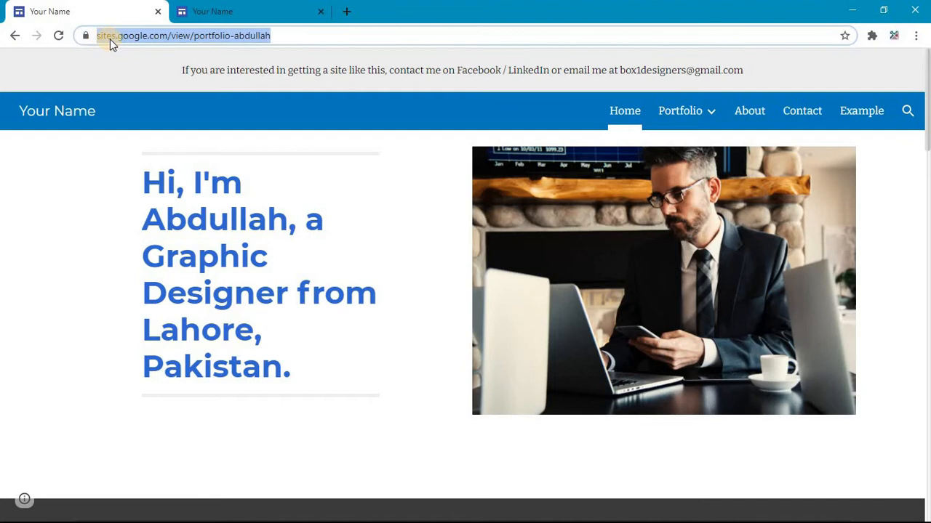
Compare the web address of the Google Sites portfolio with that of its box1studio.ga version in the two open tabs.
{"action": "left_click", "coordinate": [111, 40]}
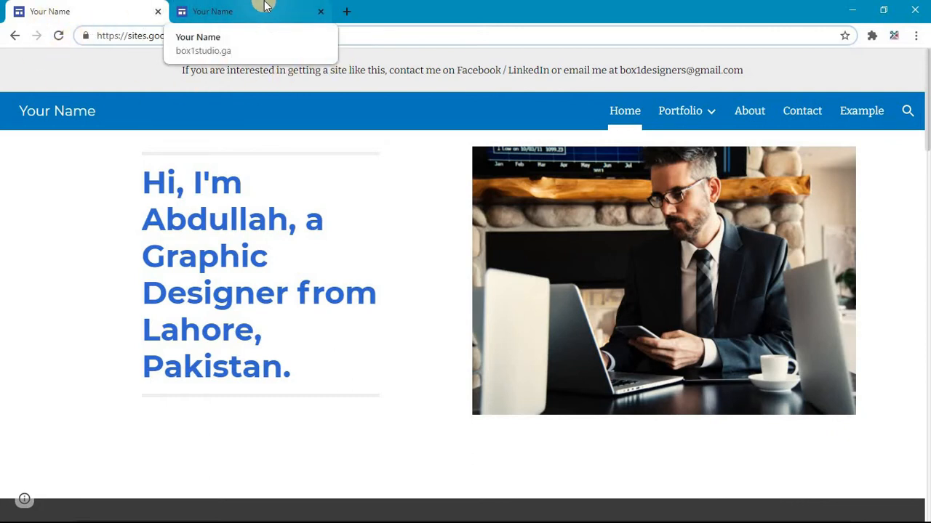
{"action": "left_click", "coordinate": [218, 9]}
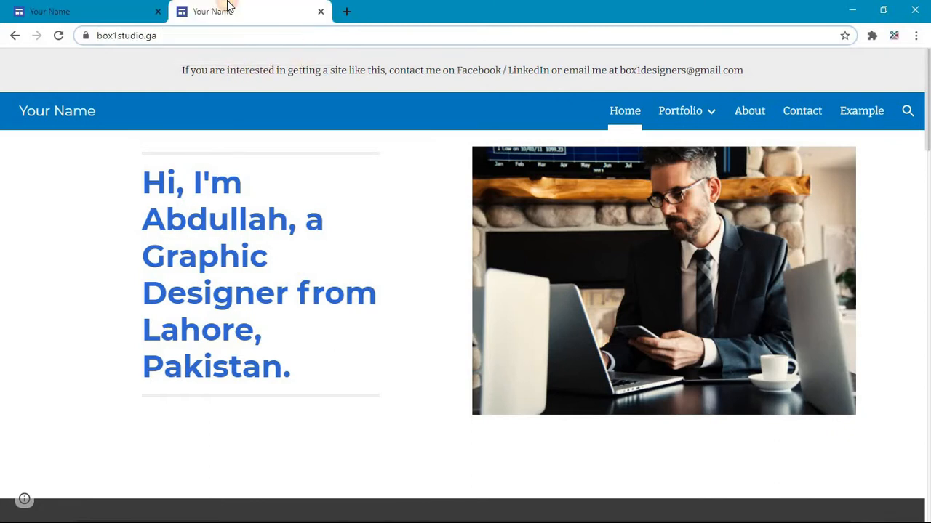
{"action": "left_click", "coordinate": [220, 37]}
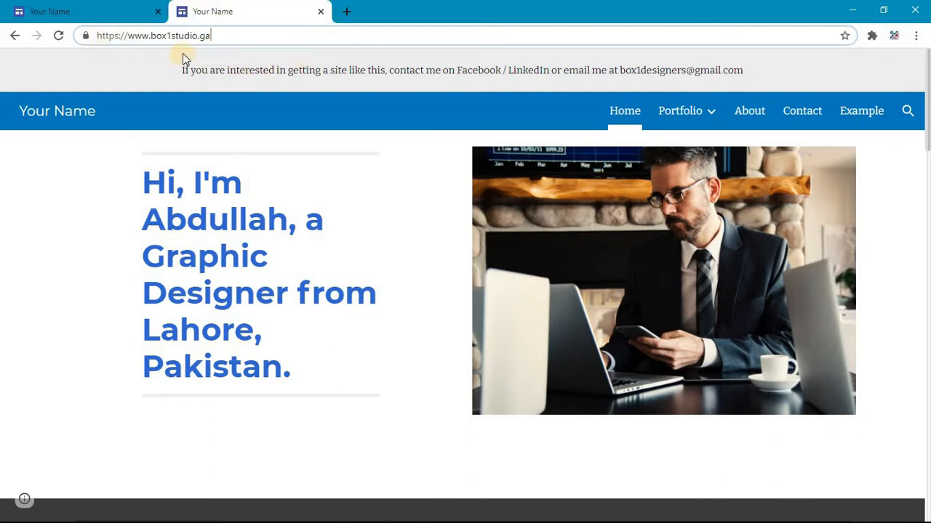
{"action": "left_click", "coordinate": [36, 7]}
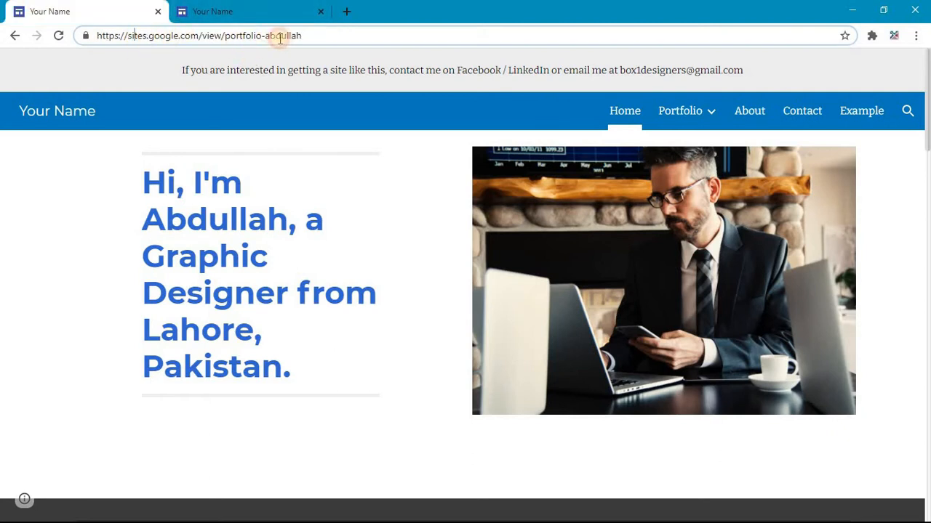
{"action": "left_click_drag", "start_coordinate": [224, 40], "coordinate": [145, 25]}
{"action": "left_click", "coordinate": [260, 9]}
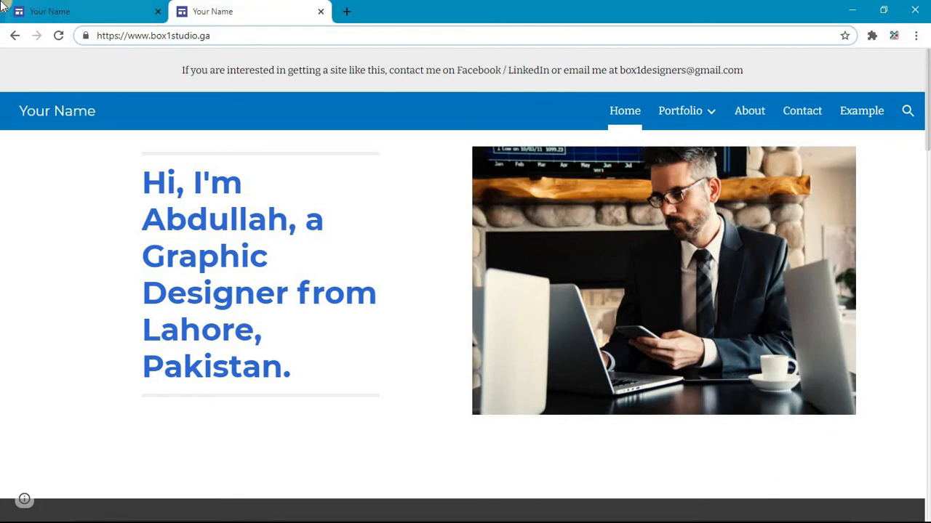
{"action": "left_click", "coordinate": [50, 11]}
Switch to the presentation and go through its title, Video Overview and "Getting a free domain" slides.
{"action": "key", "text": "alt+Tab"}
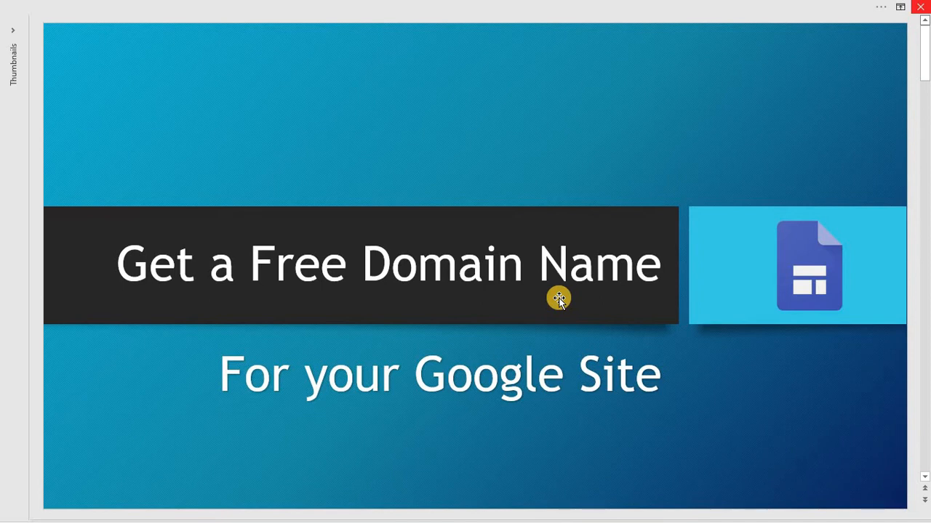
{"action": "left_click", "coordinate": [558, 299]}
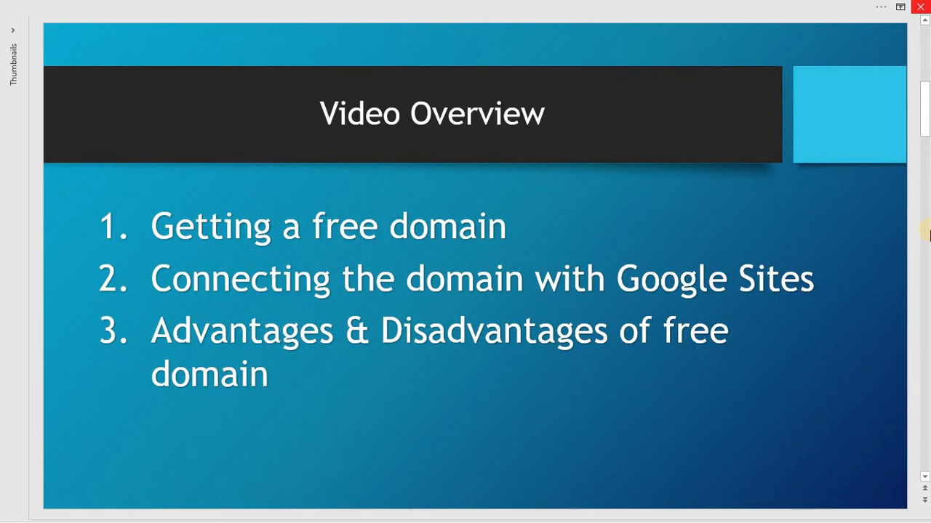
{"action": "scroll", "coordinate": [929, 232], "scroll_direction": "down", "scroll_amount": 1}
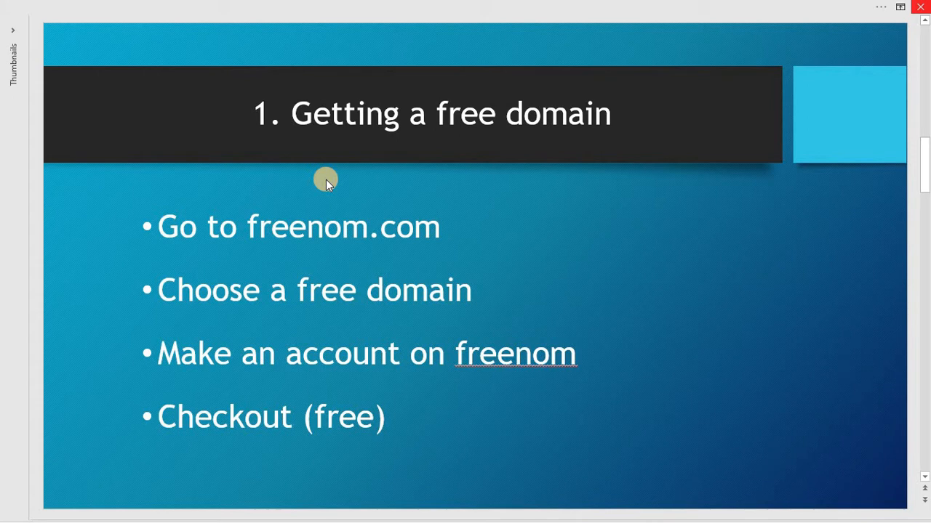
Switch back to the browser and examine the home page content of both versions of the site.
{"action": "key", "text": "alt+Tab"}
{"action": "key", "text": "alt+Tab"}
{"action": "key", "text": "alt+Tab"}
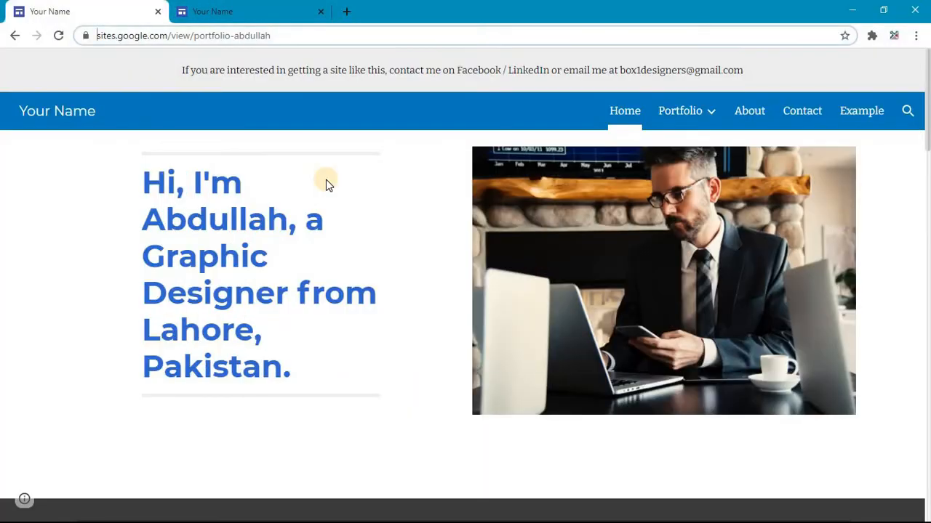
{"action": "scroll", "coordinate": [327, 183], "scroll_direction": "down", "scroll_amount": 5}
{"action": "scroll", "coordinate": [327, 182], "scroll_direction": "up", "scroll_amount": 5}
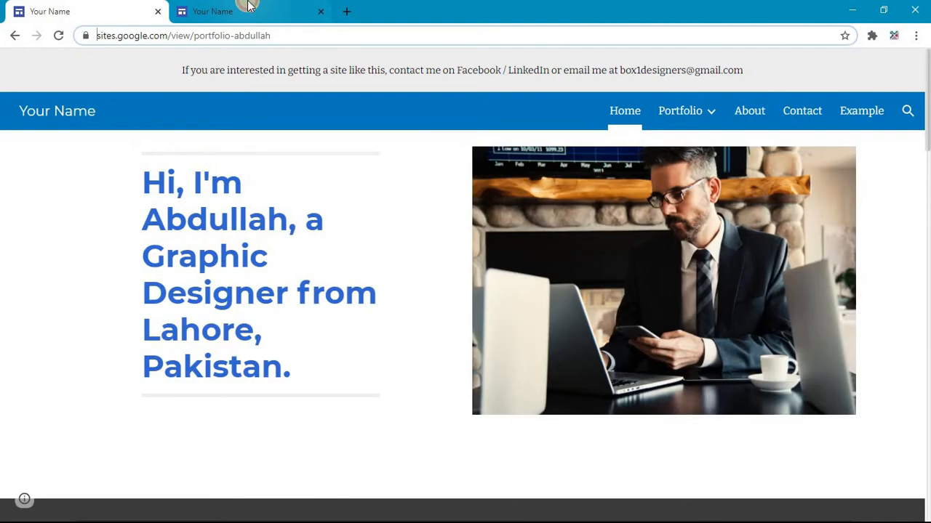
{"action": "left_click", "coordinate": [244, 10]}
{"action": "scroll", "coordinate": [392, 320], "scroll_direction": "down", "scroll_amount": 4}
{"action": "scroll", "coordinate": [393, 320], "scroll_direction": "up", "scroll_amount": 4}
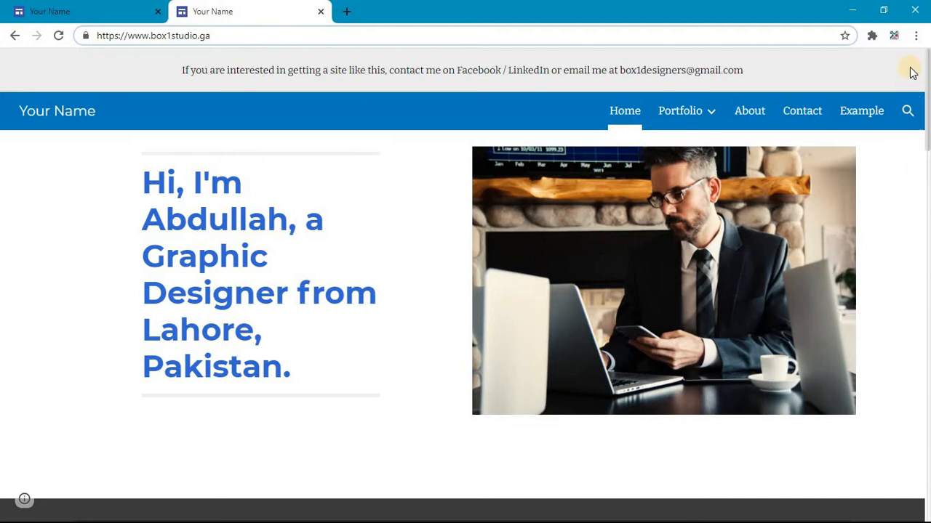
Open a guest browser window and go to freenom.com.
{"action": "left_click", "coordinate": [916, 40]}
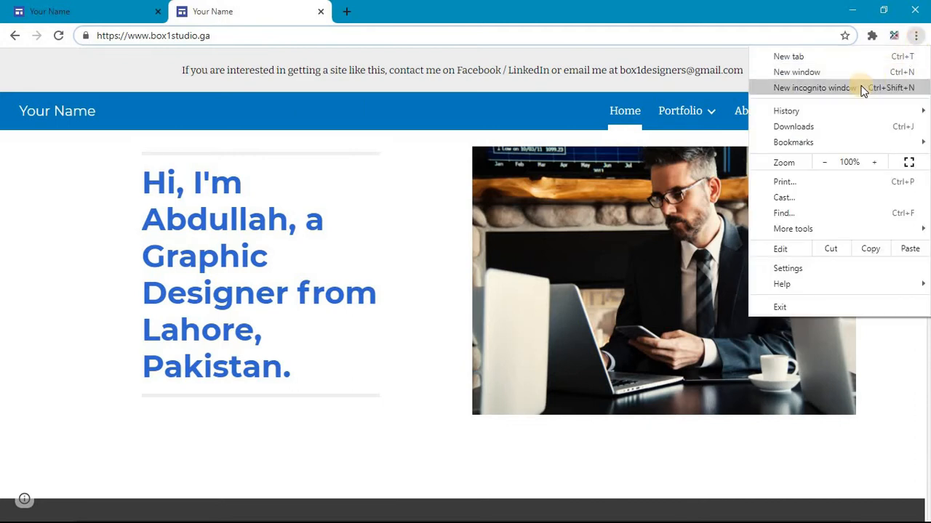
{"action": "left_click", "coordinate": [893, 36]}
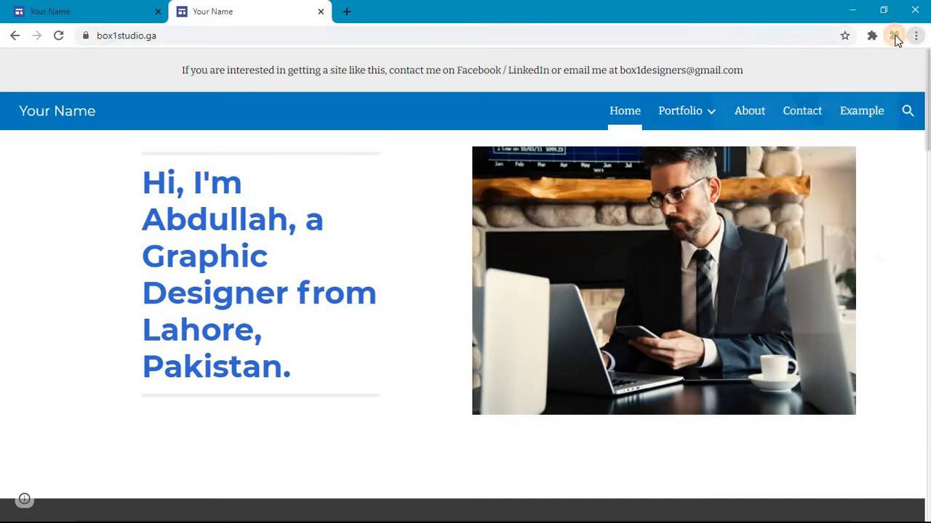
{"action": "left_click", "coordinate": [893, 36]}
{"action": "left_click", "coordinate": [791, 309]}
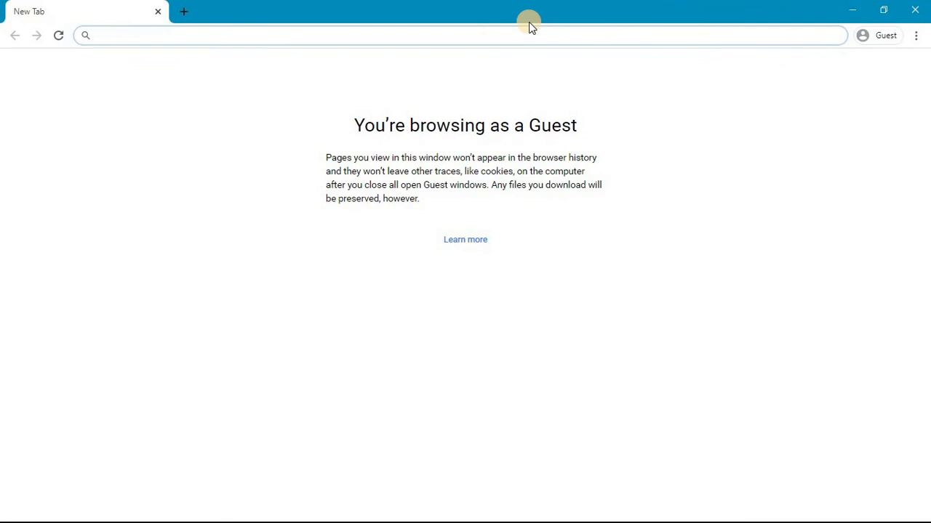
{"action": "type", "text": "fr"}
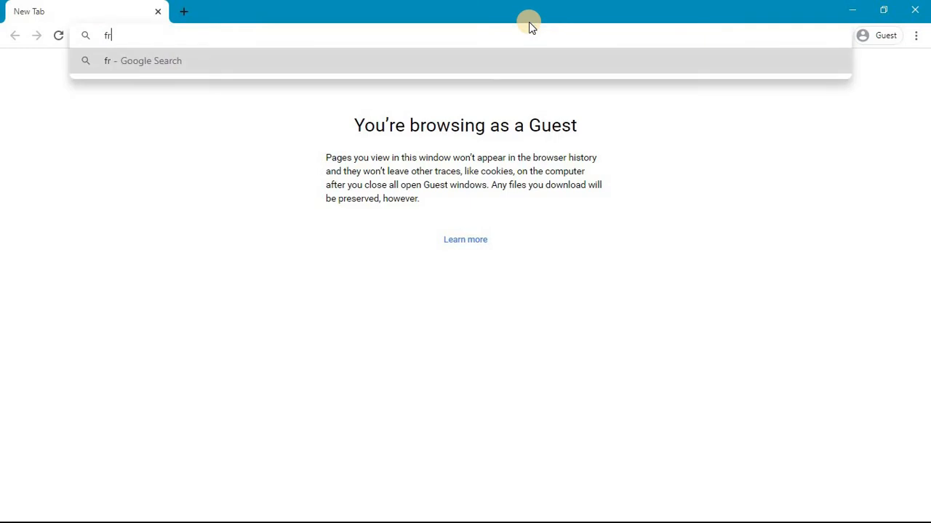
{"action": "type", "text": "eenom.com"}
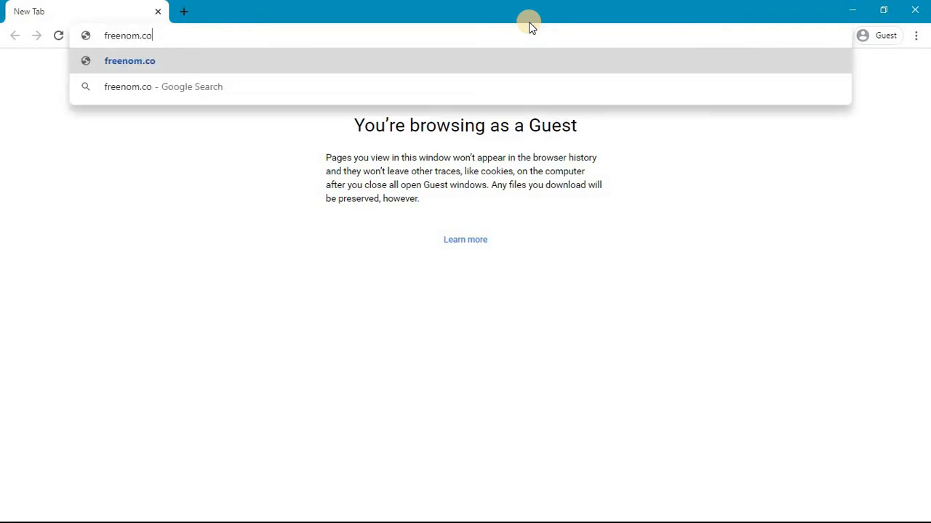
{"action": "key", "text": "Return"}
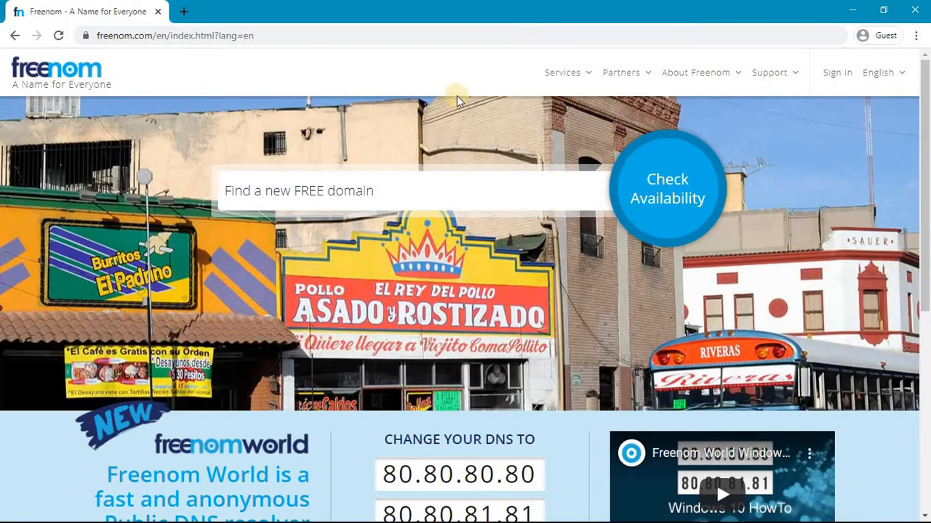
Search Freenom for the domain name thehorizonschool.
{"action": "scroll", "coordinate": [374, 332], "scroll_direction": "down", "scroll_amount": 3}
{"action": "scroll", "coordinate": [374, 332], "scroll_direction": "up", "scroll_amount": 3}
{"action": "left_click", "coordinate": [331, 192]}
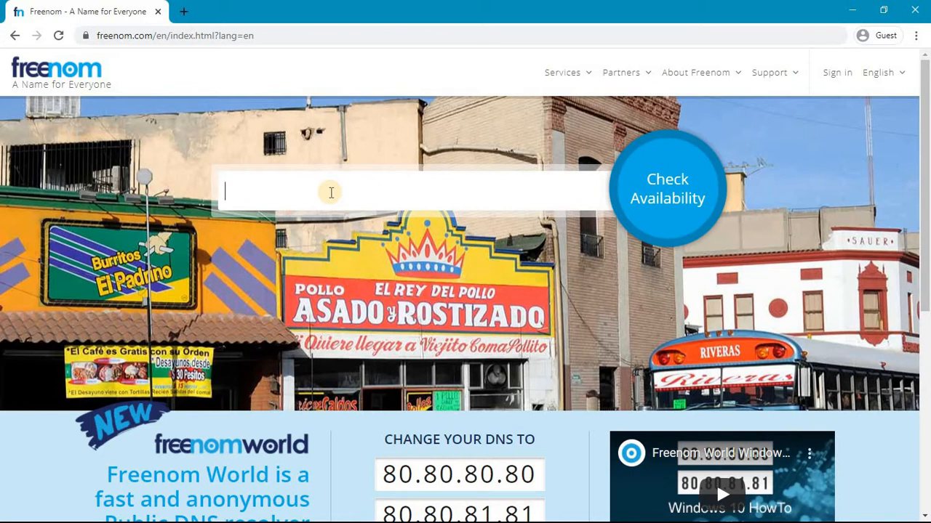
{"action": "type", "text": "thehorizons"}
{"action": "key", "text": "BackSpace"}
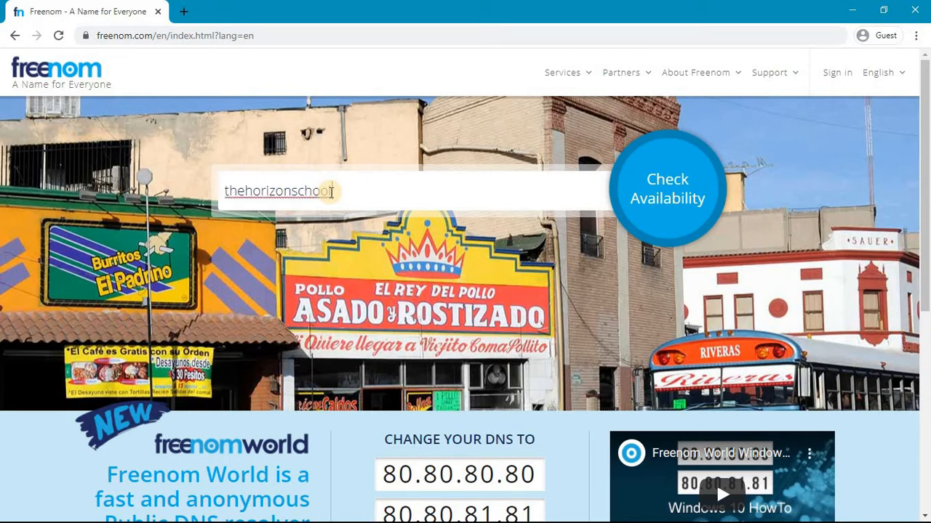
{"action": "key", "text": "Return"}
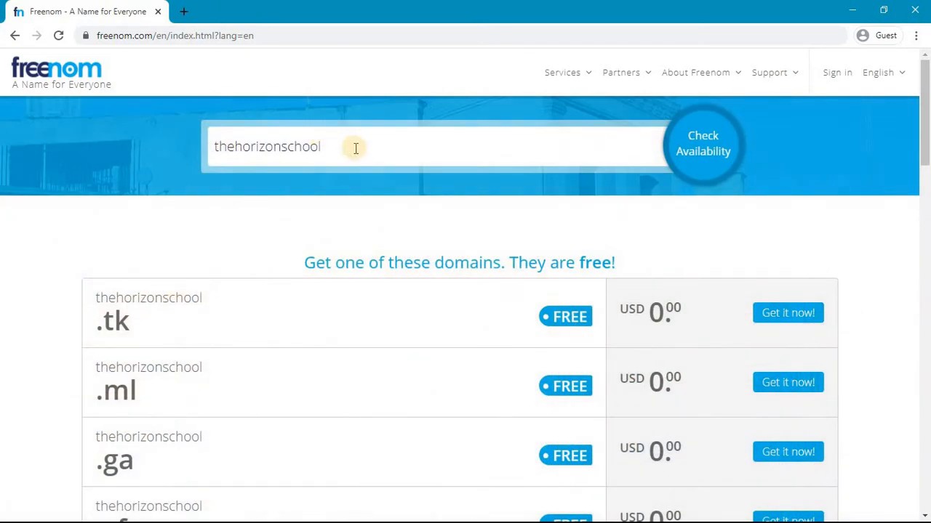
Review the offered free and cost price domains and add the free thehorizonschool.ga domain to the cart.
{"action": "scroll", "coordinate": [355, 149], "scroll_direction": "down", "scroll_amount": 1}
{"action": "scroll", "coordinate": [354, 149], "scroll_direction": "down", "scroll_amount": 2}
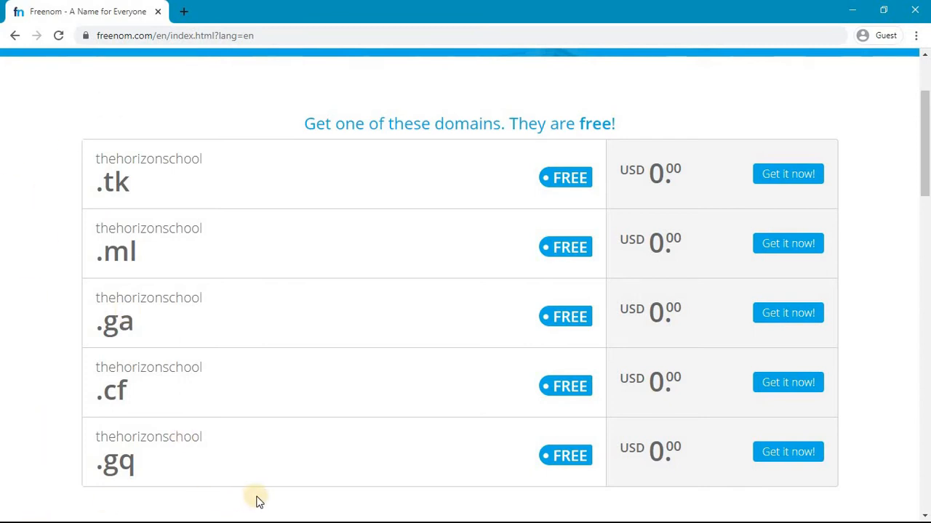
{"action": "scroll", "coordinate": [257, 499], "scroll_direction": "down", "scroll_amount": 2}
{"action": "scroll", "coordinate": [275, 243], "scroll_direction": "down", "scroll_amount": 3}
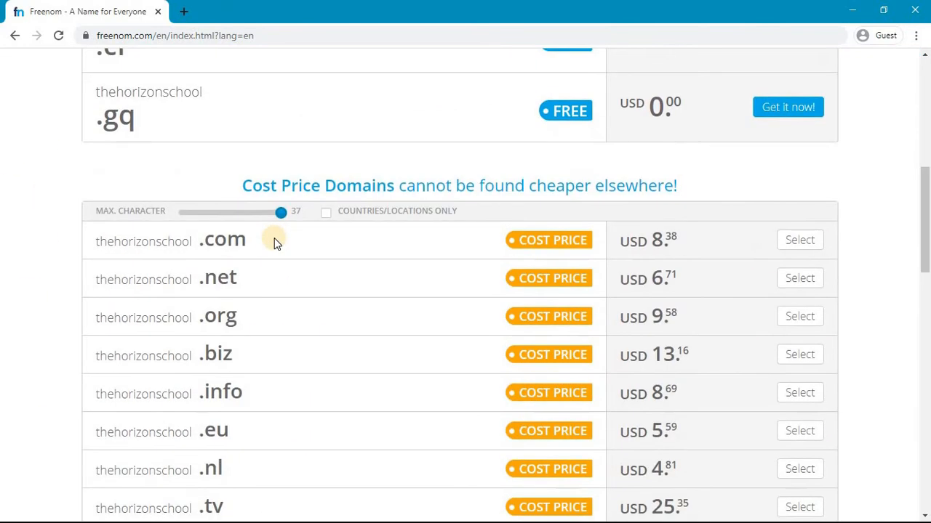
{"action": "scroll", "coordinate": [275, 242], "scroll_direction": "up", "scroll_amount": 6}
{"action": "scroll", "coordinate": [274, 242], "scroll_direction": "down", "scroll_amount": 1}
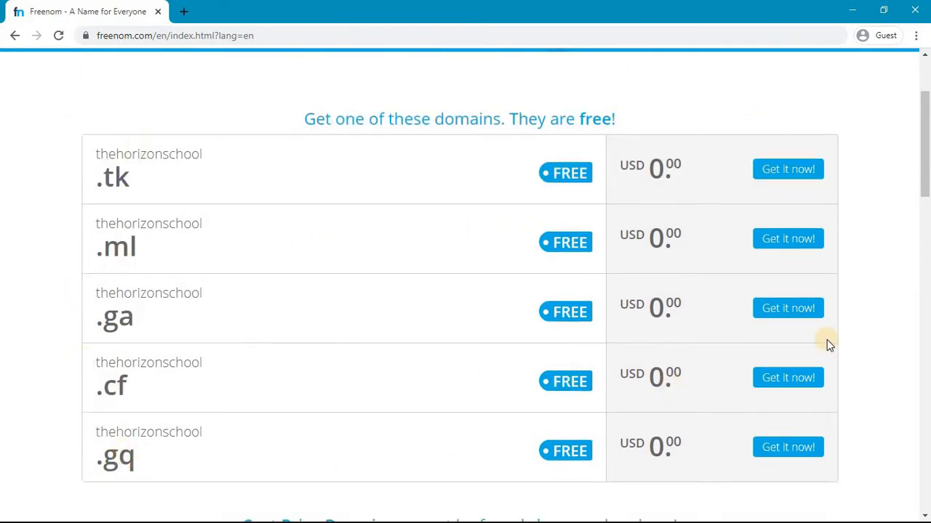
{"action": "left_click", "coordinate": [790, 313]}
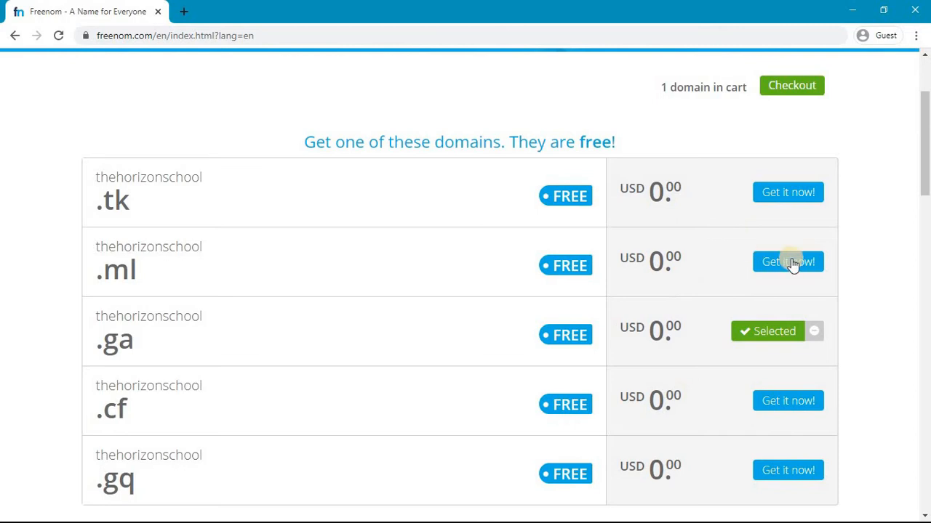
{"action": "left_click_drag", "start_coordinate": [791, 264], "coordinate": [764, 202]}
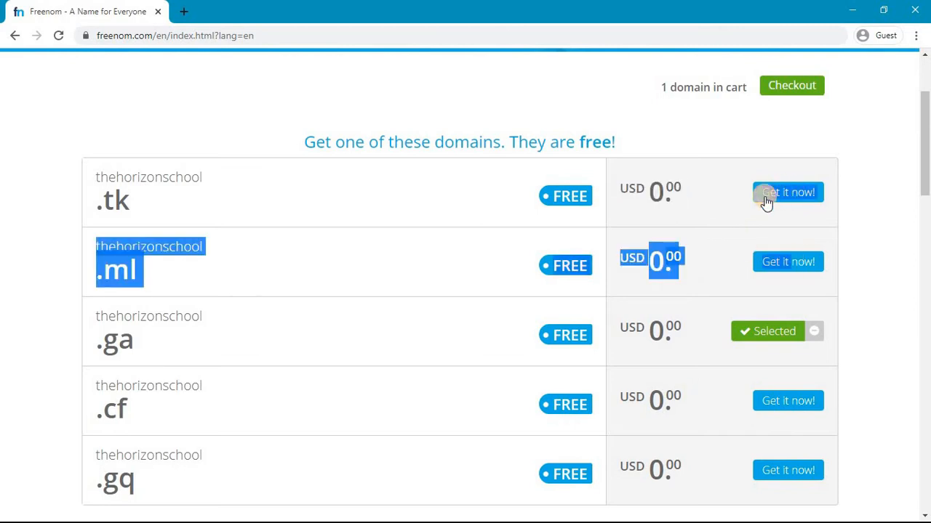
{"action": "left_click", "coordinate": [909, 310]}
{"action": "scroll", "coordinate": [816, 154], "scroll_direction": "down", "scroll_amount": 3}
{"action": "scroll", "coordinate": [813, 153], "scroll_direction": "up", "scroll_amount": 3}
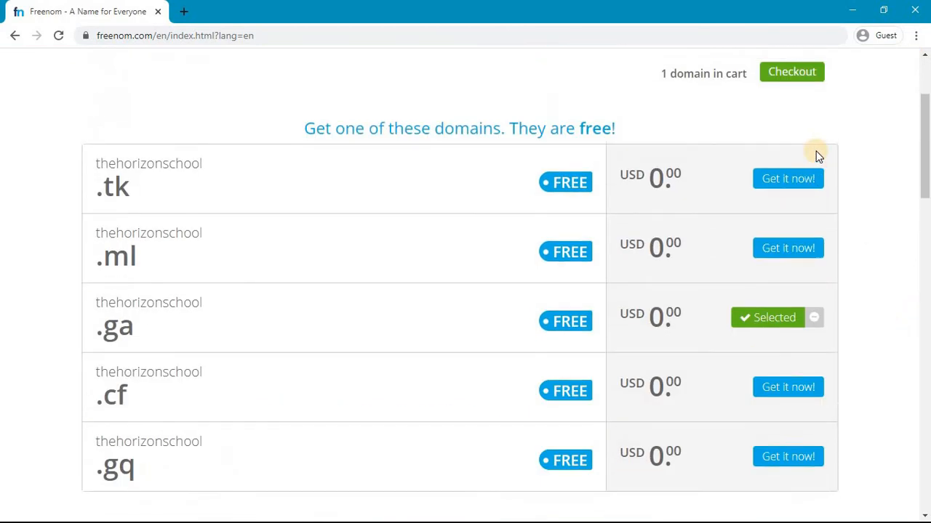
Check the availability of the full domain name thehorizonschool.ga, including its extension.
{"action": "scroll", "coordinate": [817, 156], "scroll_direction": "up", "scroll_amount": 1}
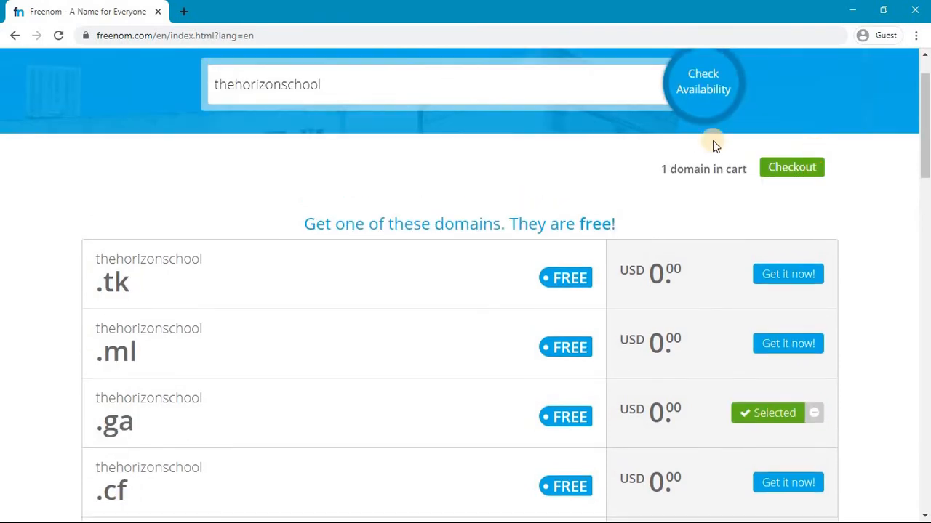
{"action": "left_click", "coordinate": [522, 90]}
{"action": "type", "text": "t"}
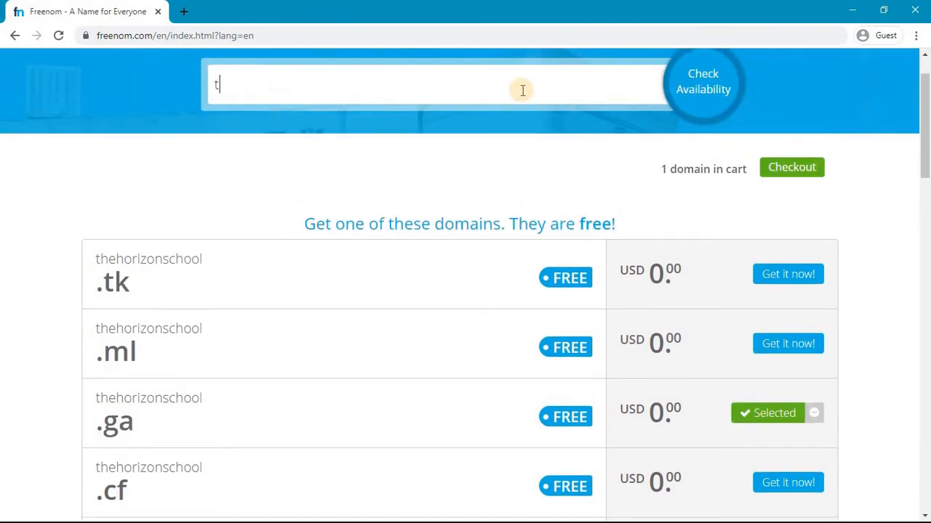
{"action": "type", "text": "hehorizonschool"}
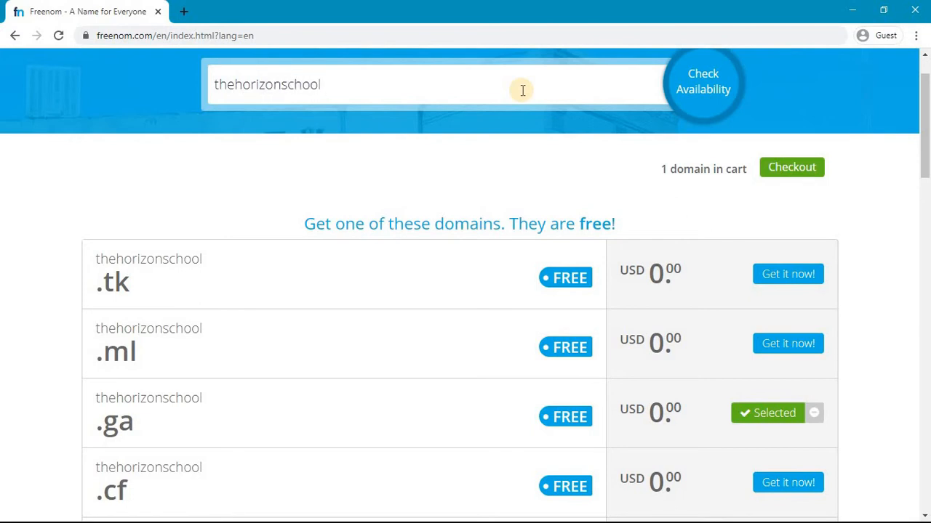
{"action": "type", "text": ".ga"}
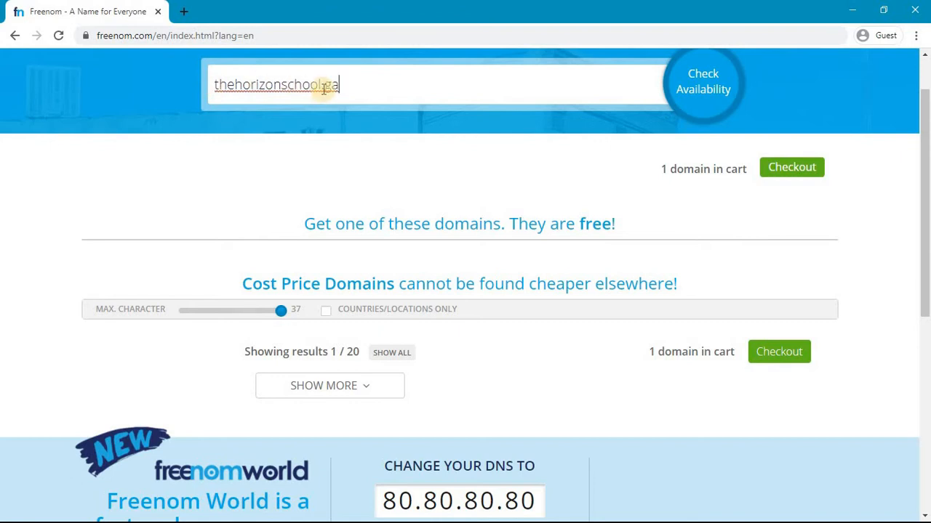
{"action": "left_click_drag", "start_coordinate": [324, 88], "coordinate": [339, 88]}
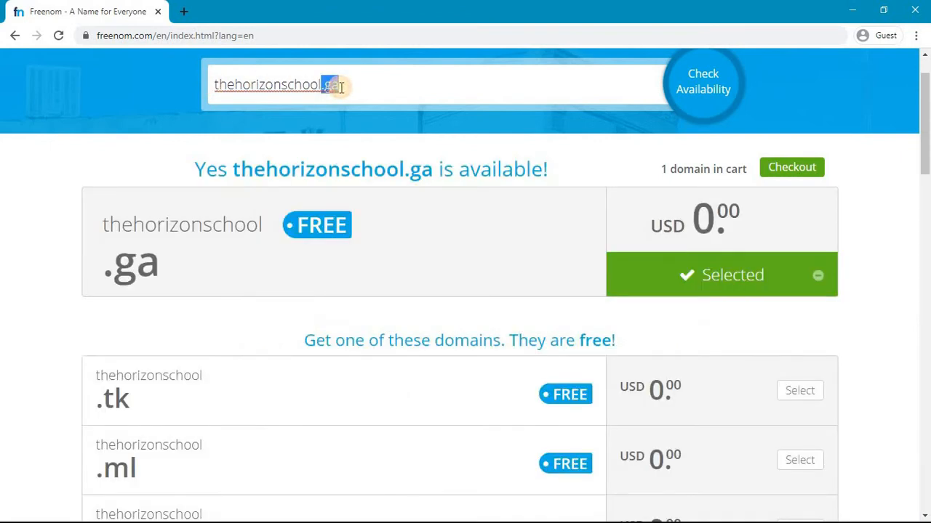
{"action": "left_click", "coordinate": [340, 87]}
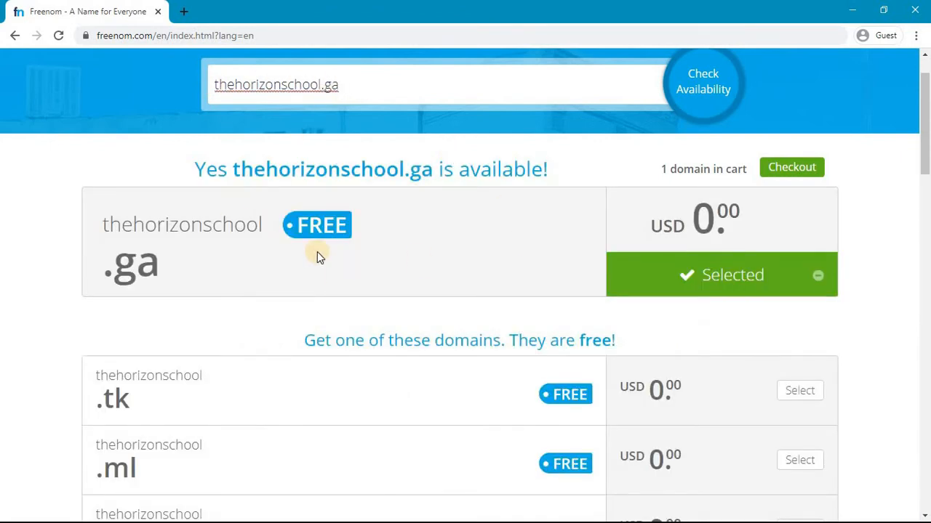
Proceed to checkout with the thehorizonschool.ga domain and switch to the presentation slide on getting a free domain.
{"action": "scroll", "coordinate": [317, 251], "scroll_direction": "down", "scroll_amount": 1}
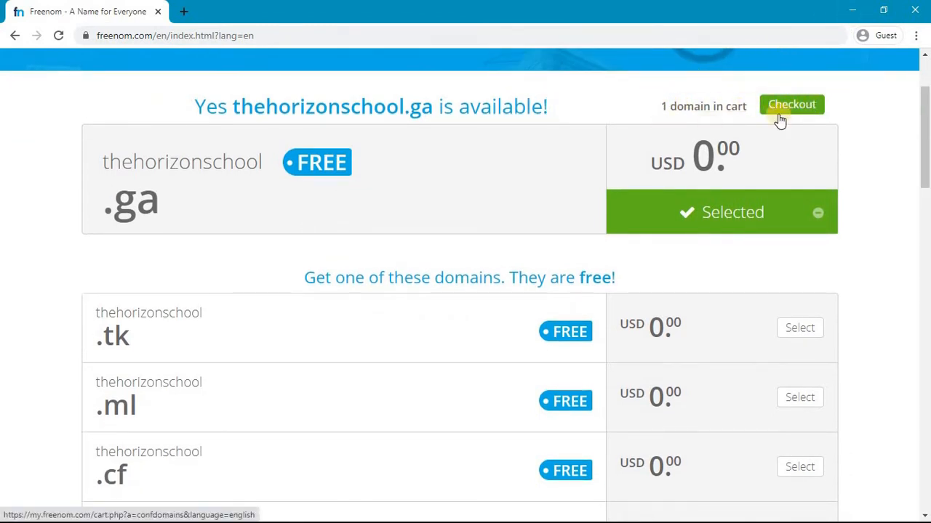
{"action": "left_click", "coordinate": [802, 109]}
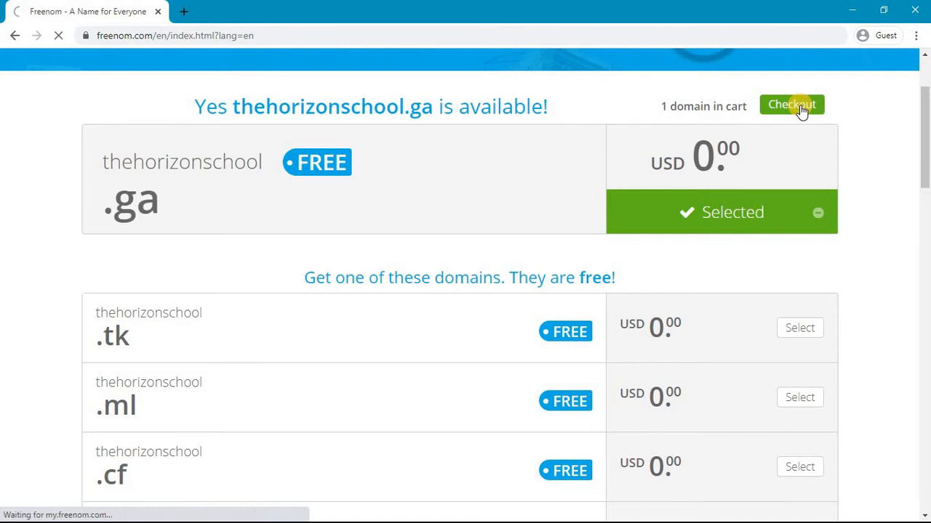
{"action": "key", "text": "alt+Tab"}
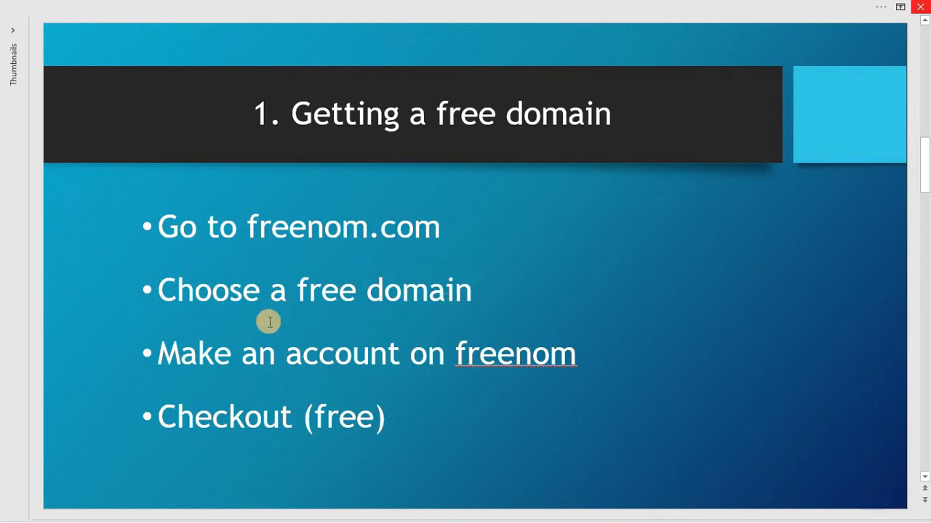
Return to the Freenom cart, set the thehorizonschool.ga registration period to 12 Months @ FREE, and continue to checkout.
{"action": "key", "text": "alt+Tab"}
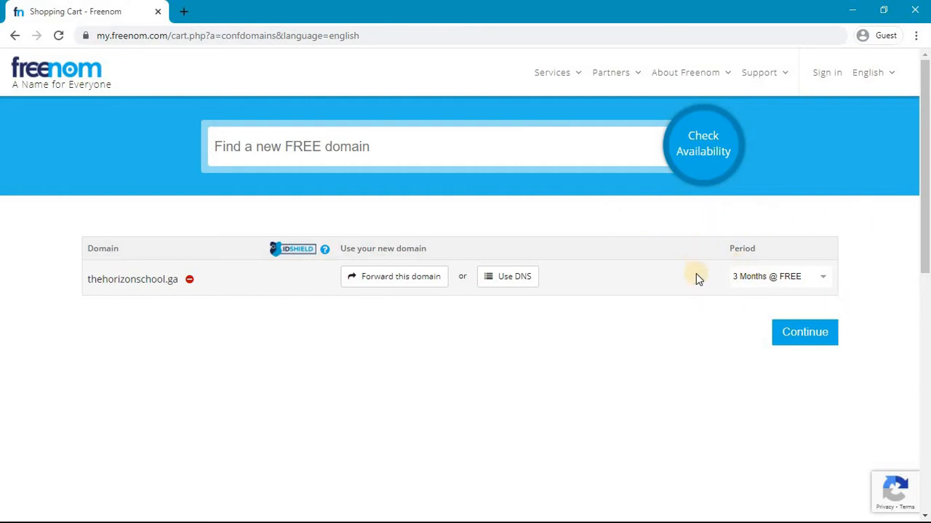
{"action": "left_click", "coordinate": [801, 280]}
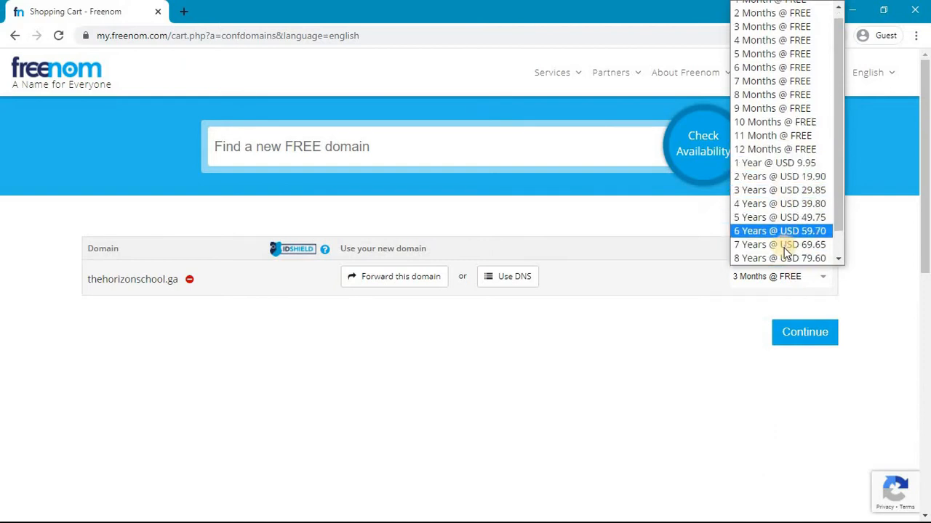
{"action": "scroll", "coordinate": [786, 251], "scroll_direction": "down", "scroll_amount": 1}
{"action": "scroll", "coordinate": [786, 250], "scroll_direction": "up", "scroll_amount": 1}
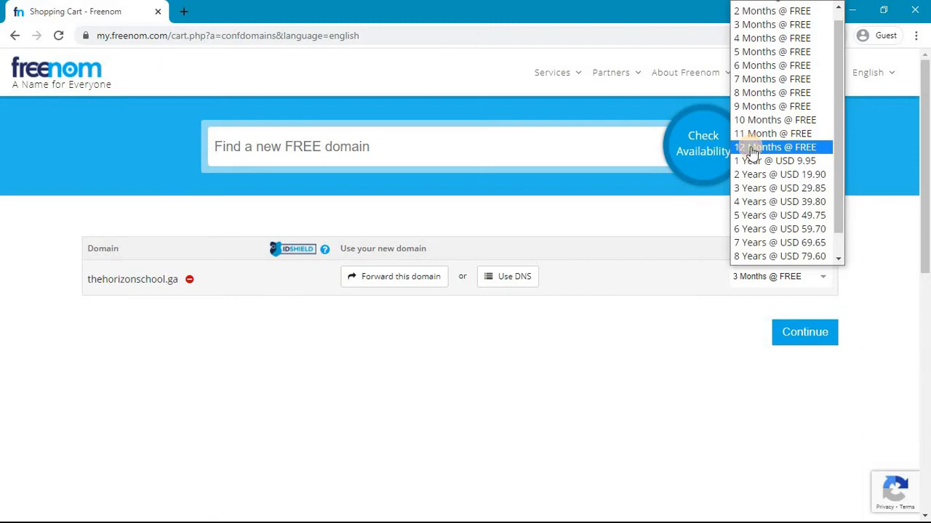
{"action": "left_click", "coordinate": [752, 149]}
{"action": "scroll", "coordinate": [861, 348], "scroll_direction": "up", "scroll_amount": 5}
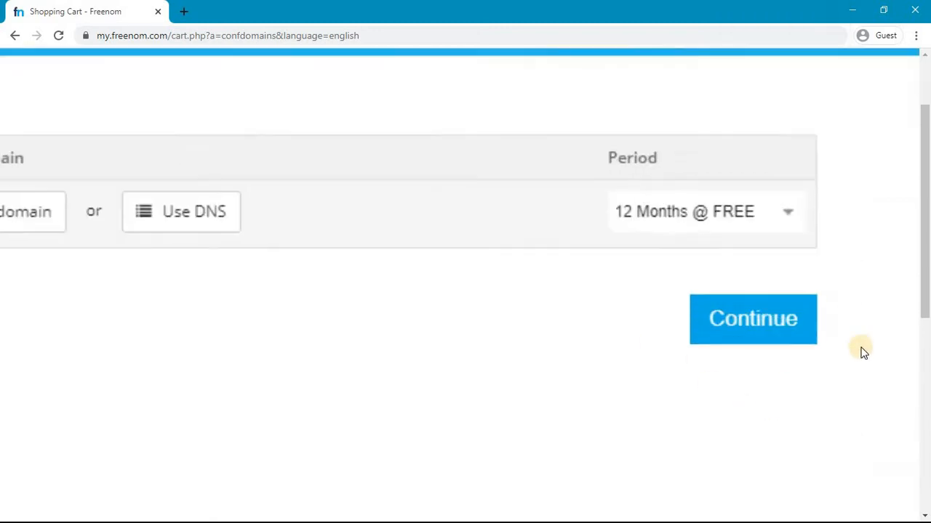
{"action": "left_click", "coordinate": [772, 313]}
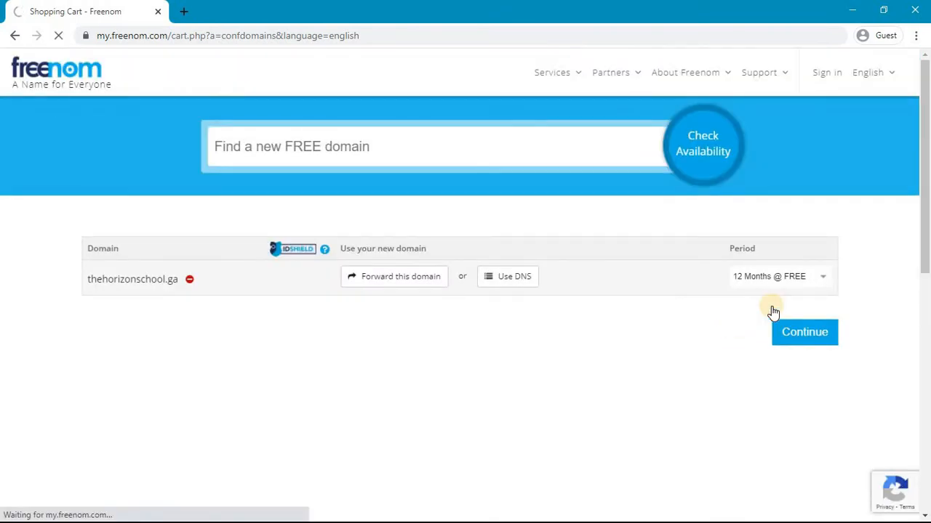
Choose Google as the social sign-in for the Freenom order and enter the account's e-mail address.
{"action": "scroll", "coordinate": [325, 215], "scroll_direction": "down", "scroll_amount": 1}
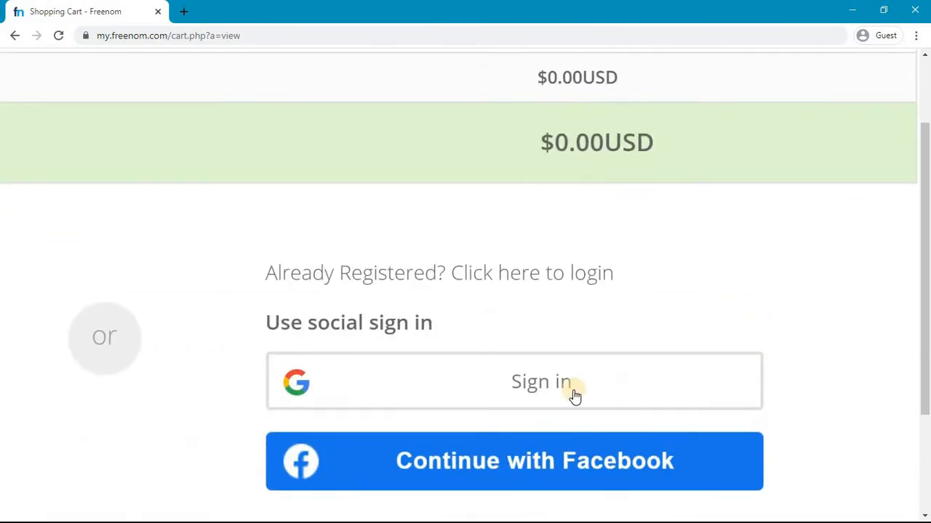
{"action": "left_click", "coordinate": [573, 390]}
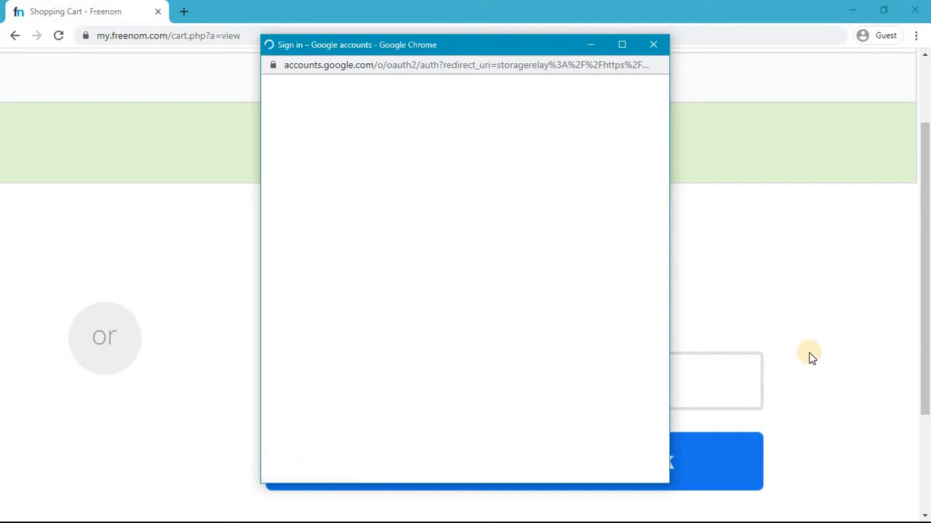
{"action": "left_click", "coordinate": [352, 207]}
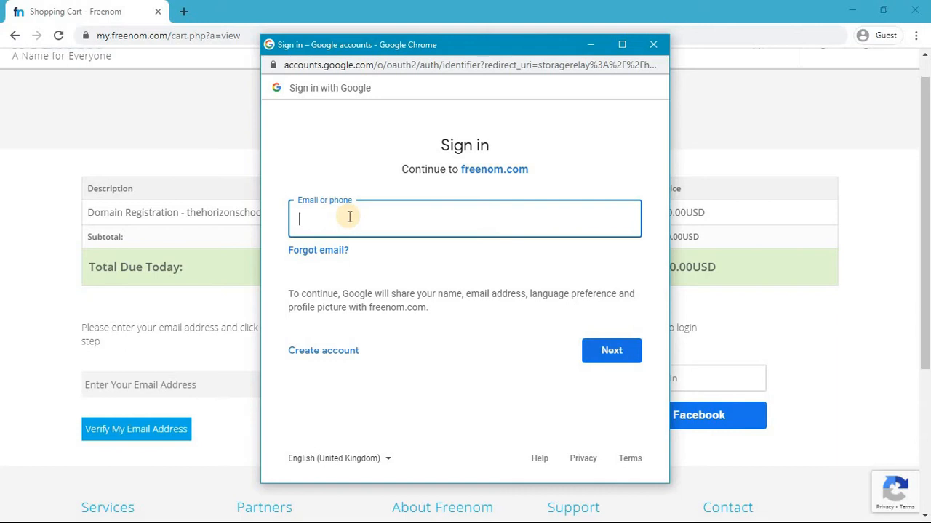
{"action": "key", "text": "ctrl+v"}
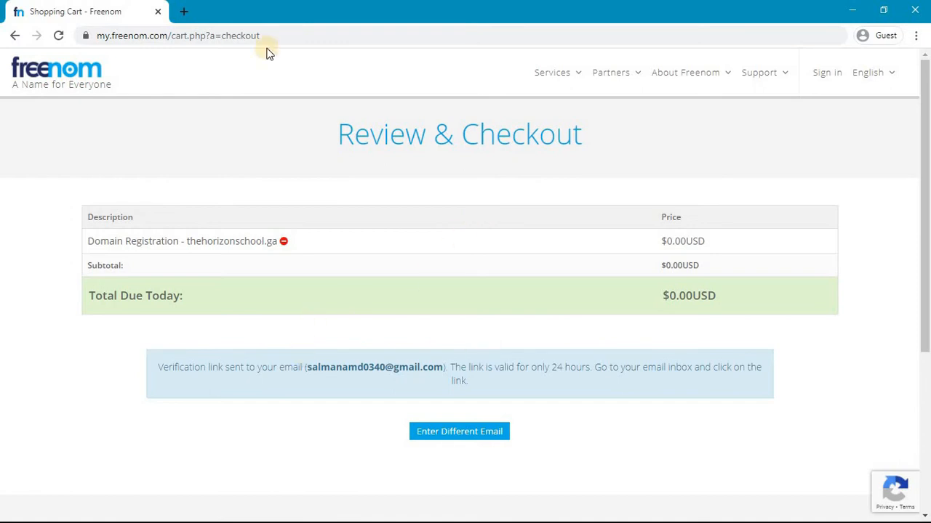
Open the Gmail inbox at mail.google.com in a new browser tab.
{"action": "left_click", "coordinate": [185, 13]}
{"action": "type", "text": "ma"}
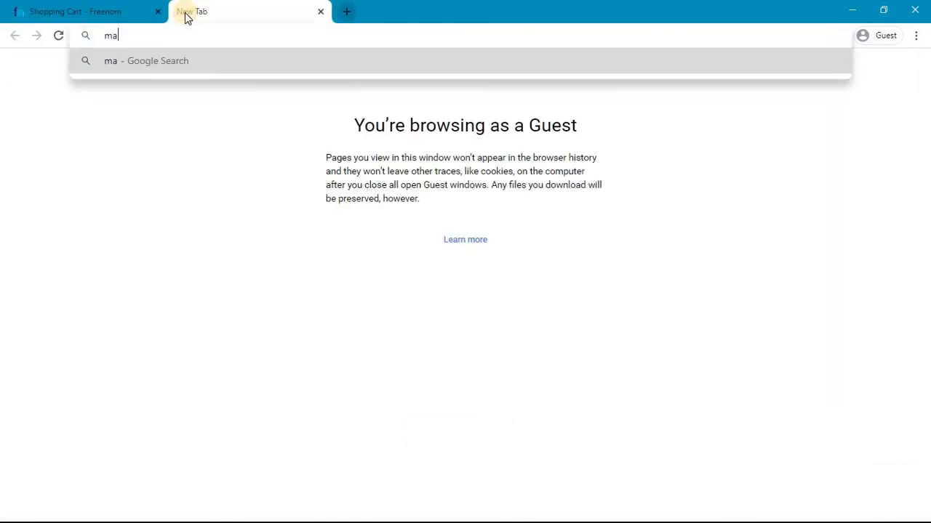
{"action": "type", "text": "il.googl"}
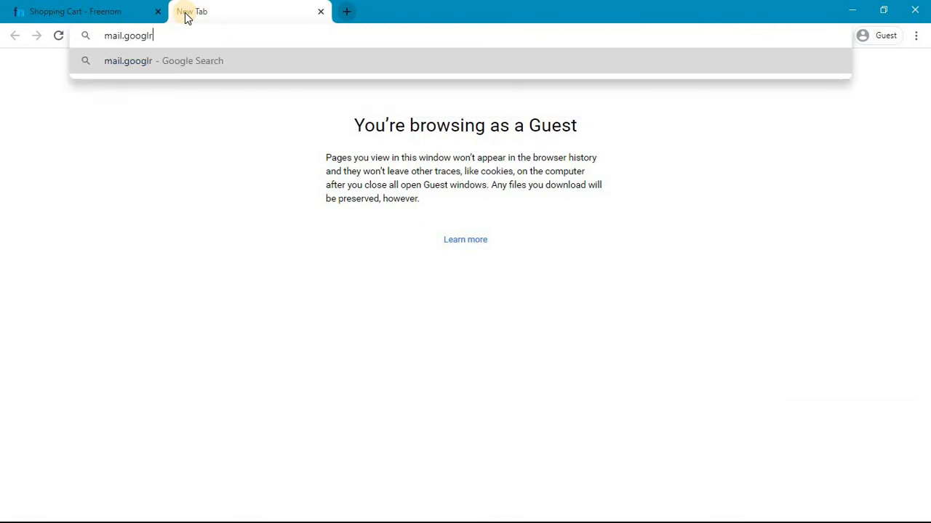
{"action": "type", "text": "e.com"}
{"action": "key", "text": "Return"}
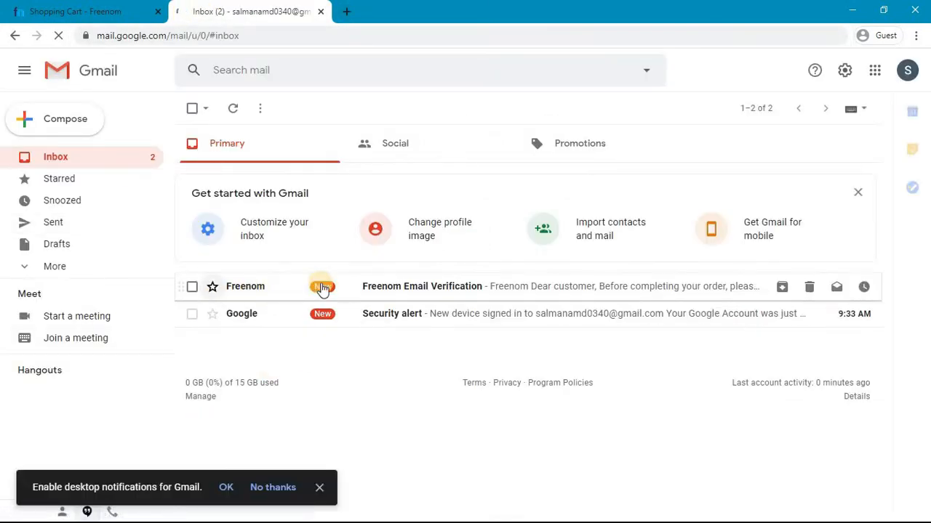
Open the Freenom Email Verification message, dismiss the Google Meet notice, and follow the confirmation link.
{"action": "left_click", "coordinate": [322, 288]}
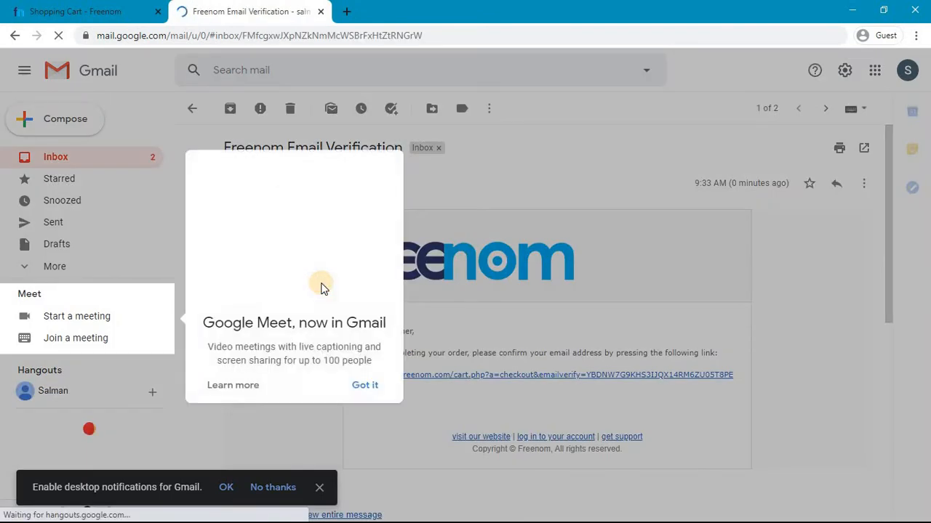
{"action": "left_click", "coordinate": [369, 385]}
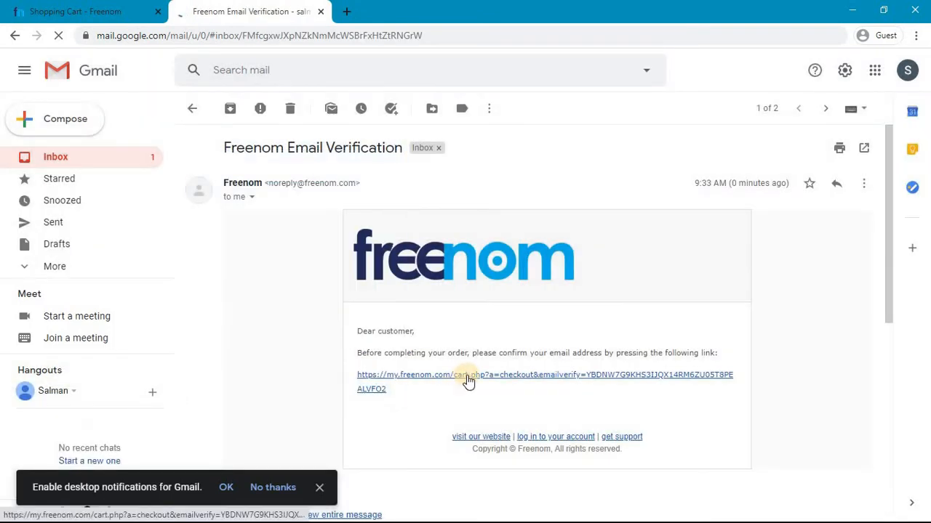
{"action": "left_click", "coordinate": [469, 377]}
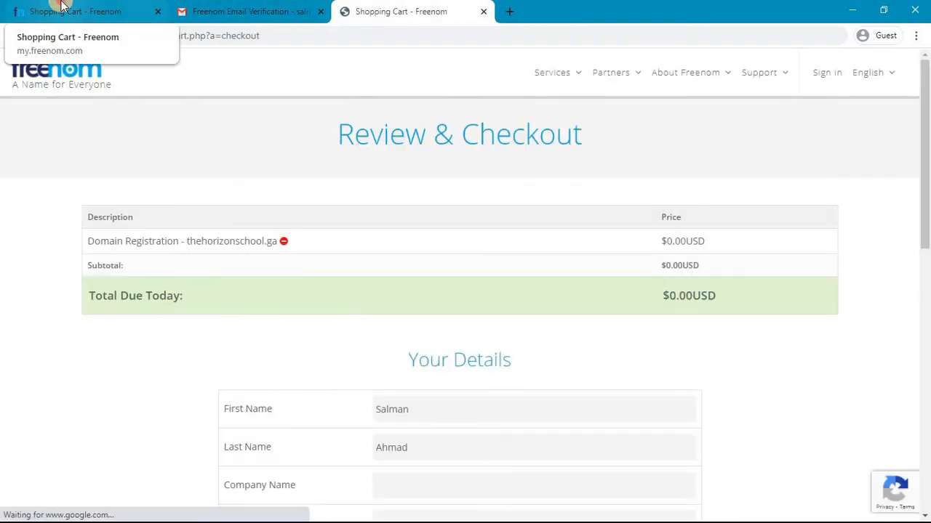
Close the old shopping cart and Gmail tabs, keeping only the verified Review & Checkout page.
{"action": "left_click", "coordinate": [60, 8]}
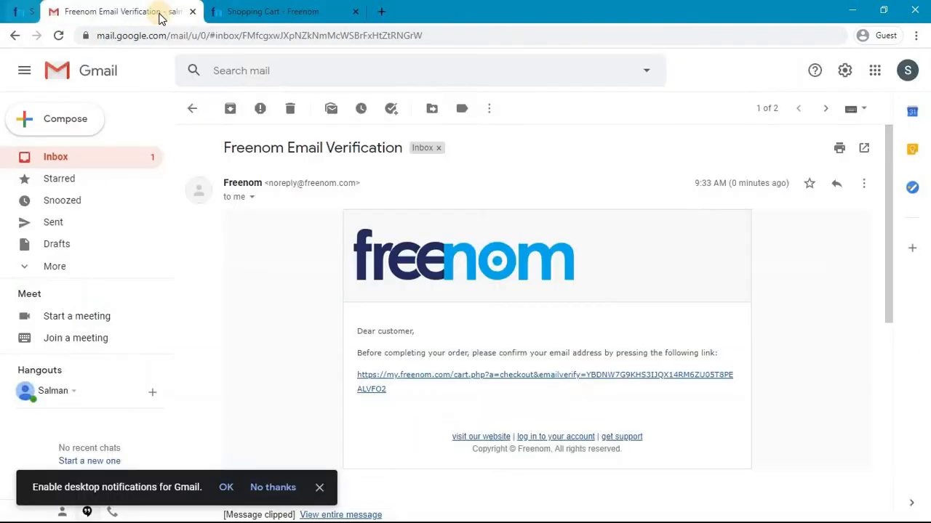
{"action": "left_click", "coordinate": [158, 12]}
{"action": "left_click", "coordinate": [157, 12]}
Fill in the street address and city in the Your Details form, leaving company name and zip code empty.
{"action": "scroll", "coordinate": [208, 261], "scroll_direction": "down", "scroll_amount": 3}
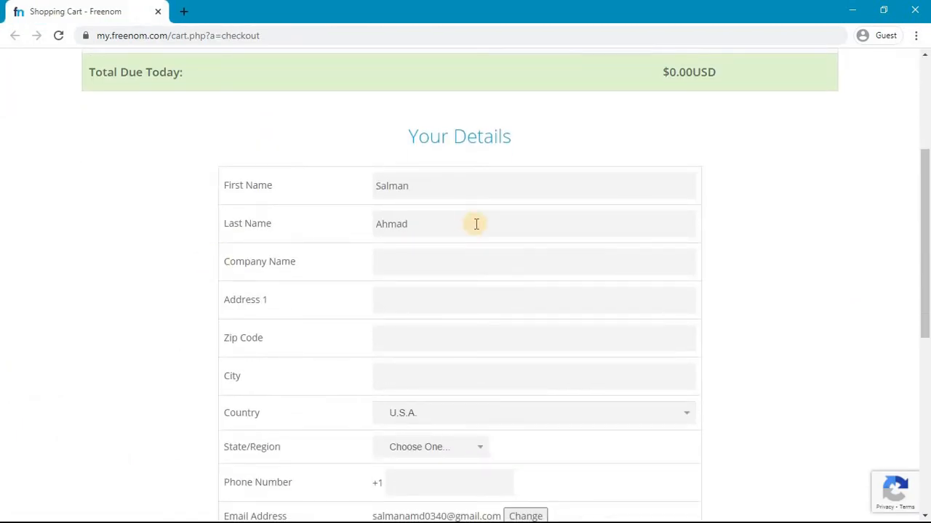
{"action": "scroll", "coordinate": [476, 224], "scroll_direction": "down", "scroll_amount": 1}
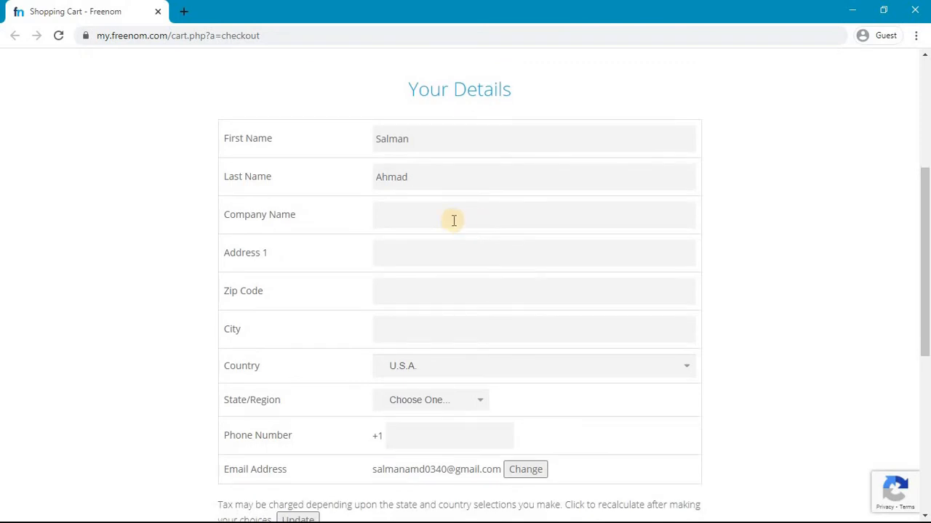
{"action": "scroll", "coordinate": [415, 357], "scroll_direction": "down", "scroll_amount": 3}
{"action": "scroll", "coordinate": [418, 358], "scroll_direction": "up", "scroll_amount": 1}
{"action": "scroll", "coordinate": [418, 358], "scroll_direction": "up", "scroll_amount": 1}
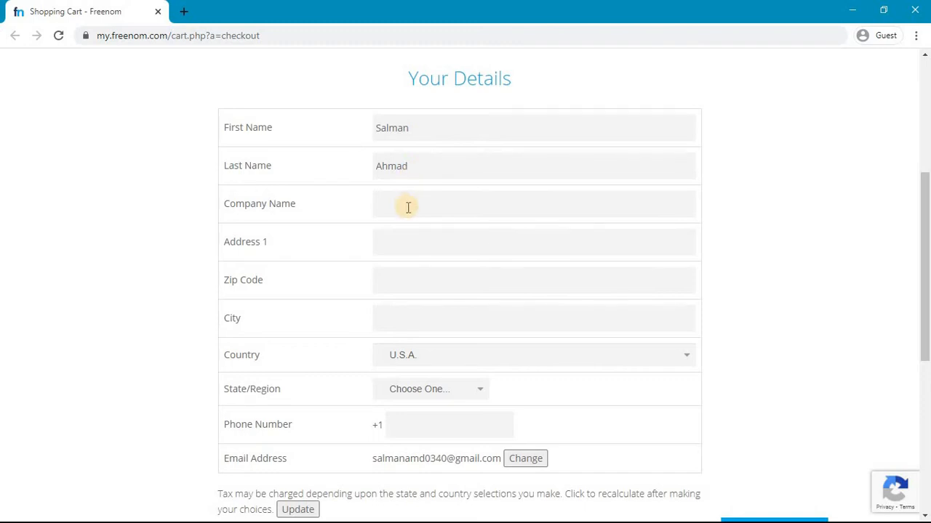
{"action": "left_click", "coordinate": [403, 245]}
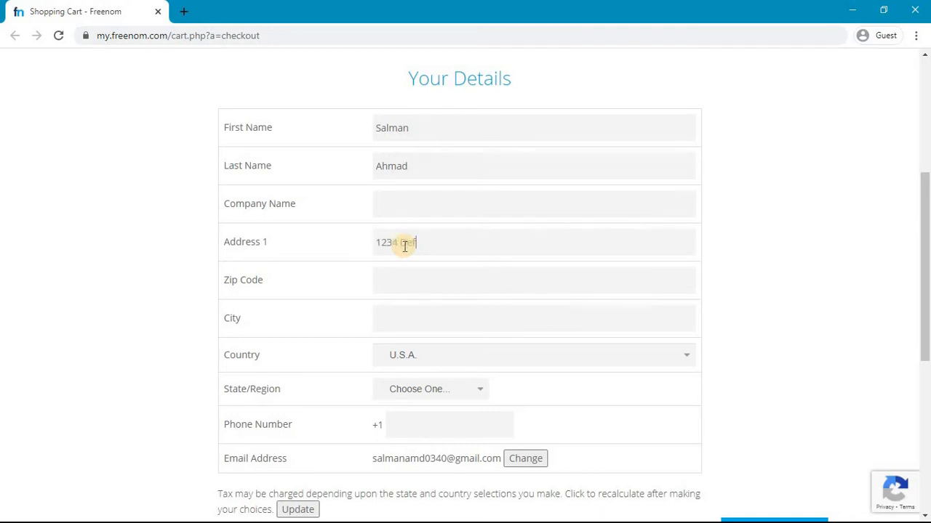
{"action": "type", "text": "1234 Defence"}
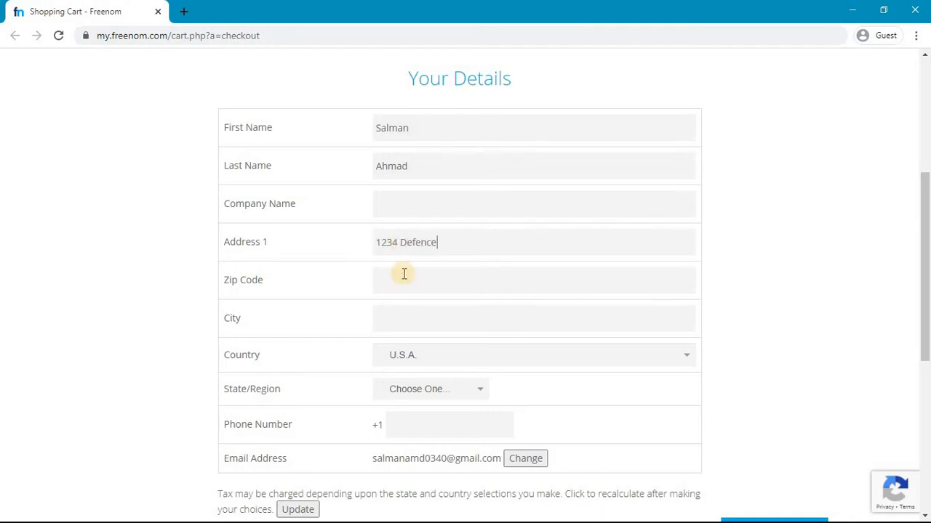
{"action": "left_click", "coordinate": [407, 320]}
{"action": "scroll", "coordinate": [607, 288], "scroll_direction": "down", "scroll_amount": 1}
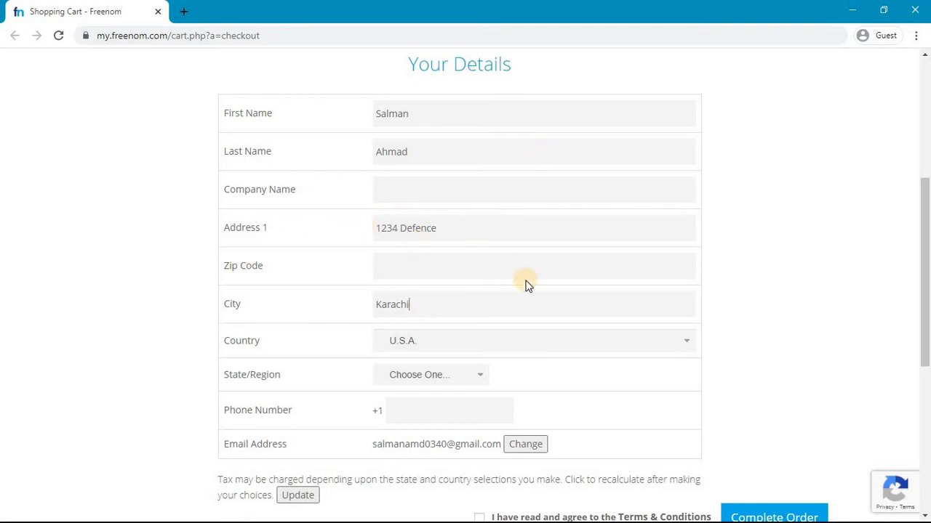
Set the country in the Your Details form to Pakistan.
{"action": "scroll", "coordinate": [509, 285], "scroll_direction": "down", "scroll_amount": 1}
{"action": "left_click", "coordinate": [461, 288]}
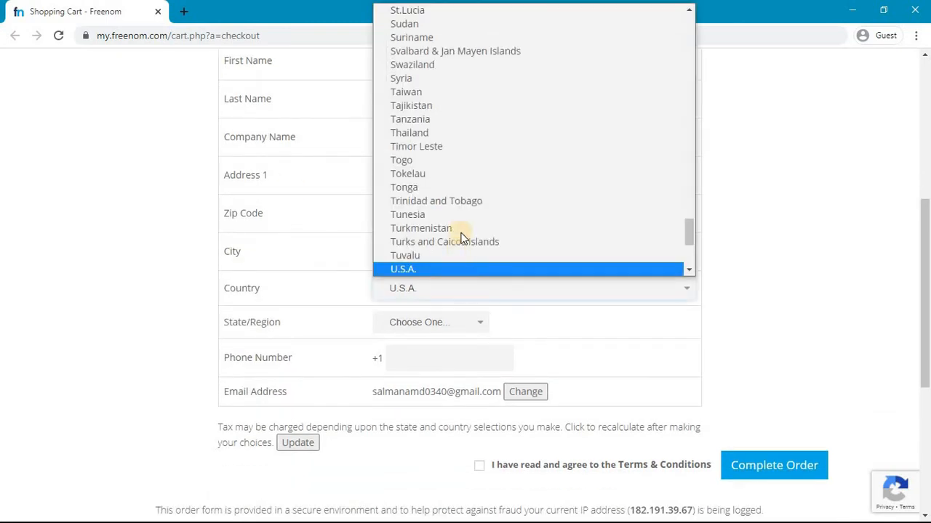
{"action": "scroll", "coordinate": [463, 218], "scroll_direction": "down", "scroll_amount": 2}
{"action": "key", "text": "p"}
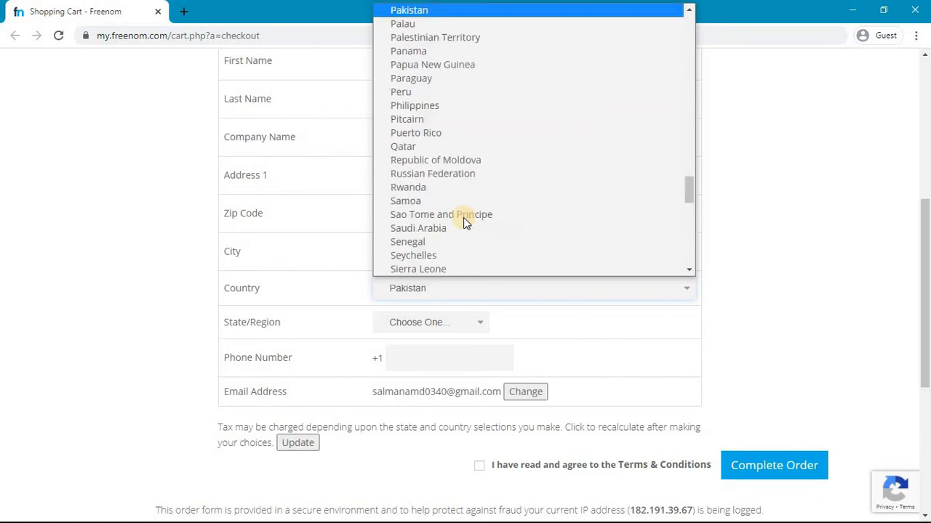
{"action": "left_click", "coordinate": [474, 10]}
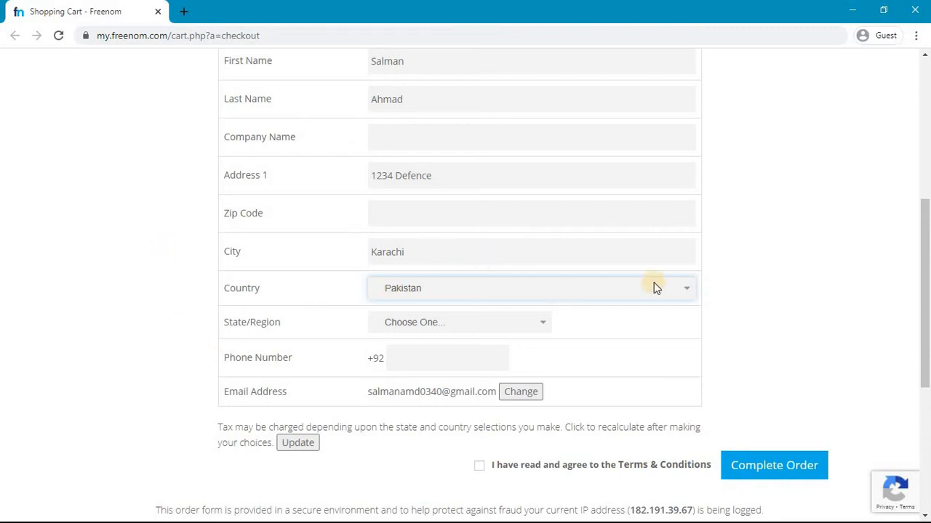
{"action": "left_click", "coordinate": [181, 314]}
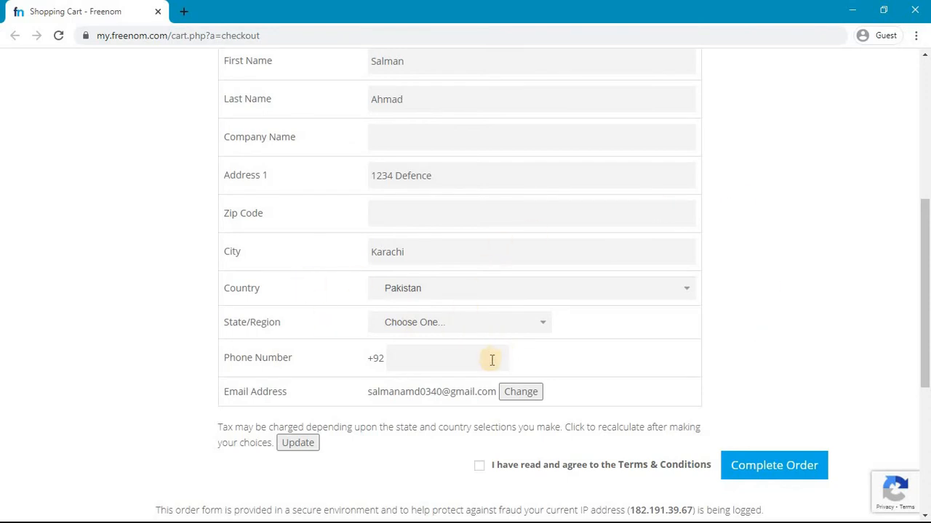
Set the state/region in the Your Details form to Sindh.
{"action": "left_click", "coordinate": [522, 328]}
{"action": "left_click", "coordinate": [522, 328]}
{"action": "left_click", "coordinate": [522, 329]}
{"action": "left_click", "coordinate": [425, 438]}
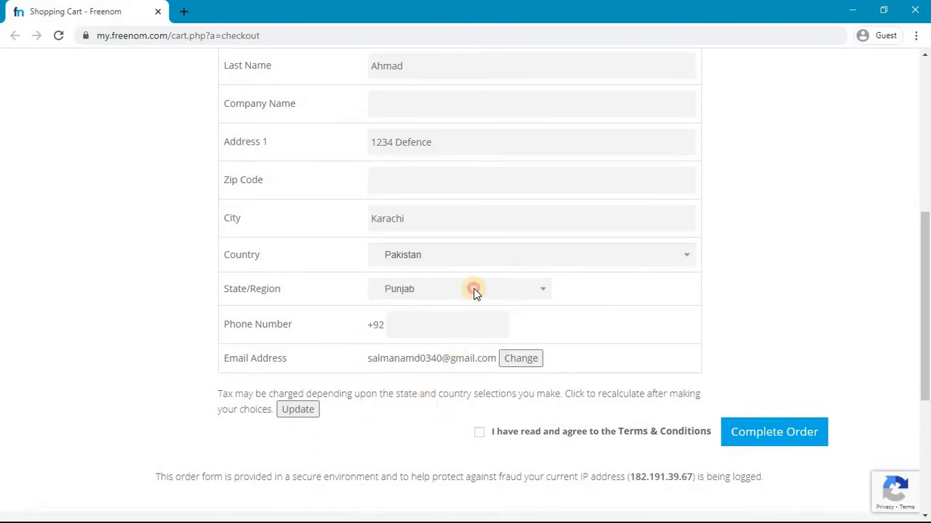
{"action": "left_click", "coordinate": [473, 292]}
{"action": "left_click", "coordinate": [431, 415]}
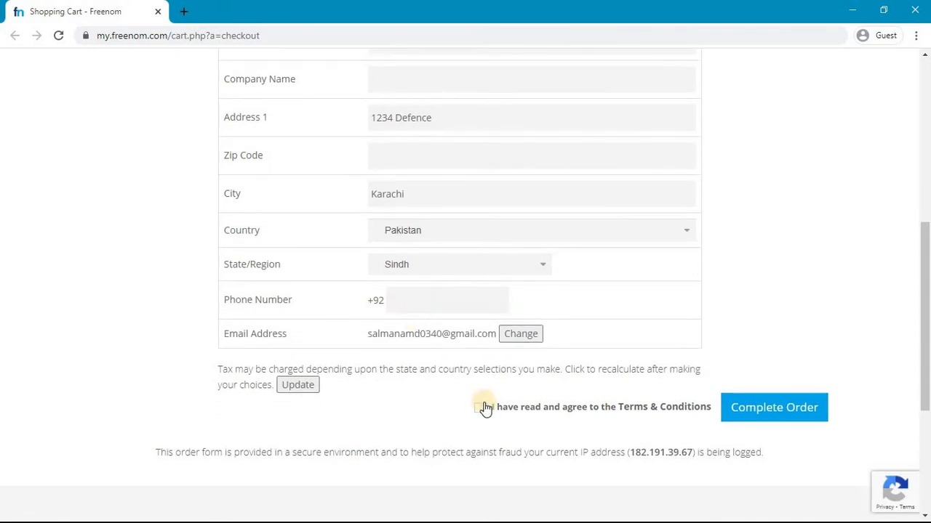
Agree to the Terms & Conditions and complete the free domain order.
{"action": "left_click", "coordinate": [479, 407]}
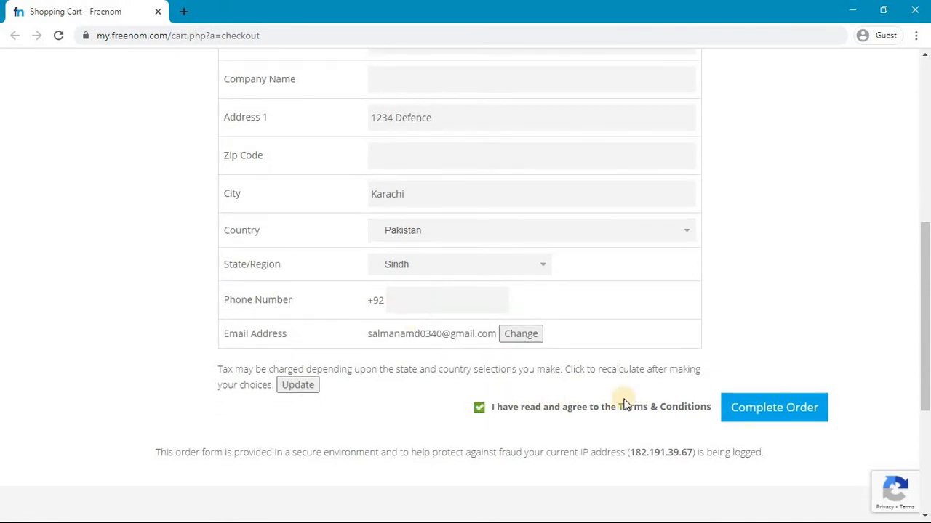
{"action": "left_click", "coordinate": [771, 411]}
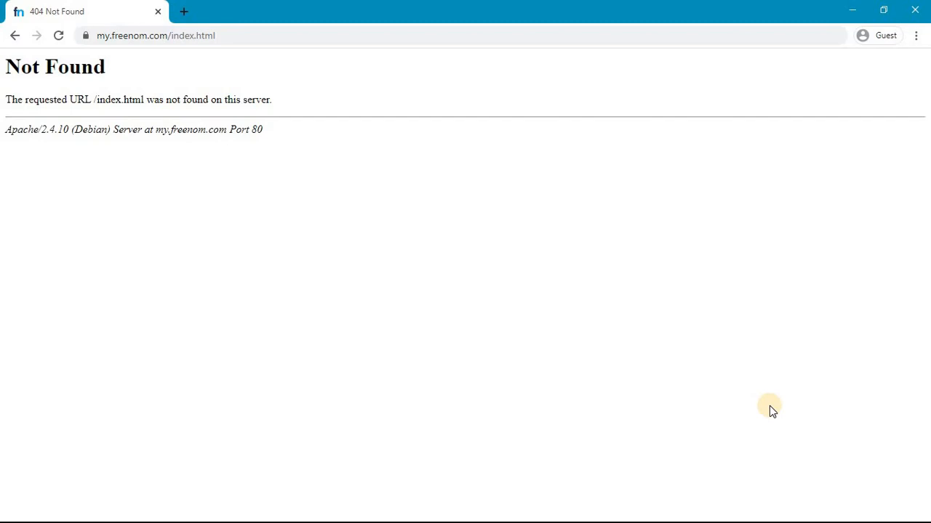
Open freenom.com in a new tab and close the tab showing the 404 page.
{"action": "left_click", "coordinate": [188, 5]}
{"action": "type", "text": "f"}
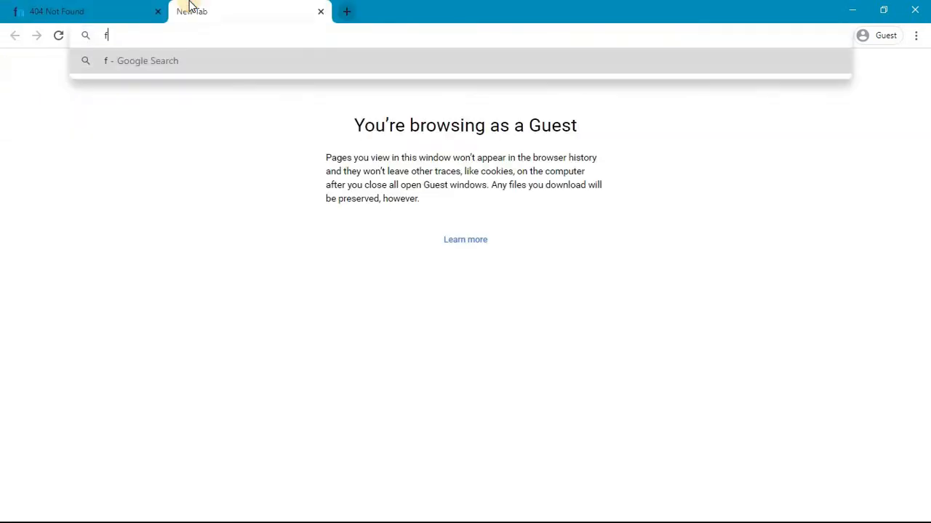
{"action": "type", "text": "reenom.com"}
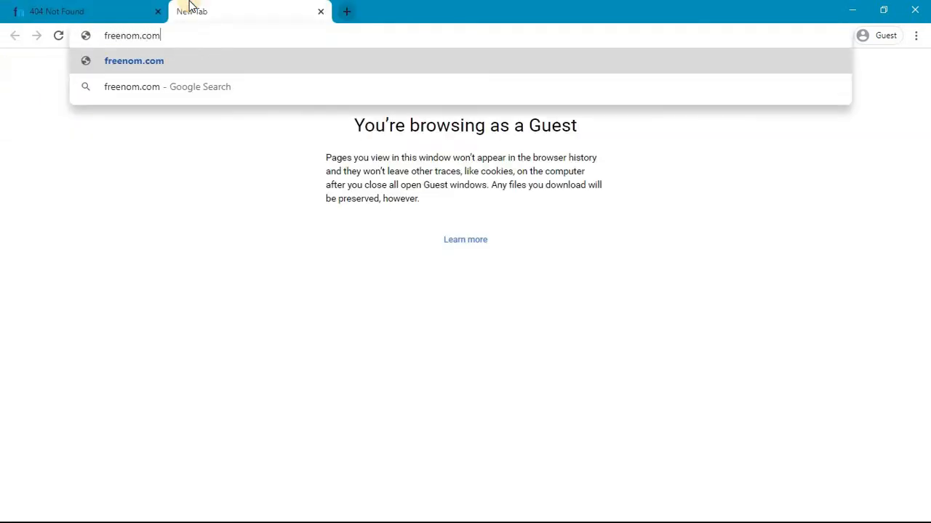
{"action": "key", "text": "Return"}
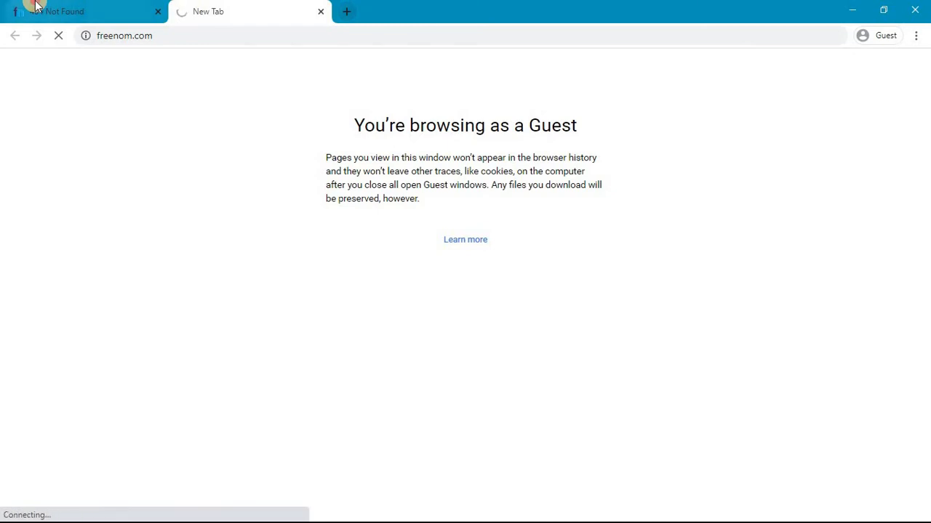
{"action": "left_click", "coordinate": [35, 6]}
{"action": "left_click", "coordinate": [186, 7]}
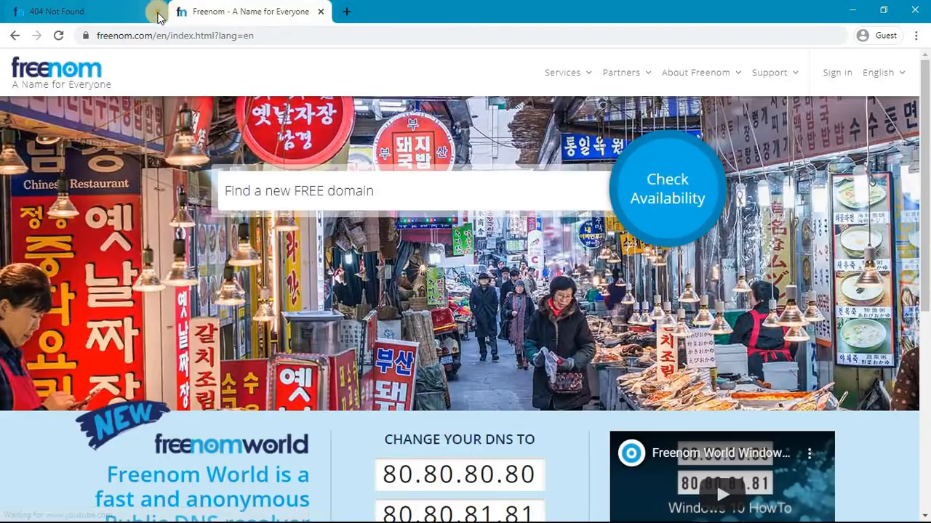
{"action": "left_click", "coordinate": [160, 16]}
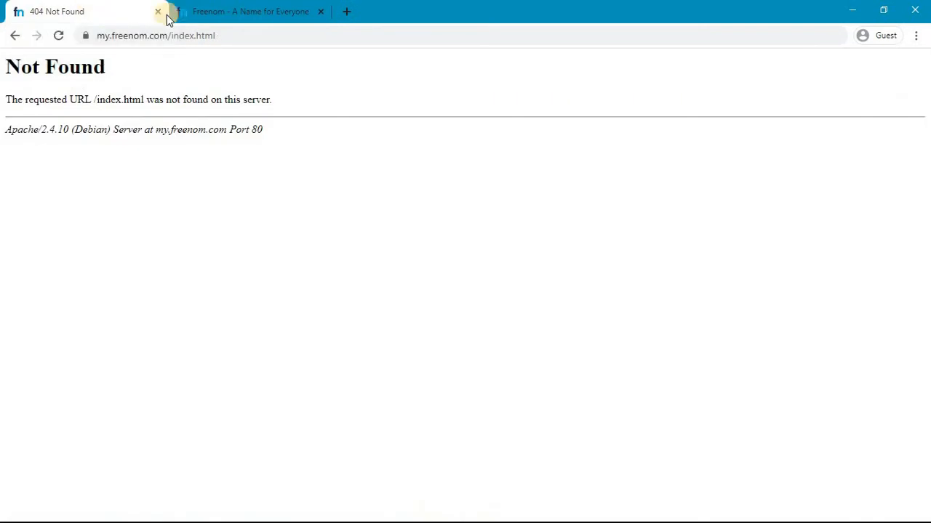
{"action": "left_click", "coordinate": [187, 16]}
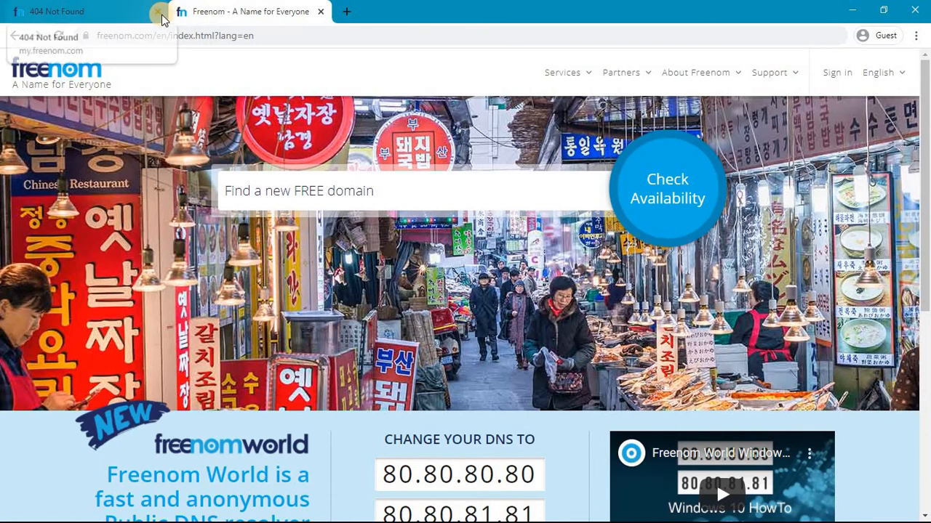
{"action": "left_click", "coordinate": [161, 14]}
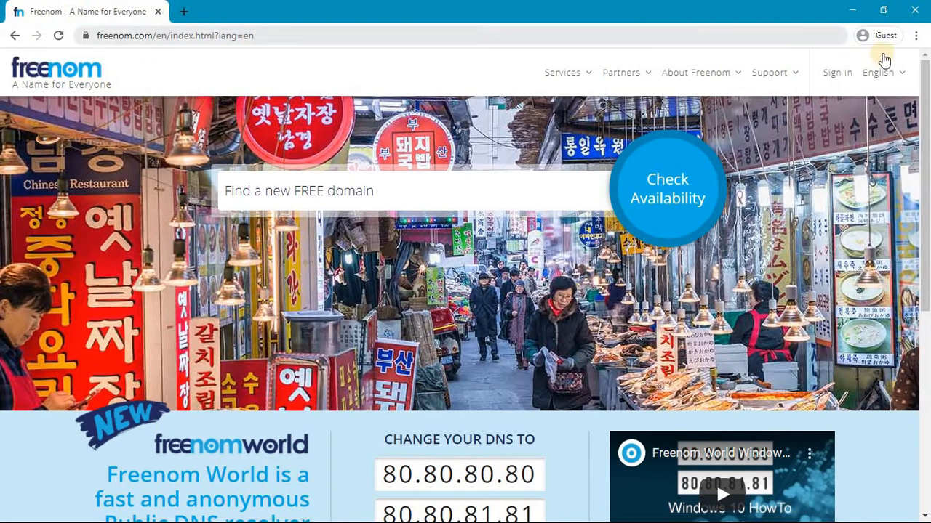
Sign in to the Freenom client area through social sign-in with the existing Google account.
{"action": "left_click", "coordinate": [836, 73]}
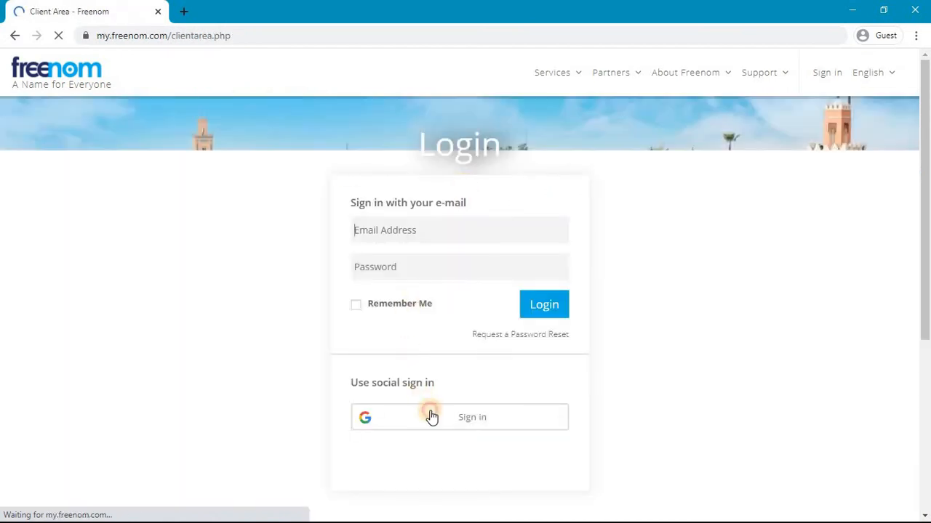
{"action": "left_click", "coordinate": [430, 416]}
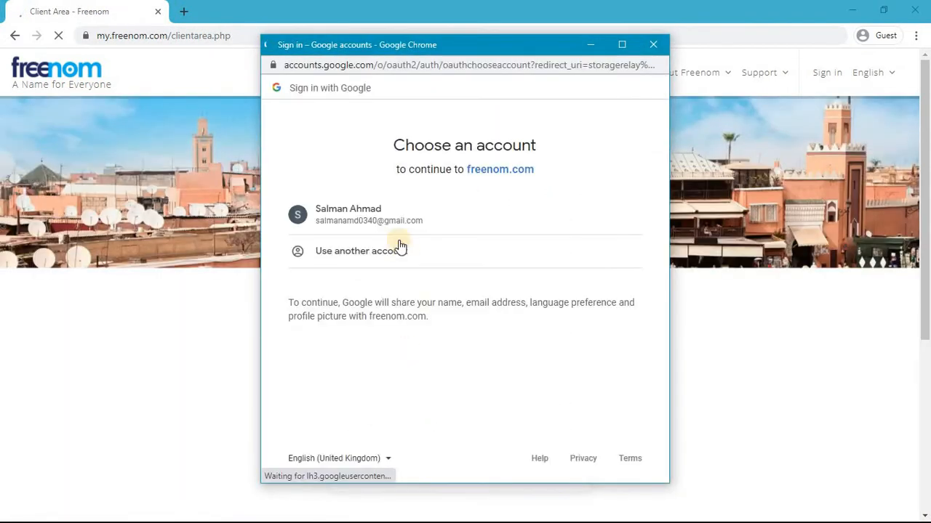
{"action": "left_click", "coordinate": [391, 218]}
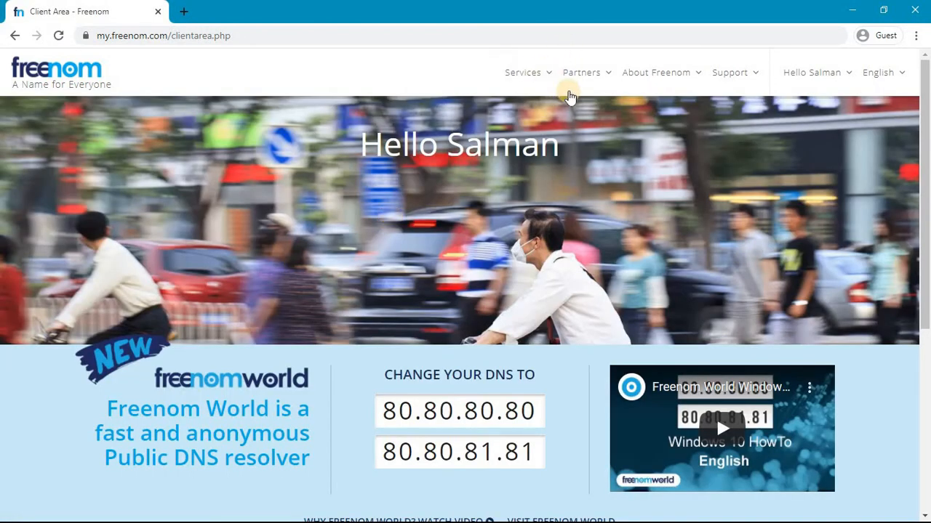
Open the My Domains list and check the entry for thehorizonschool.ga.
{"action": "scroll", "coordinate": [609, 103], "scroll_direction": "up", "scroll_amount": 5}
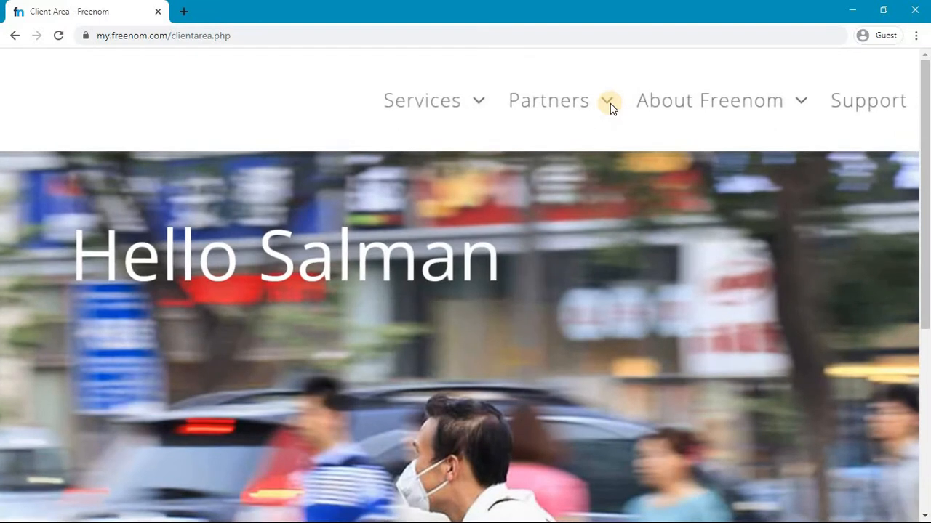
{"action": "left_click", "coordinate": [478, 103]}
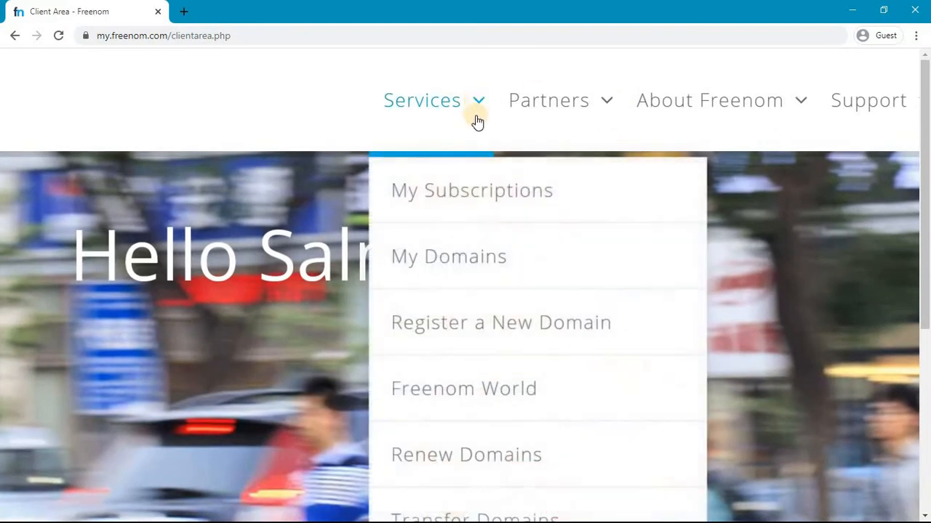
{"action": "left_click", "coordinate": [471, 262]}
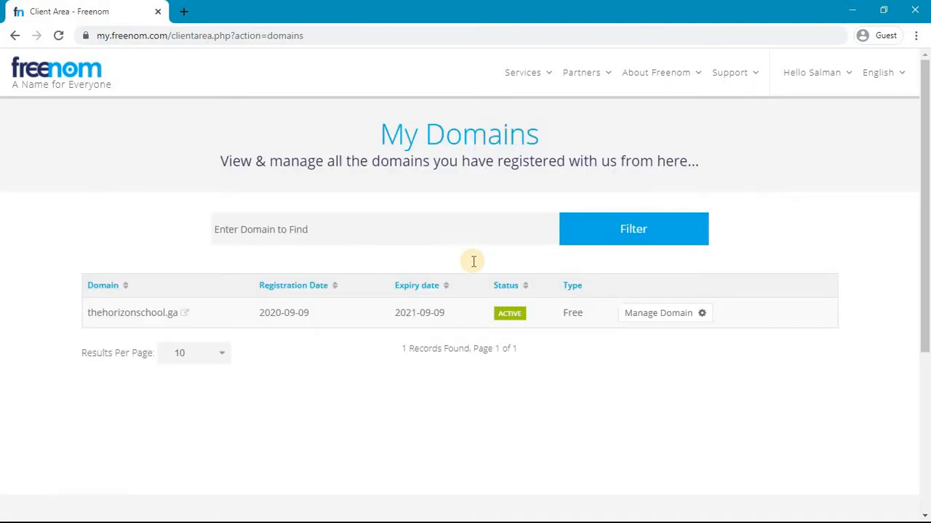
{"action": "scroll", "coordinate": [129, 318], "scroll_direction": "up", "scroll_amount": 3, "text": "ctrl"}
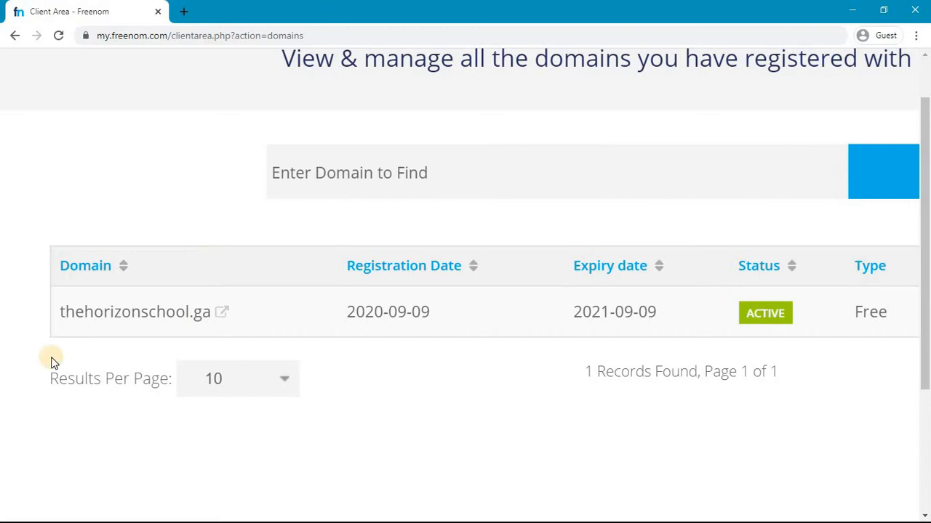
{"action": "scroll", "coordinate": [51, 363], "scroll_direction": "down", "scroll_amount": 3}
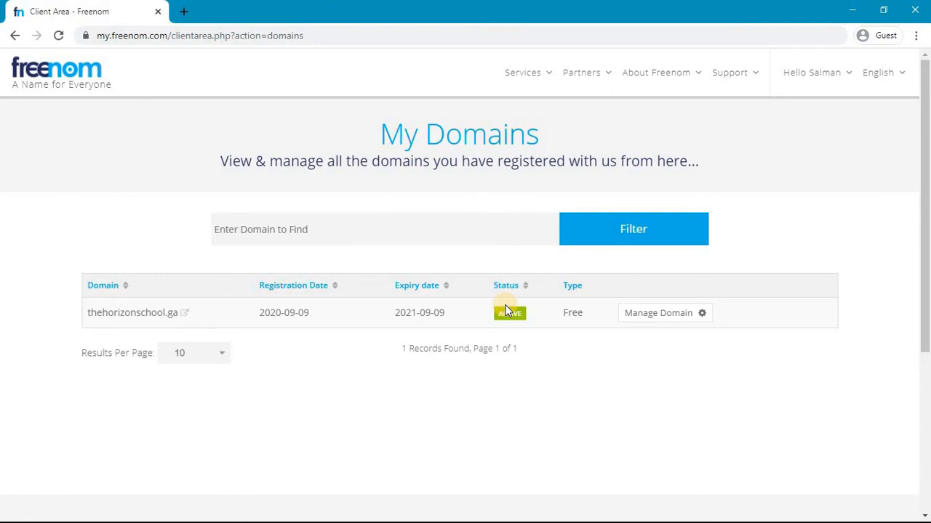
Switch to the presentation, advance to the slide on connecting the domain with Google Sites, and return to the browser.
{"action": "key", "text": "alt+Tab"}
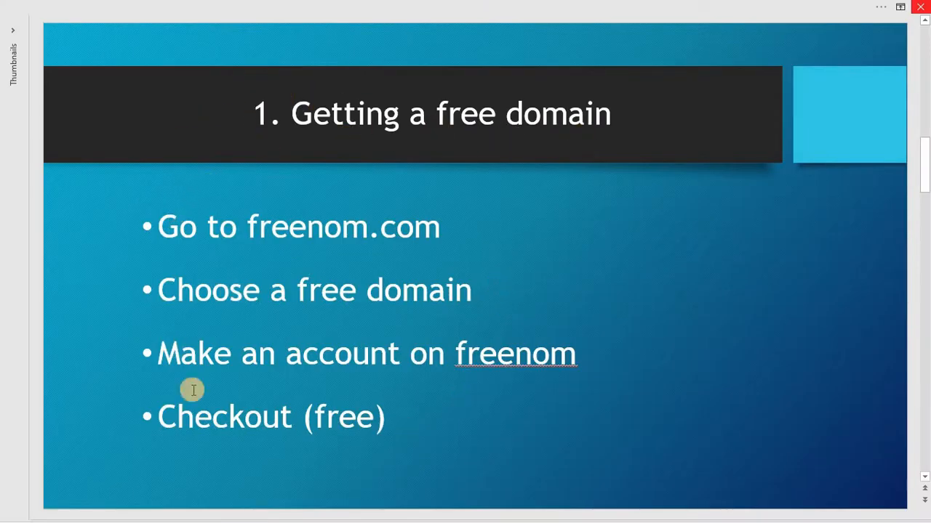
{"action": "left_click", "coordinate": [591, 238]}
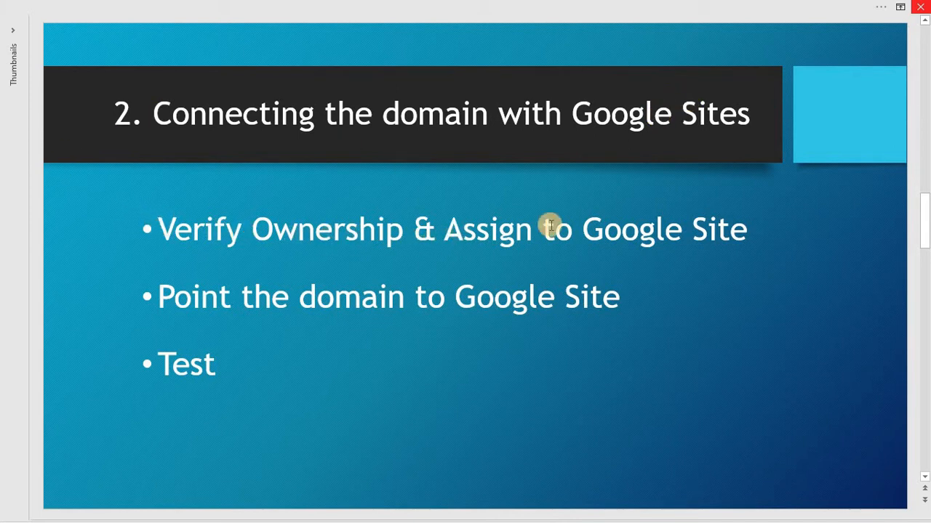
{"action": "key", "text": "alt+Tab"}
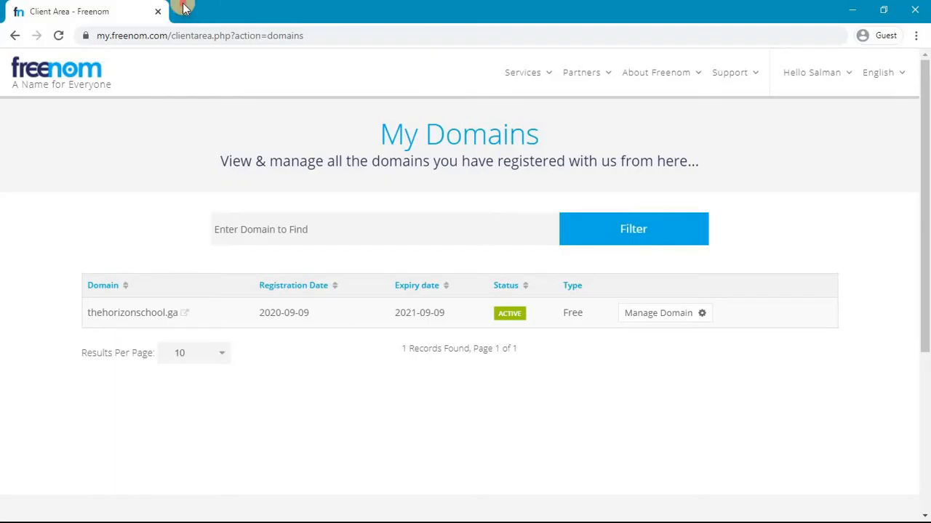
Open sites.google.com in a new tab and start a blank site.
{"action": "left_click", "coordinate": [182, 10]}
{"action": "type", "text": "sites"}
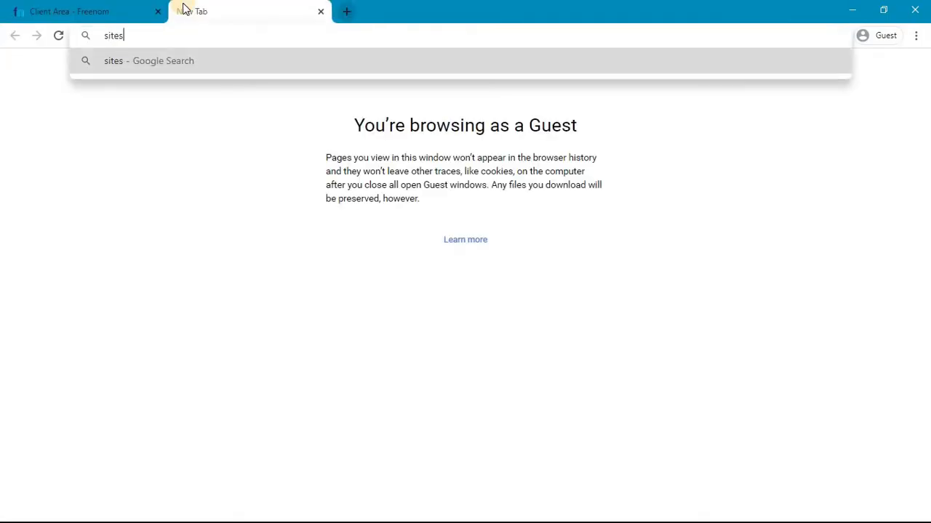
{"action": "type", "text": ".google.co"}
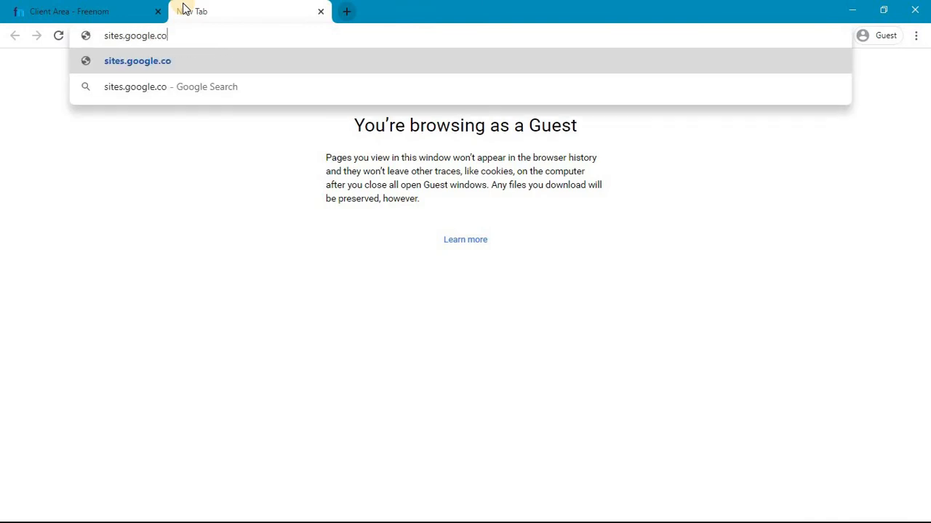
{"action": "type", "text": "m"}
{"action": "key", "text": "Return"}
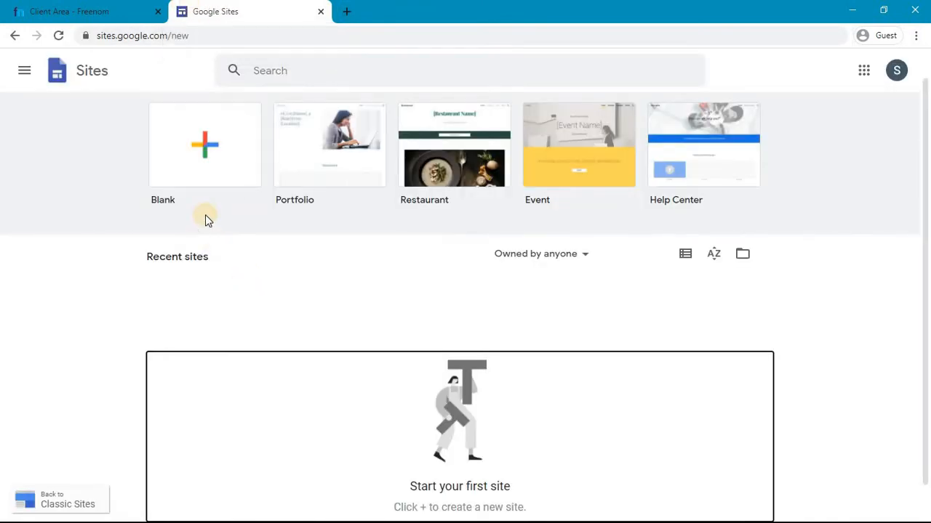
{"action": "left_click", "coordinate": [193, 167]}
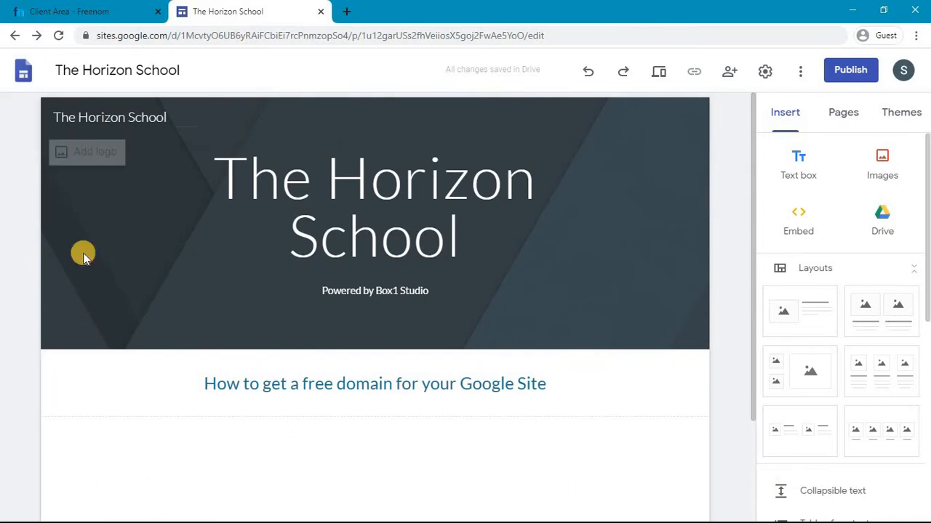
Publish The Horizon School site to the web under the address the-horizon-school.
{"action": "scroll", "coordinate": [612, 307], "scroll_direction": "down", "scroll_amount": 2}
{"action": "scroll", "coordinate": [612, 308], "scroll_direction": "up", "scroll_amount": 2}
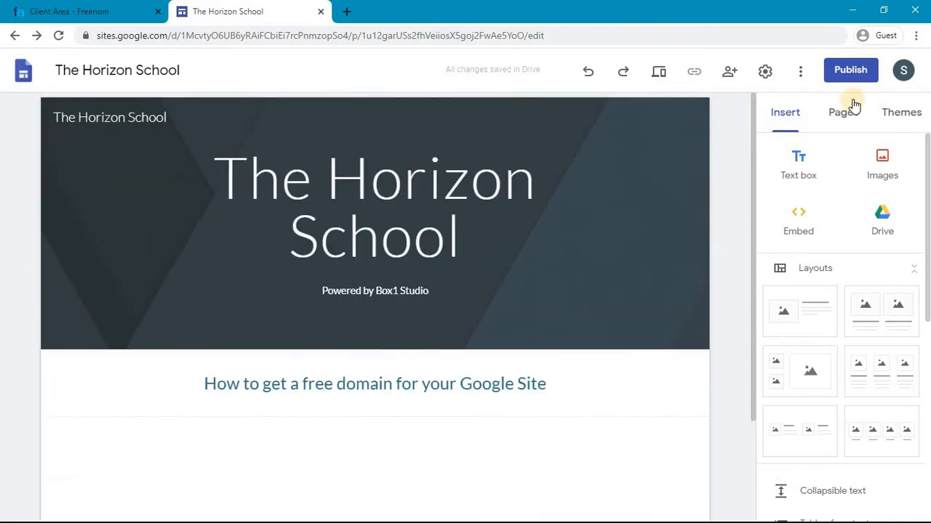
{"action": "left_click", "coordinate": [847, 72]}
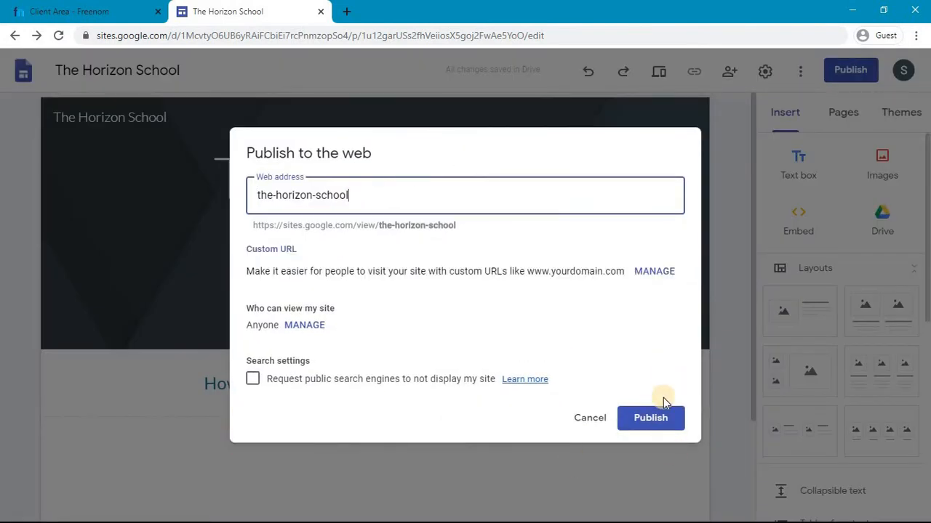
{"action": "left_click", "coordinate": [666, 419]}
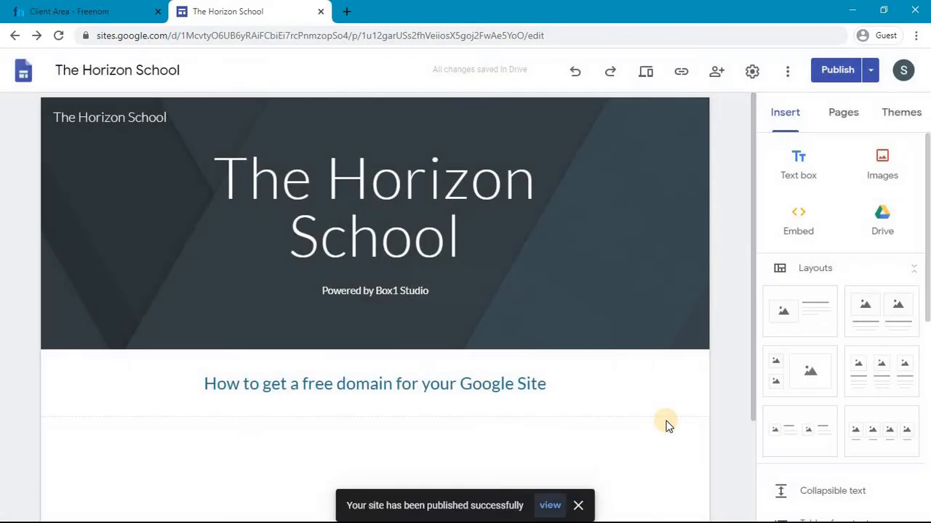
View the published The Horizon School site in its own tab, compare it with the editor, and return to the editor.
{"action": "scroll", "coordinate": [666, 421], "scroll_direction": "down", "scroll_amount": 2}
{"action": "right_click", "coordinate": [548, 509]}
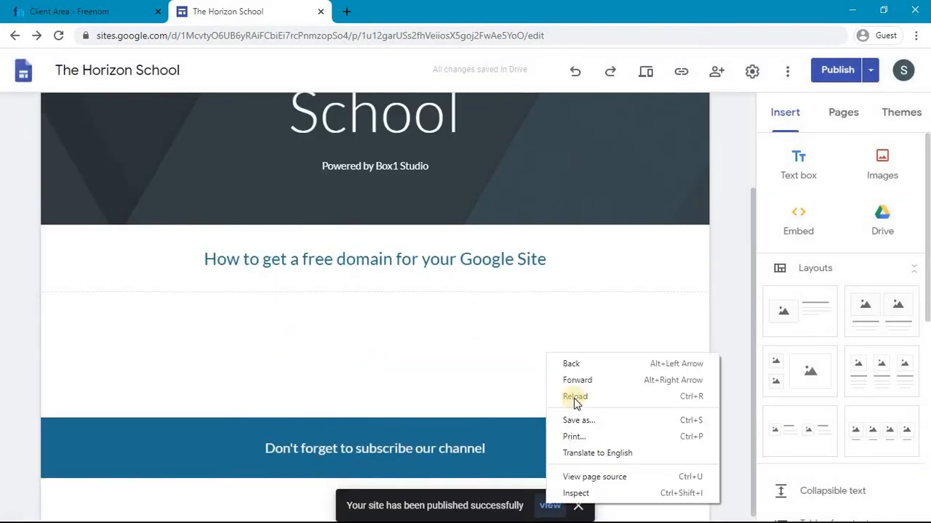
{"action": "left_click", "coordinate": [546, 513]}
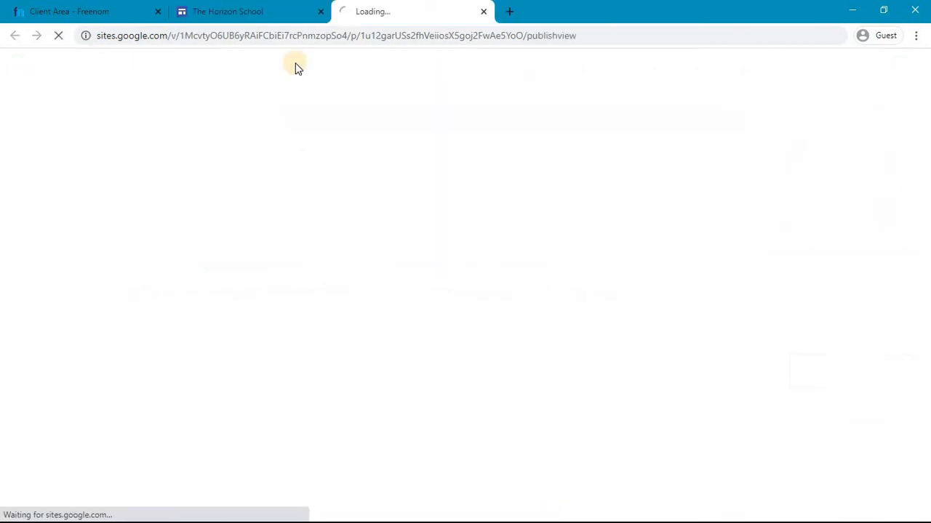
{"action": "left_click", "coordinate": [220, 10]}
{"action": "scroll", "coordinate": [443, 403], "scroll_direction": "up", "scroll_amount": 2}
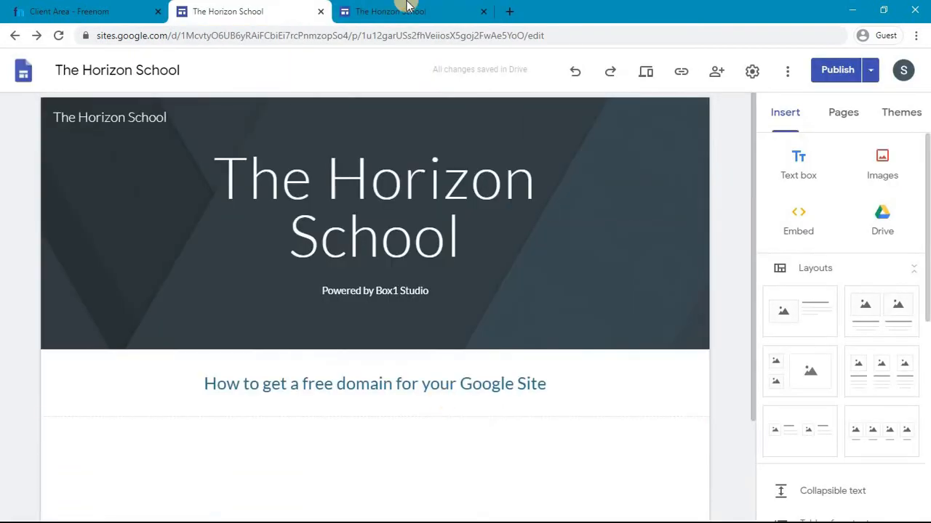
{"action": "left_click", "coordinate": [401, 16]}
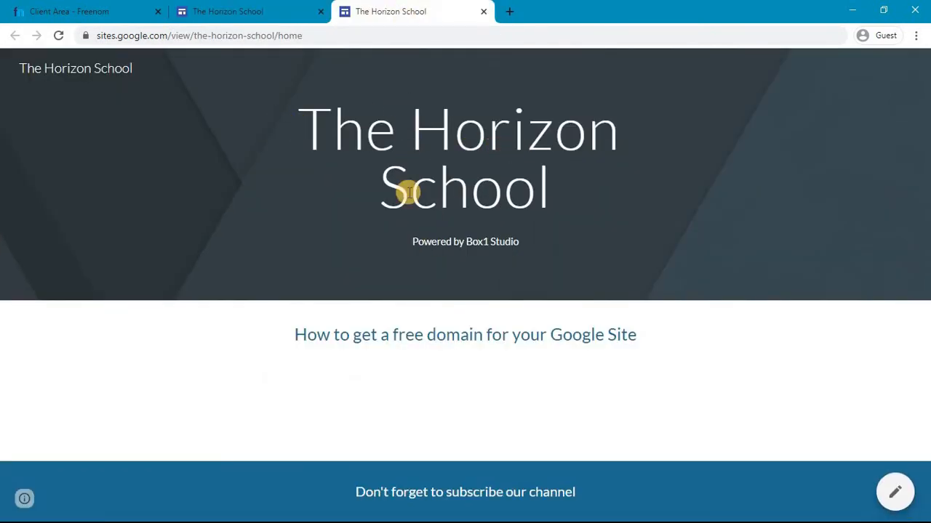
{"action": "left_click", "coordinate": [232, 8]}
{"action": "left_click", "coordinate": [364, 8]}
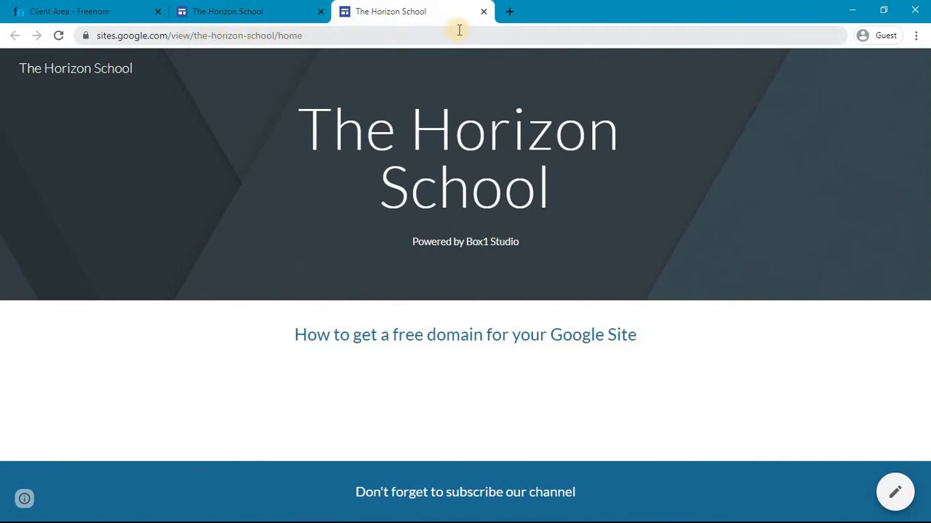
{"action": "left_click", "coordinate": [228, 9]}
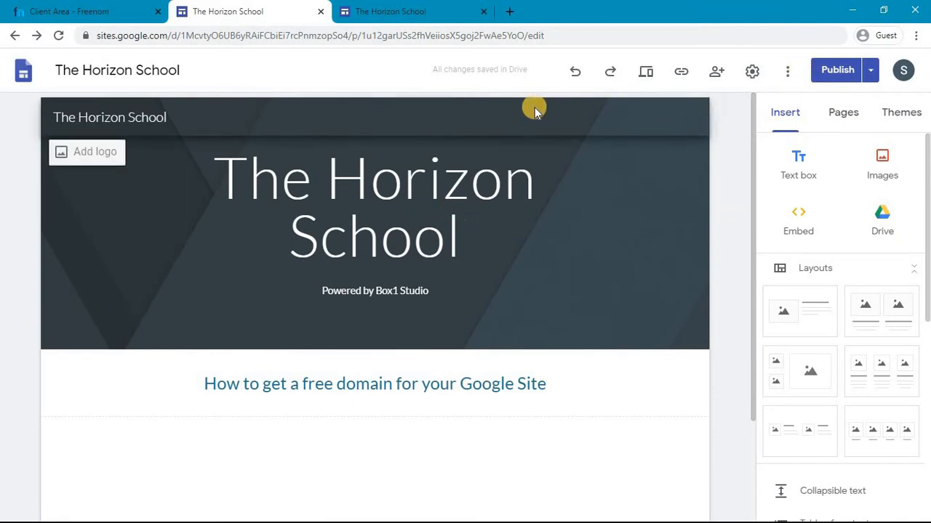
Switch to the presentation to review the domain connection steps, and return to the Google Sites editor.
{"action": "key", "text": "alt+Tab"}
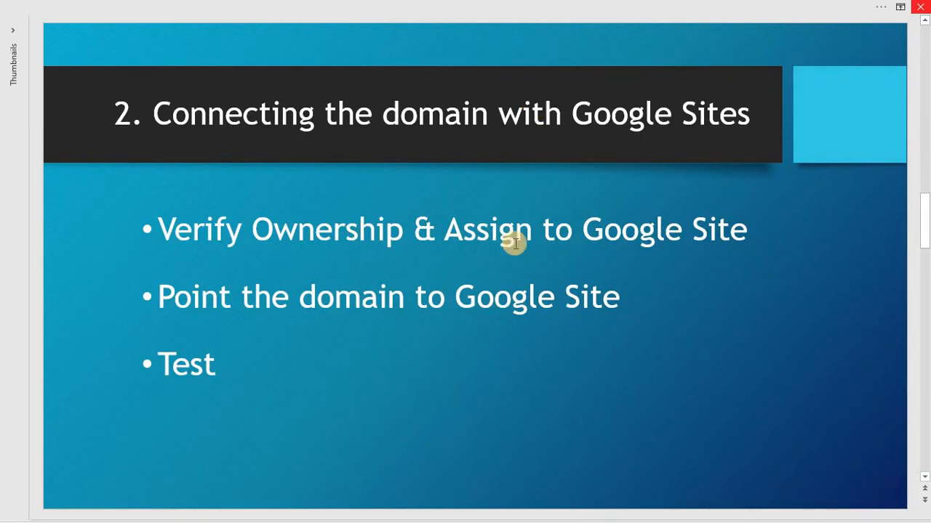
{"action": "key", "text": "alt+Tab"}
{"action": "key", "text": "alt+Tab"}
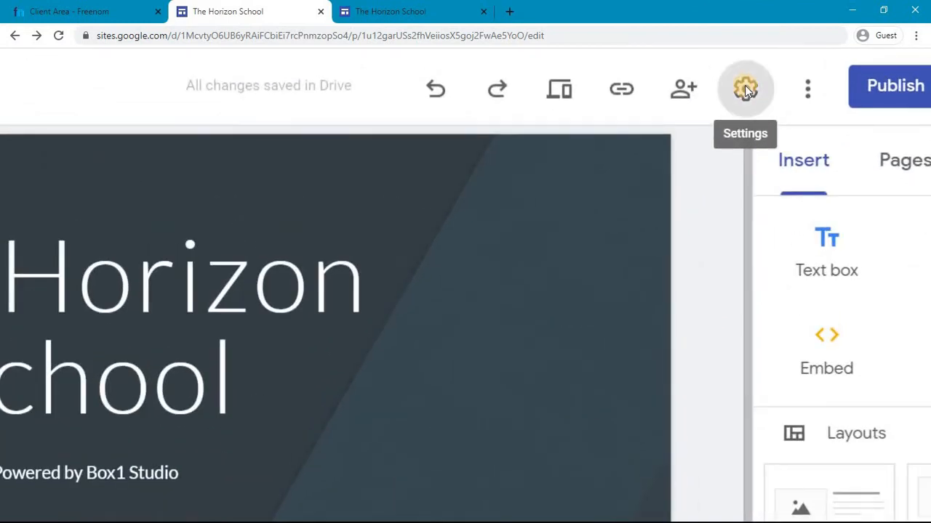
{"action": "left_click", "coordinate": [744, 87]}
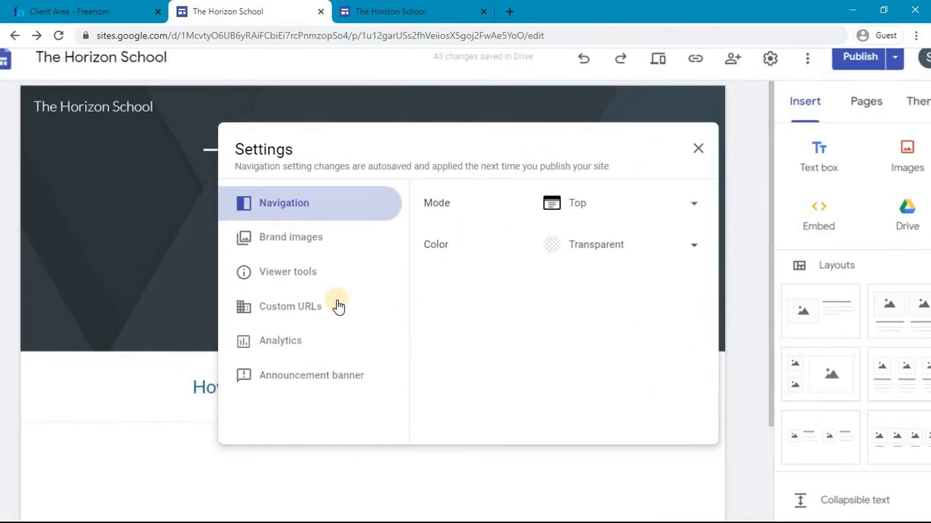
{"action": "left_click", "coordinate": [336, 305]}
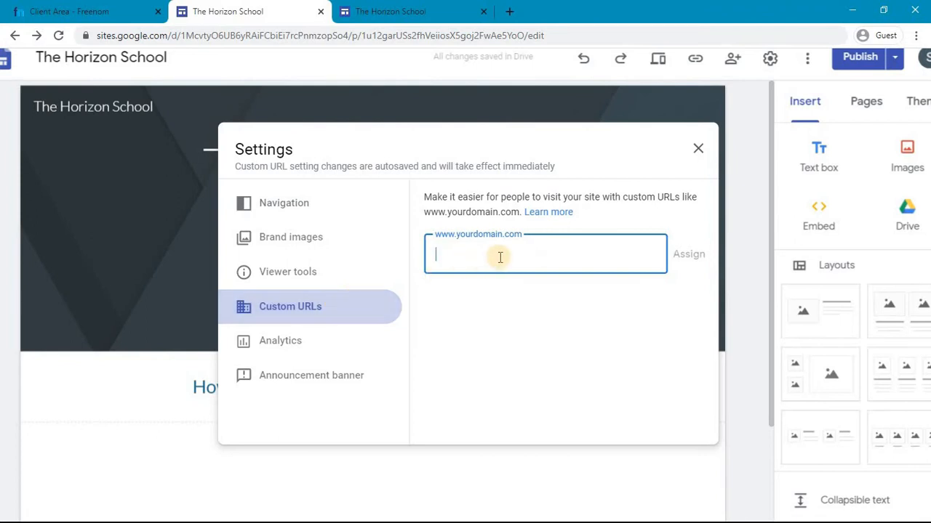
{"action": "left_click", "coordinate": [66, 8]}
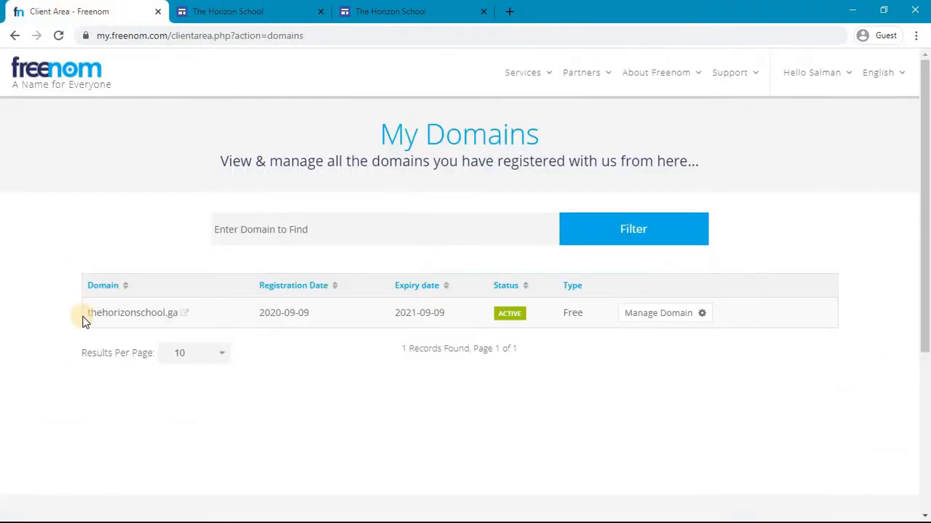
{"action": "left_click", "coordinate": [243, 9]}
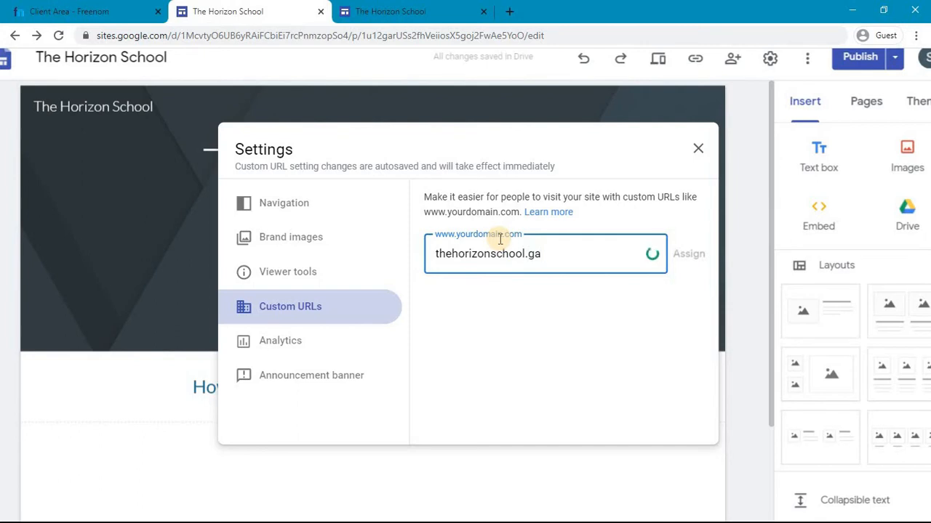
{"action": "key", "text": "ctrl+a"}
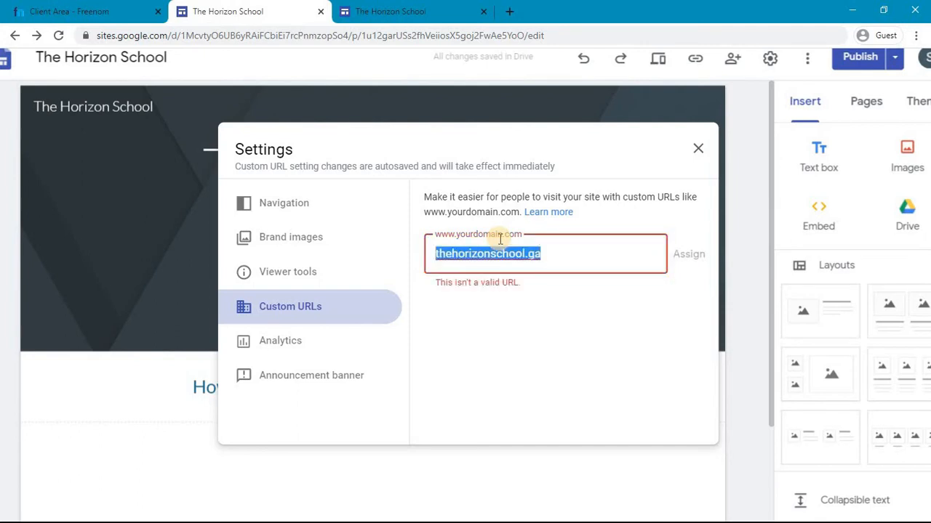
{"action": "key", "text": "Left"}
{"action": "type", "text": "www."}
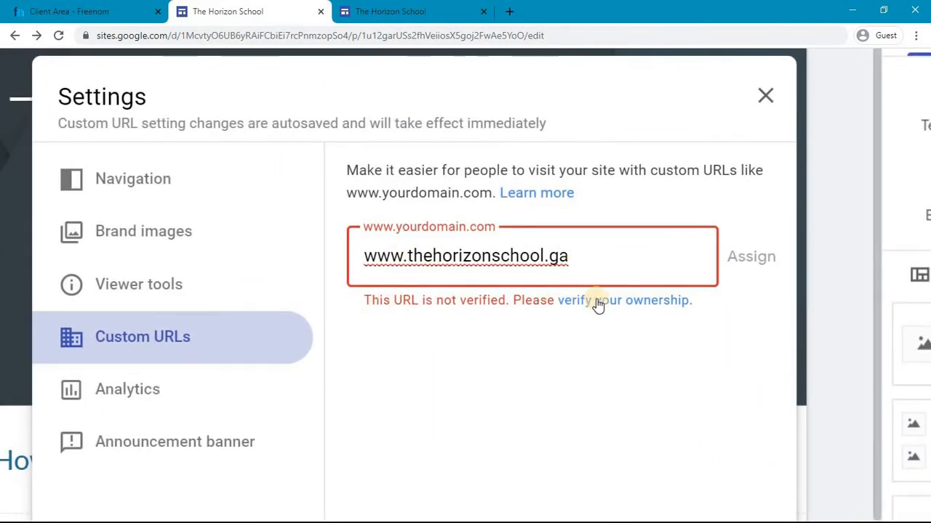
{"action": "left_click", "coordinate": [598, 301]}
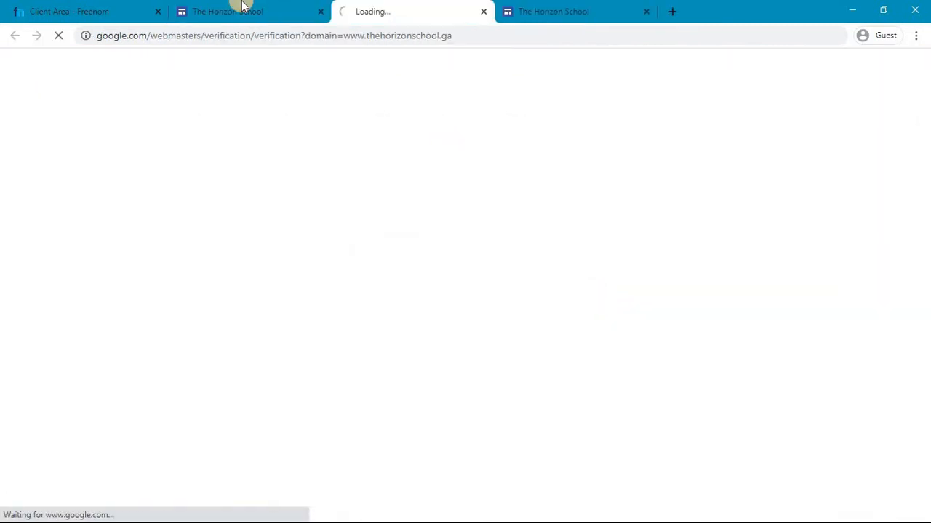
{"action": "left_click", "coordinate": [590, 9]}
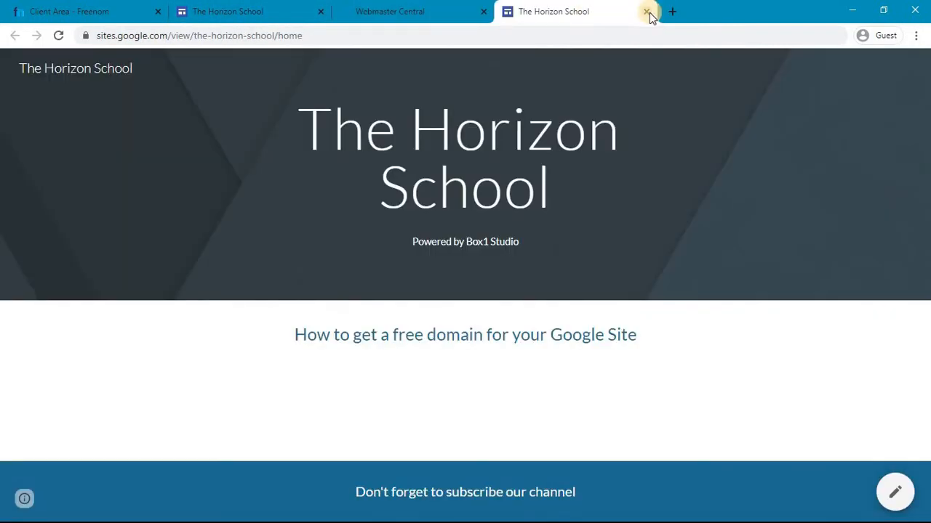
{"action": "left_click", "coordinate": [646, 12]}
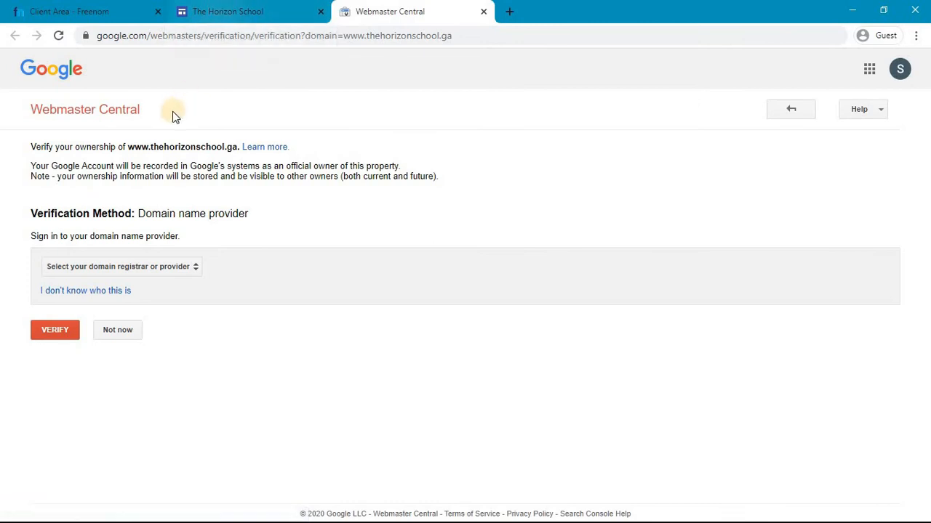
Compare the address to verify in Webmaster Central, including its www prefix, with the domain listed in Freenom.
{"action": "scroll", "coordinate": [80, 168], "scroll_direction": "up", "scroll_amount": 3}
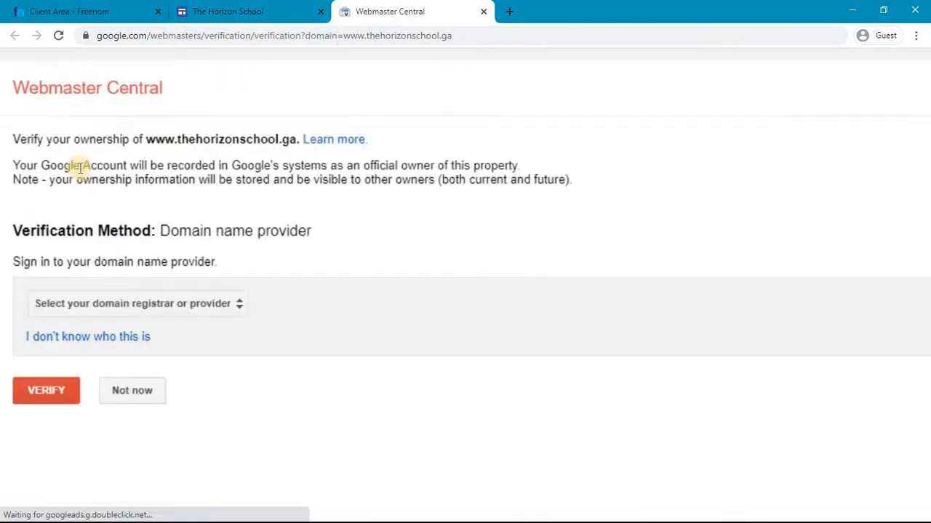
{"action": "scroll", "coordinate": [80, 168], "scroll_direction": "left", "scroll_amount": 1}
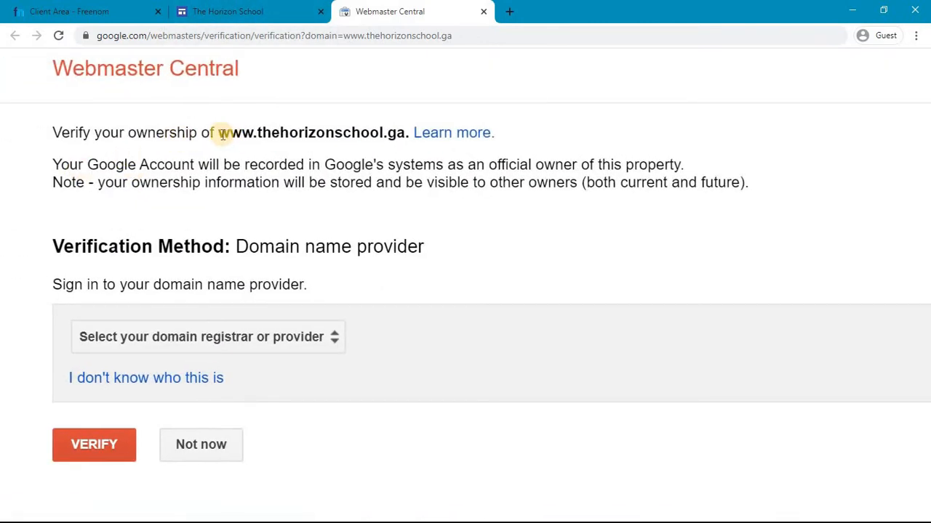
{"action": "left_click_drag", "start_coordinate": [220, 134], "coordinate": [403, 138]}
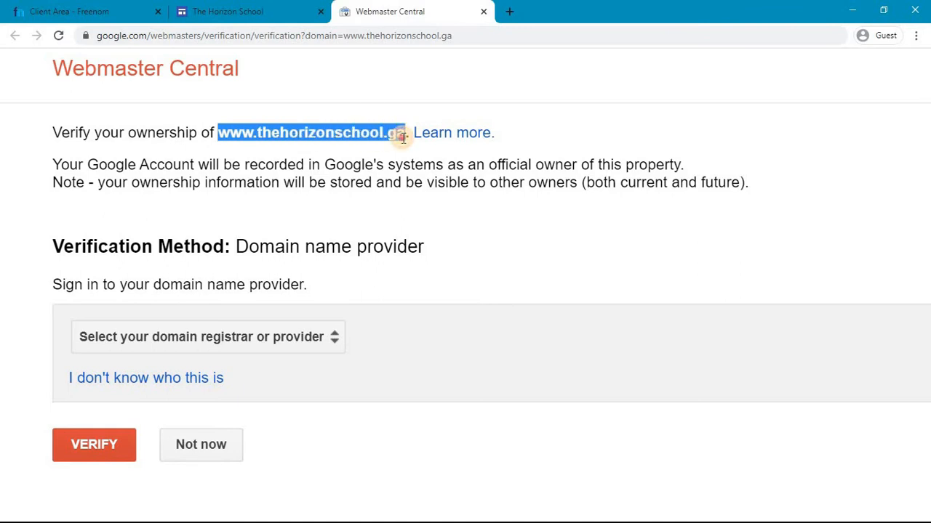
{"action": "left_click", "coordinate": [401, 137]}
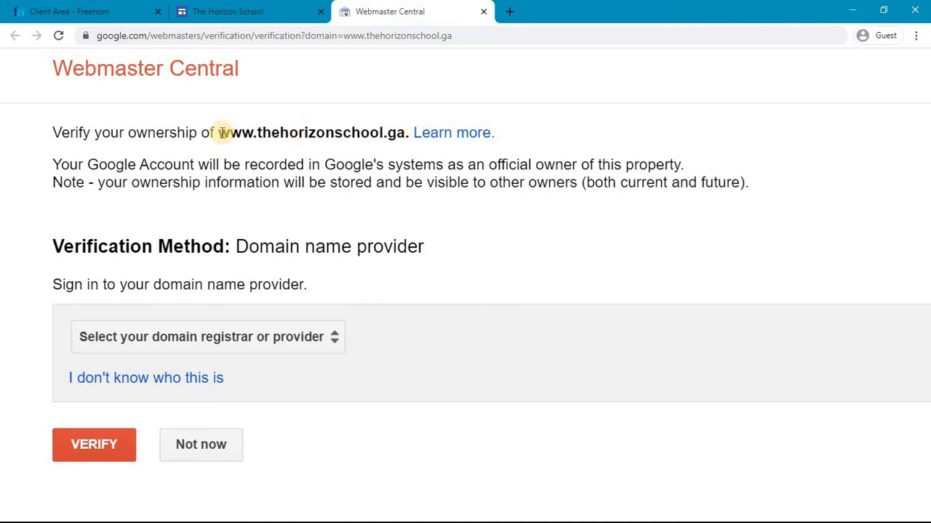
{"action": "left_click_drag", "start_coordinate": [221, 134], "coordinate": [401, 135]}
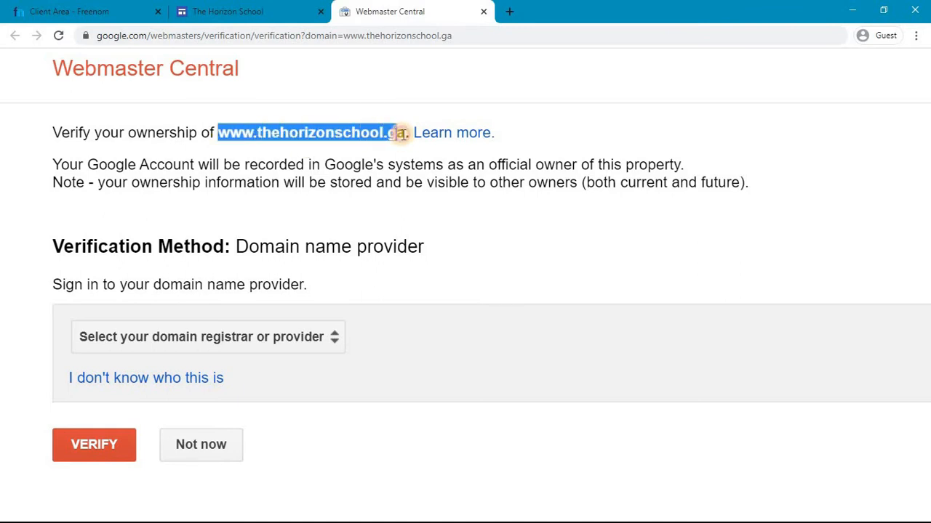
{"action": "left_click", "coordinate": [10, 7]}
{"action": "scroll", "coordinate": [107, 347], "scroll_direction": "up", "scroll_amount": 5}
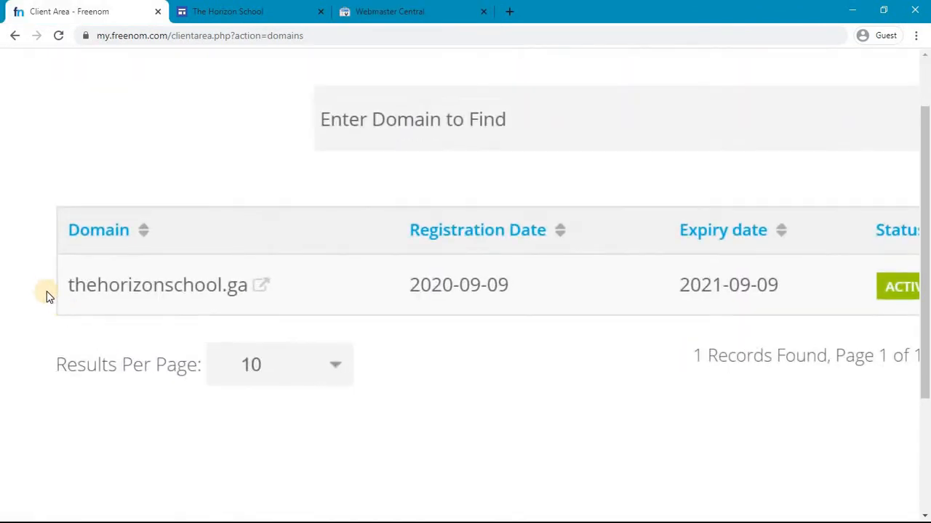
{"action": "left_click", "coordinate": [390, 10]}
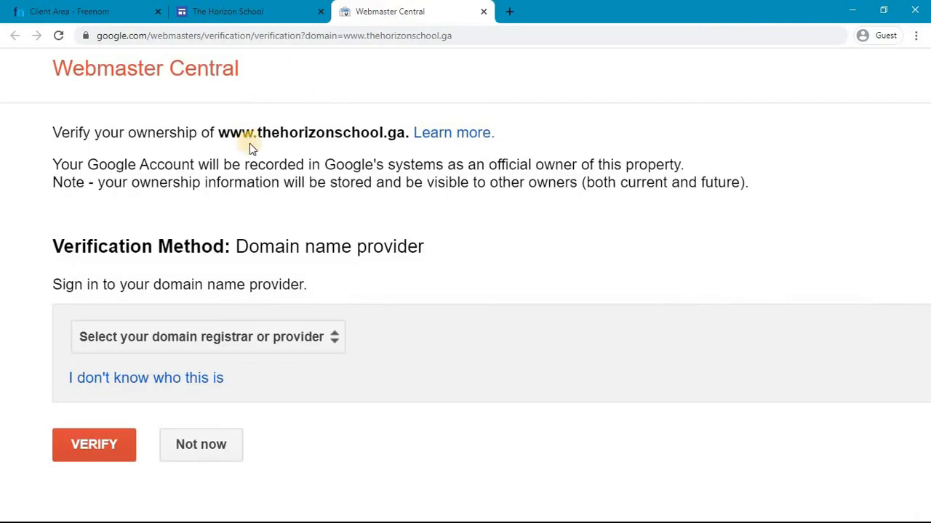
{"action": "left_click_drag", "start_coordinate": [218, 132], "coordinate": [261, 136]}
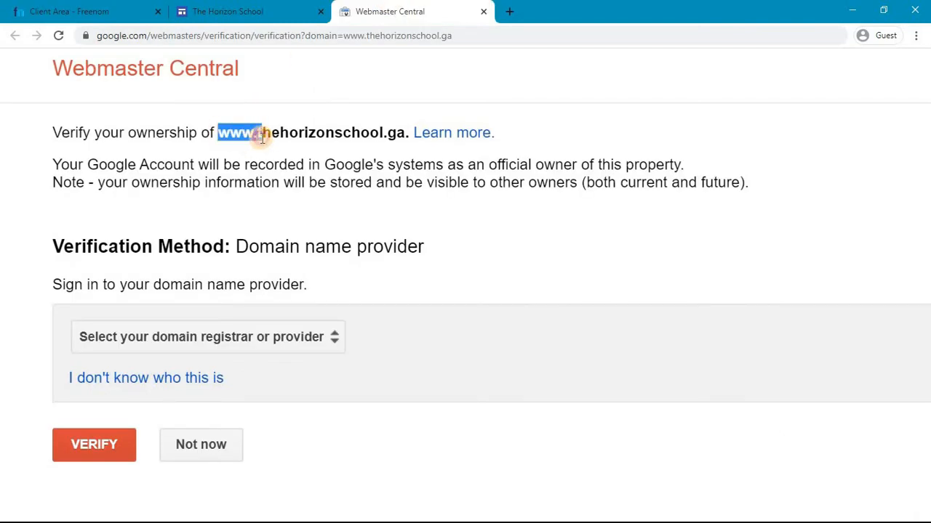
{"action": "left_click", "coordinate": [263, 133]}
{"action": "scroll", "coordinate": [263, 134], "scroll_direction": "down", "scroll_amount": 4}
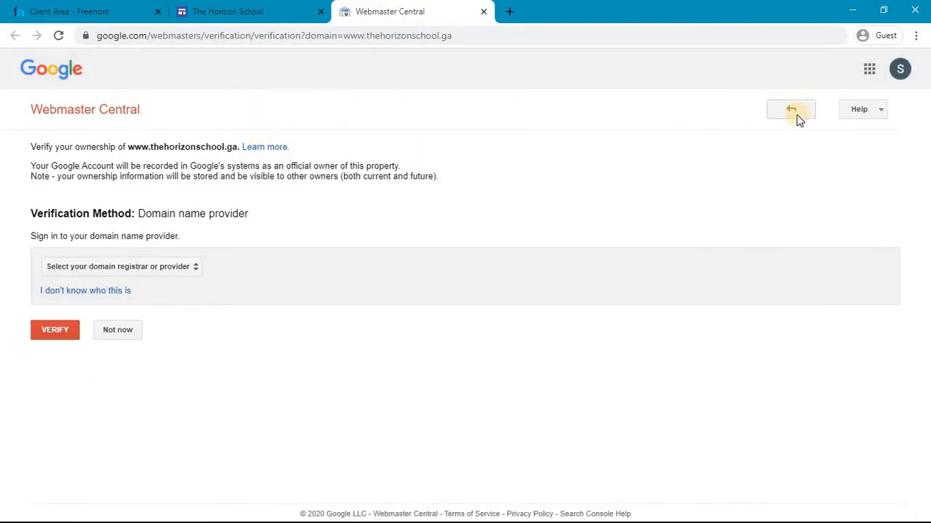
Leave the www address verification and go back to the Webmaster Central property list.
{"action": "left_click", "coordinate": [793, 111]}
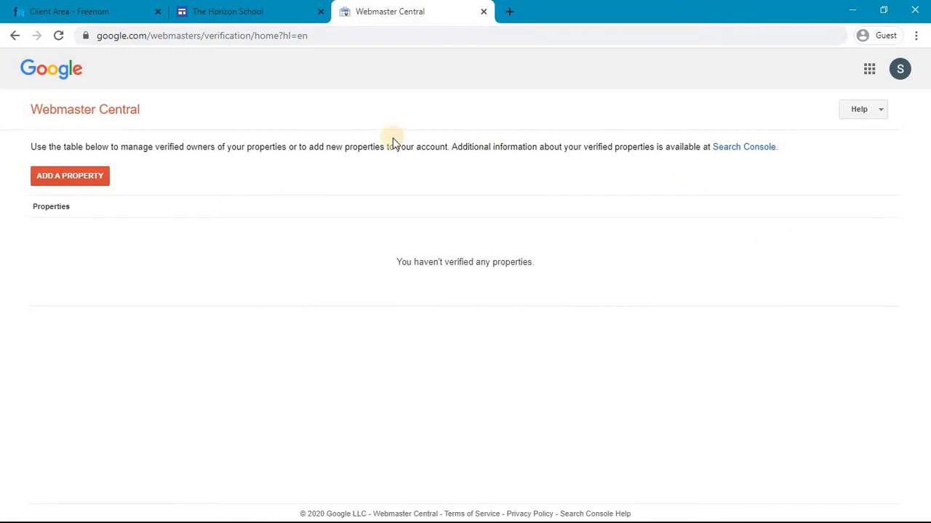
{"action": "left_click", "coordinate": [42, 177]}
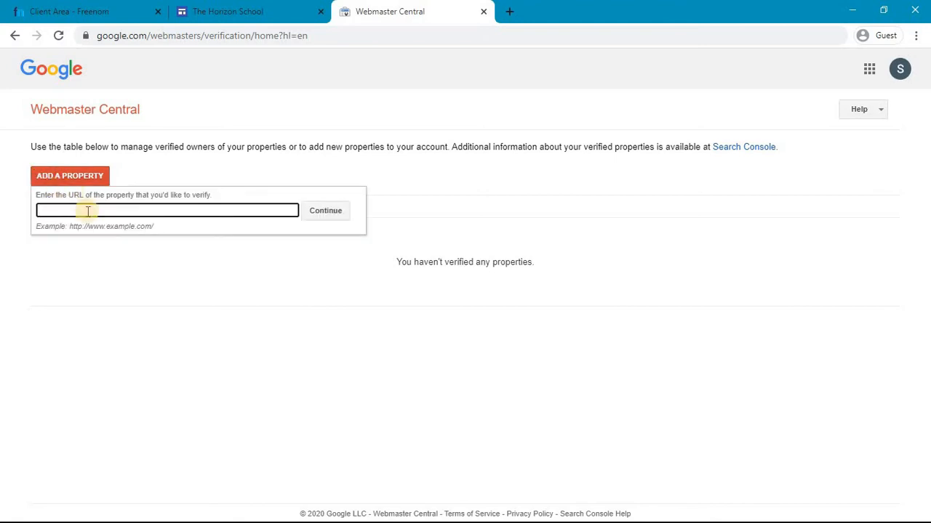
{"action": "scroll", "coordinate": [87, 210], "scroll_direction": "up", "scroll_amount": 3}
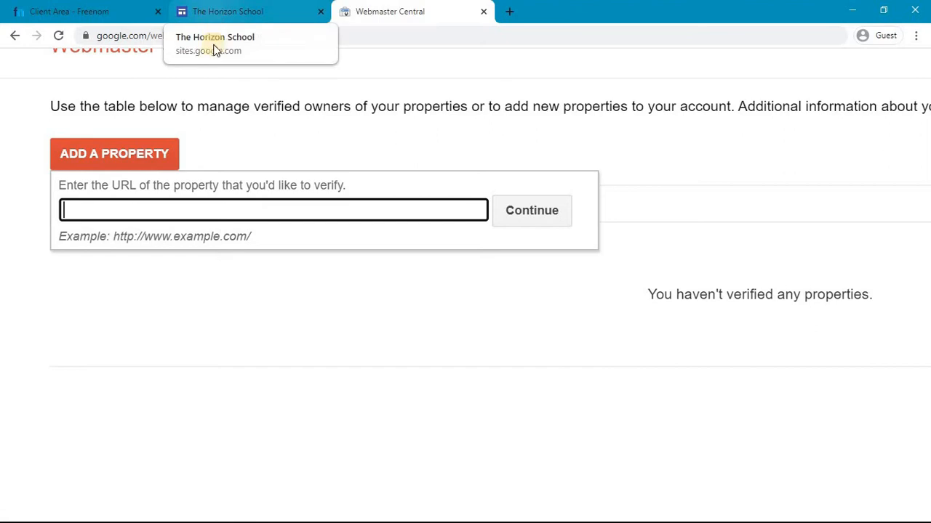
{"action": "scroll", "coordinate": [120, 190], "scroll_direction": "down", "scroll_amount": 3}
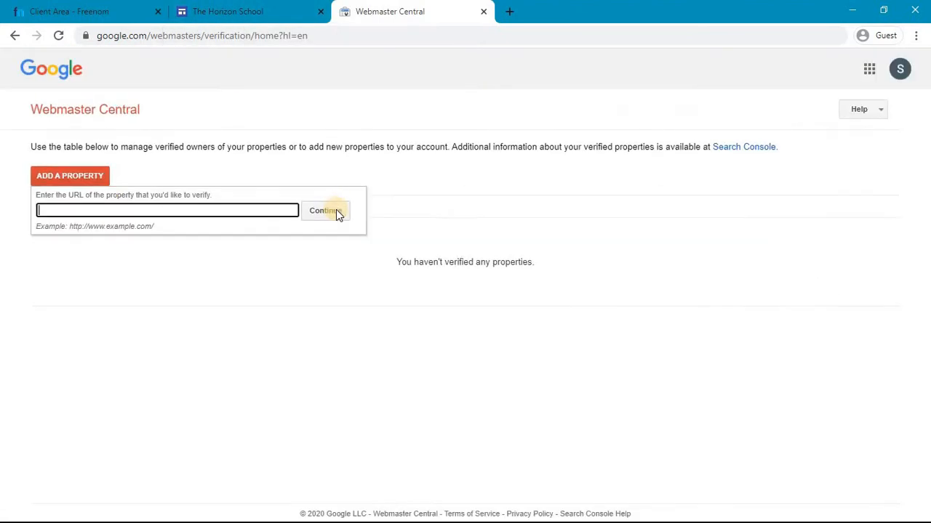
{"action": "left_click", "coordinate": [295, 263]}
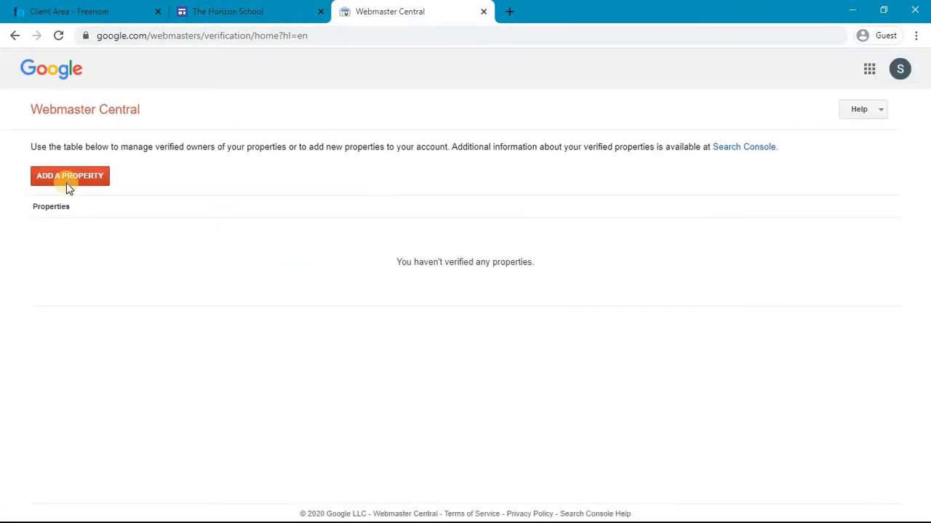
Add thehorizonschool.ga, copied from the Freenom domain list, as a new property to verify.
{"action": "left_click", "coordinate": [93, 174]}
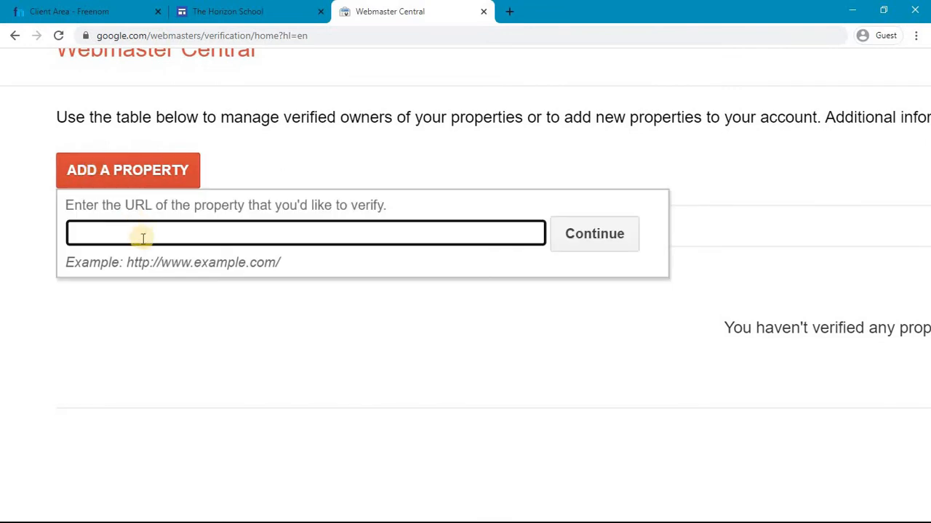
{"action": "left_click", "coordinate": [43, 10]}
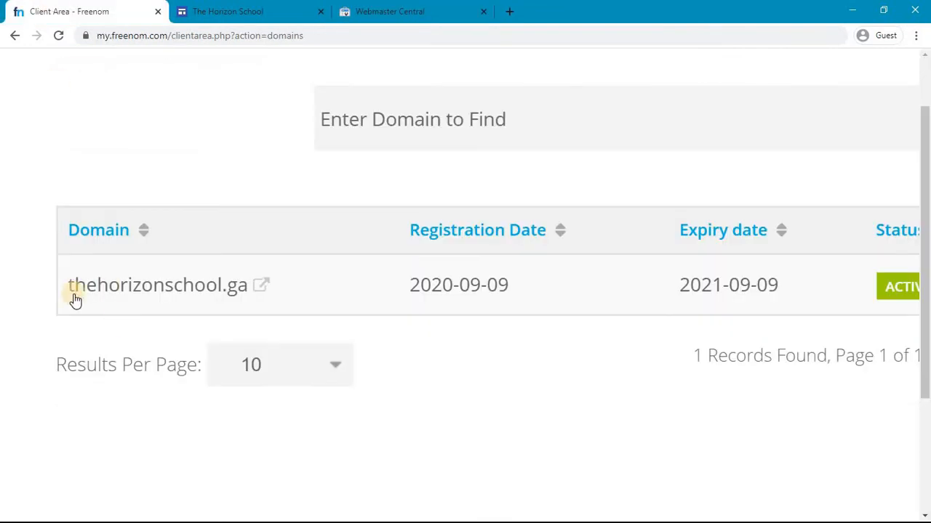
{"action": "left_click", "coordinate": [410, 9]}
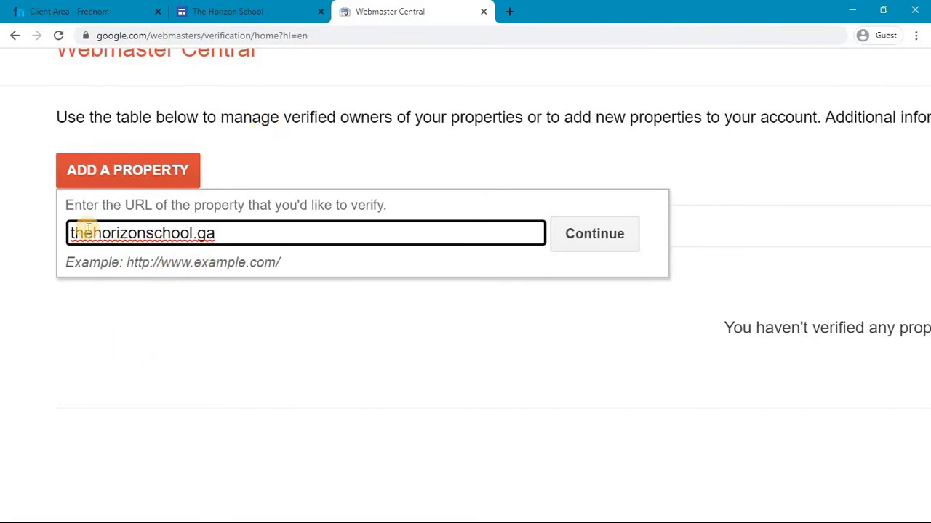
{"action": "left_click", "coordinate": [598, 232]}
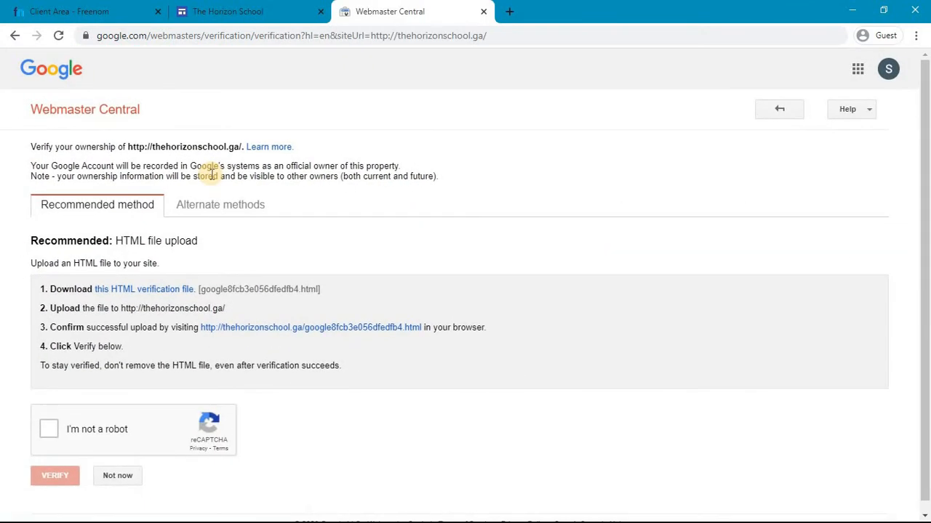
Check the property address and recommended verification method against the domain listed in Freenom, and return to Webmaster Central.
{"action": "scroll", "coordinate": [76, 165], "scroll_direction": "up", "scroll_amount": 5}
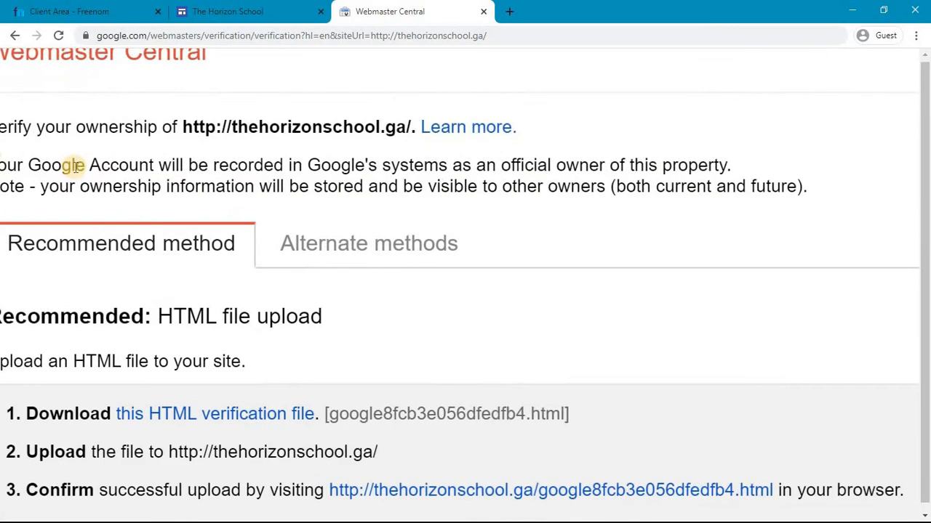
{"action": "scroll", "coordinate": [77, 166], "scroll_direction": "left", "scroll_amount": 2}
{"action": "left_click_drag", "start_coordinate": [307, 124], "coordinate": [475, 129]}
{"action": "left_click", "coordinate": [481, 129]}
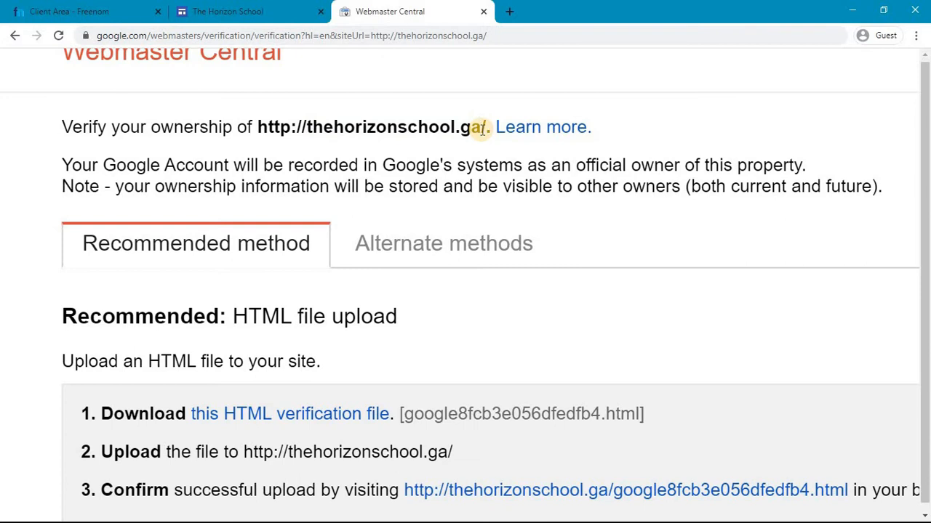
{"action": "scroll", "coordinate": [480, 128], "scroll_direction": "down", "scroll_amount": 5}
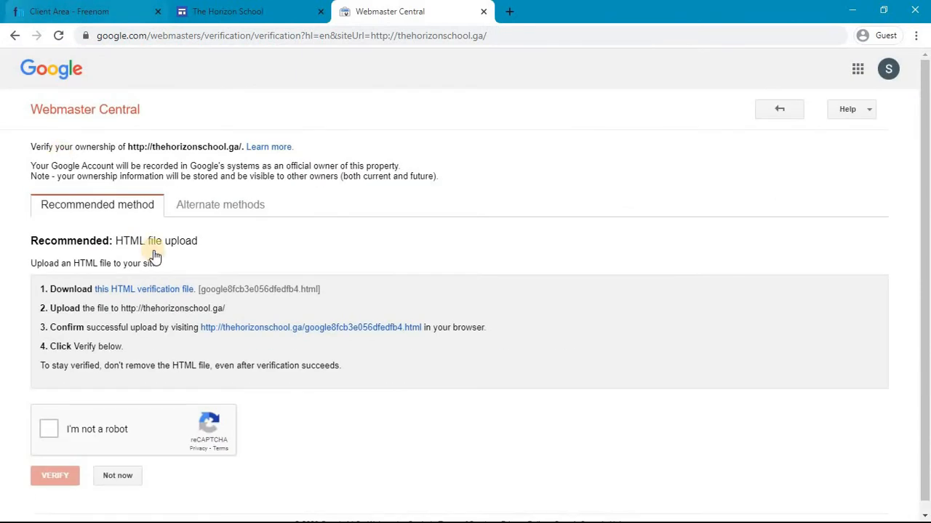
{"action": "scroll", "coordinate": [155, 256], "scroll_direction": "up", "scroll_amount": 4}
{"action": "scroll", "coordinate": [155, 256], "scroll_direction": "down", "scroll_amount": 4}
{"action": "left_click", "coordinate": [29, 12]}
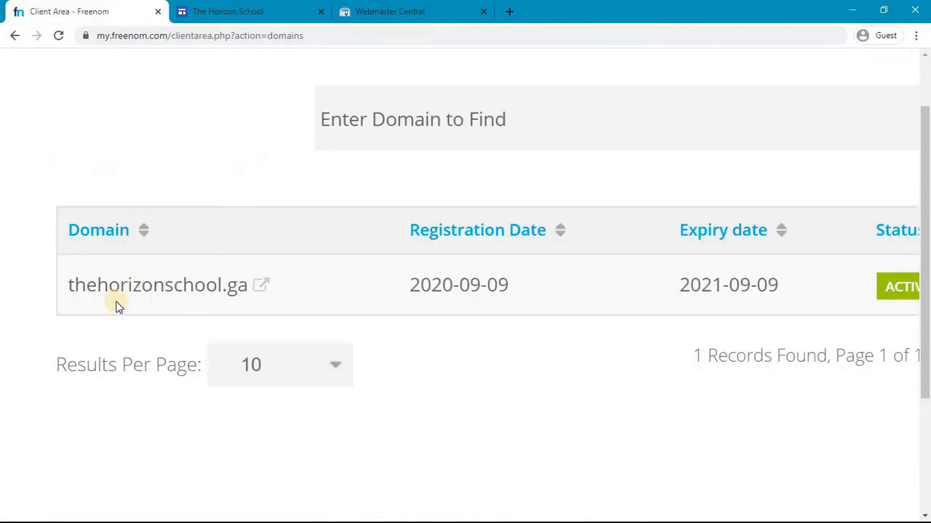
{"action": "scroll", "coordinate": [202, 233], "scroll_direction": "down", "scroll_amount": 4}
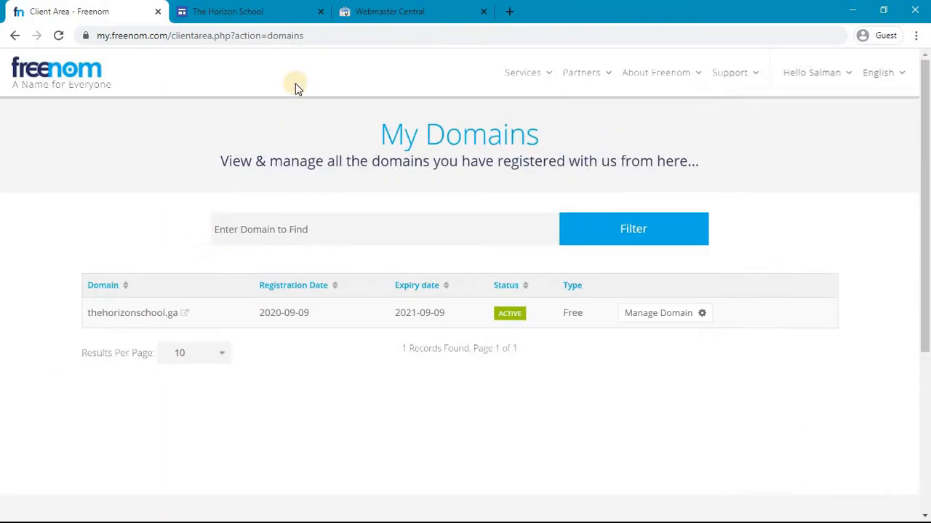
{"action": "left_click", "coordinate": [395, 11]}
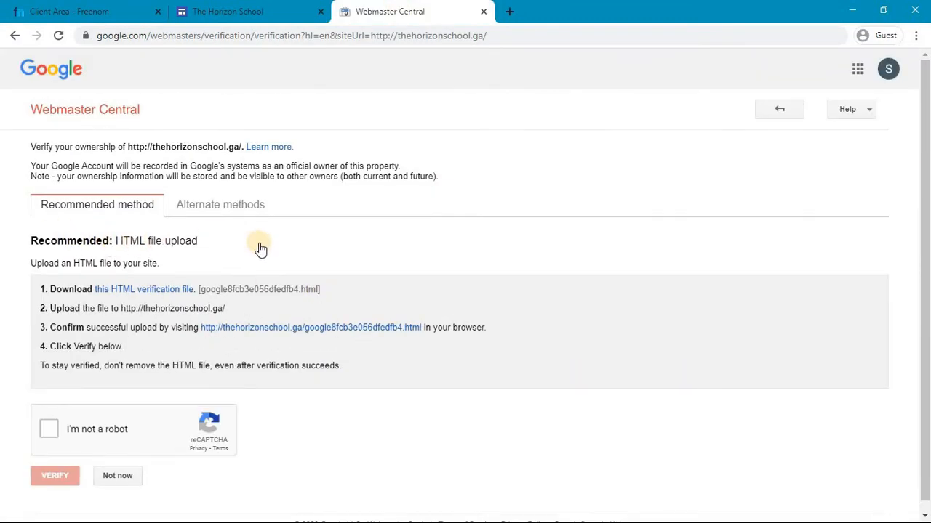
Choose Domain name provider among the alternate verification methods for thehorizonschool.ga.
{"action": "left_click", "coordinate": [217, 209]}
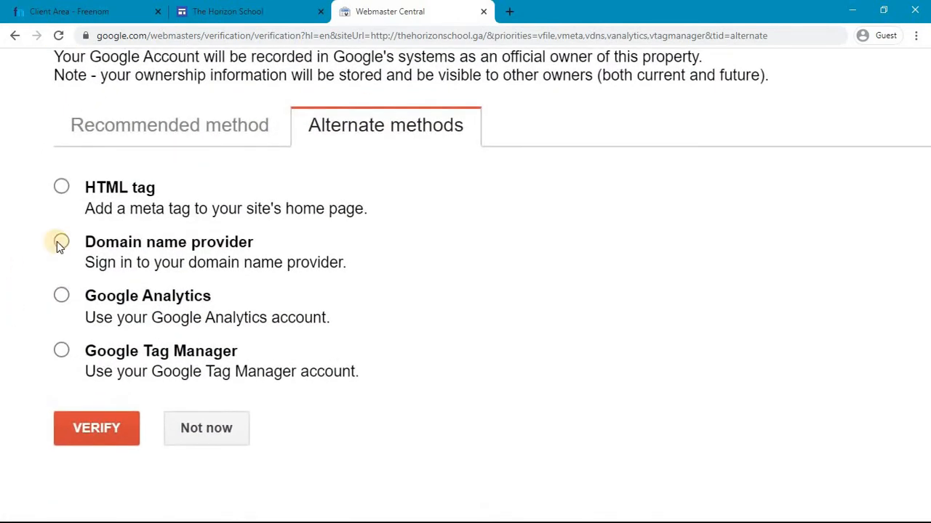
{"action": "left_click", "coordinate": [61, 243]}
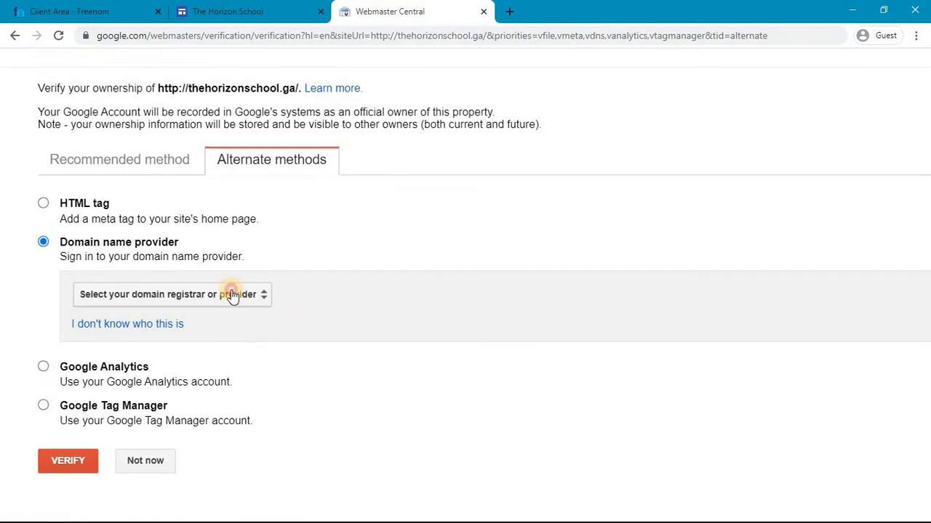
Choose Other as the domain registrar to get the DNS verification instructions for thehorizonschool.ga.
{"action": "left_click", "coordinate": [232, 293]}
{"action": "scroll", "coordinate": [267, 398], "scroll_direction": "down", "scroll_amount": 6}
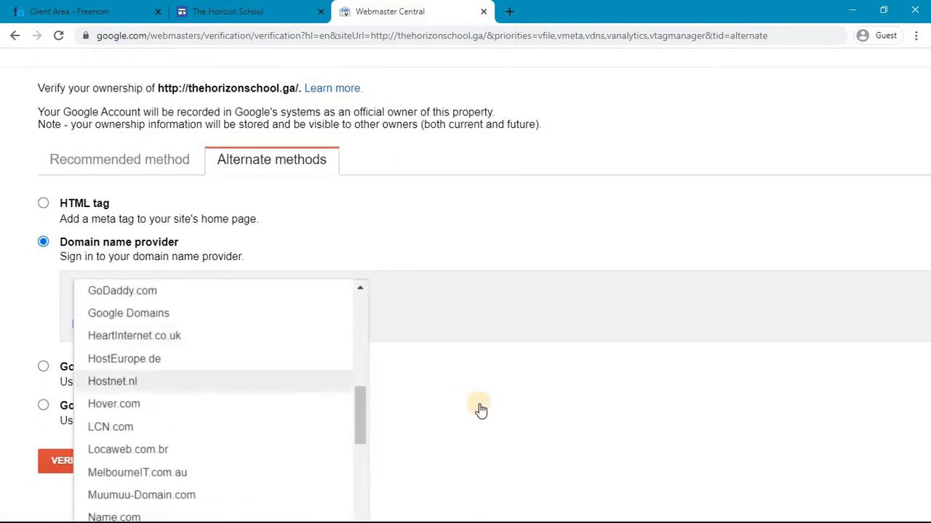
{"action": "scroll", "coordinate": [477, 409], "scroll_direction": "down", "scroll_amount": 1}
{"action": "scroll", "coordinate": [223, 461], "scroll_direction": "down", "scroll_amount": 5}
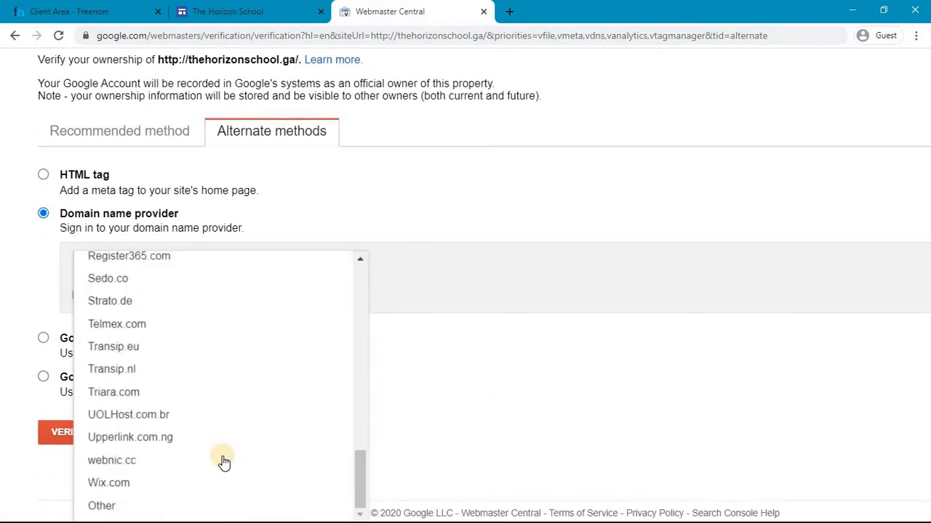
{"action": "left_click", "coordinate": [101, 507]}
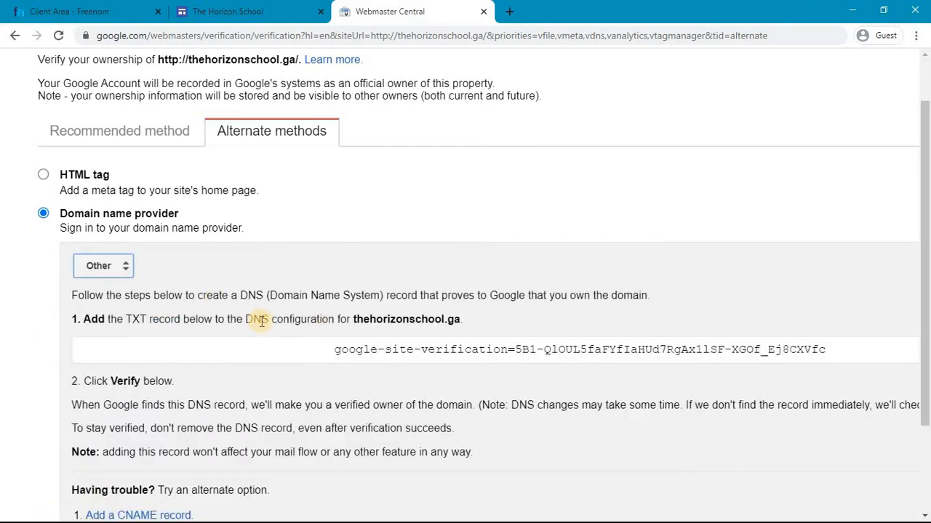
{"action": "scroll", "coordinate": [261, 321], "scroll_direction": "up", "scroll_amount": 3}
{"action": "scroll", "coordinate": [261, 321], "scroll_direction": "down", "scroll_amount": 3}
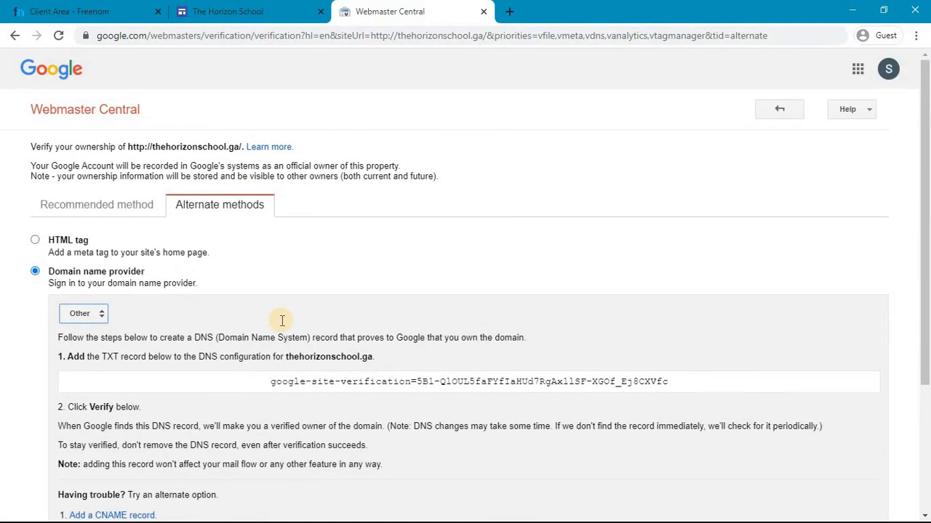
Select the complete google-site-verification TXT record given for thehorizonschool.ga.
{"action": "left_click_drag", "start_coordinate": [238, 385], "coordinate": [716, 379]}
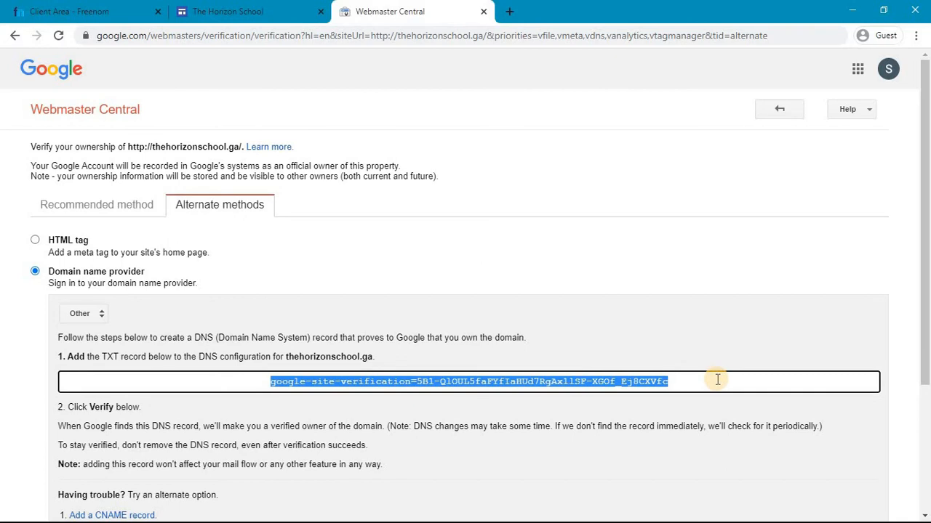
{"action": "left_click", "coordinate": [716, 379]}
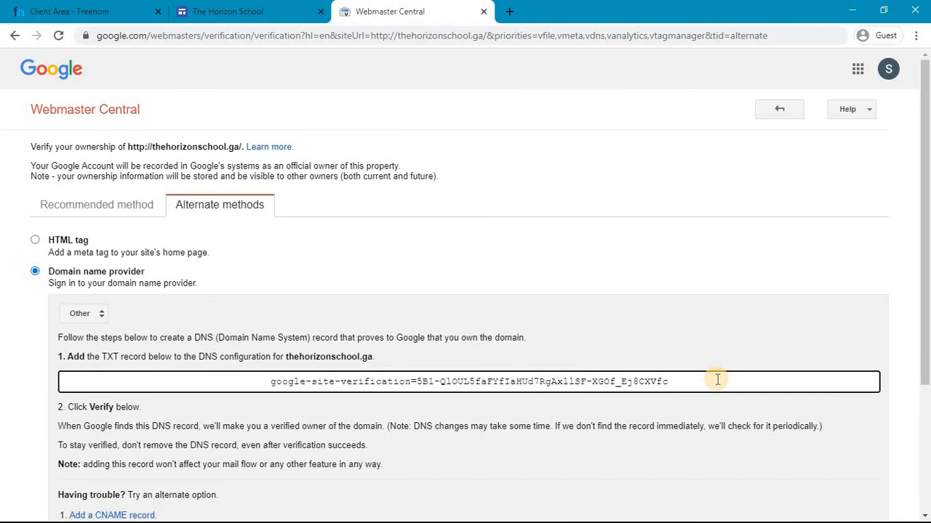
{"action": "left_click_drag", "start_coordinate": [717, 380], "coordinate": [640, 382]}
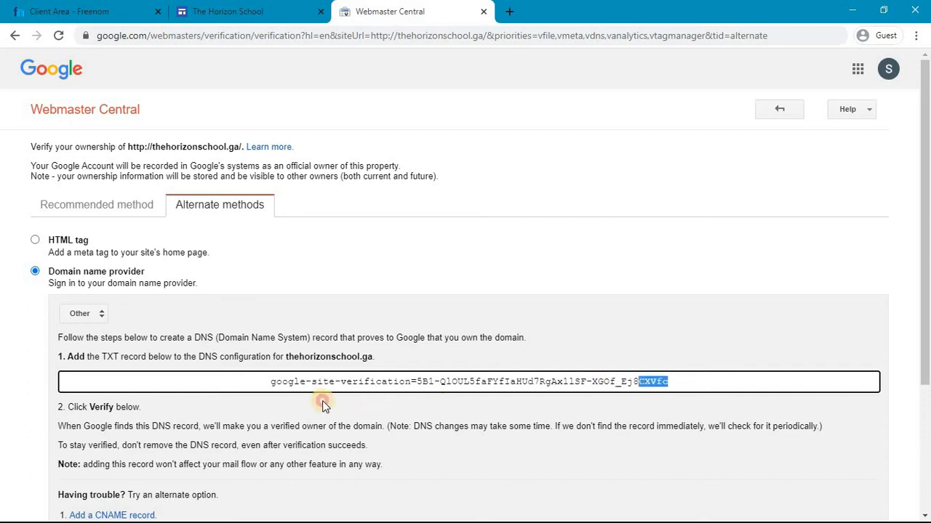
{"action": "left_click", "coordinate": [247, 386]}
{"action": "double_click", "coordinate": [244, 384]}
{"action": "left_click", "coordinate": [245, 384]}
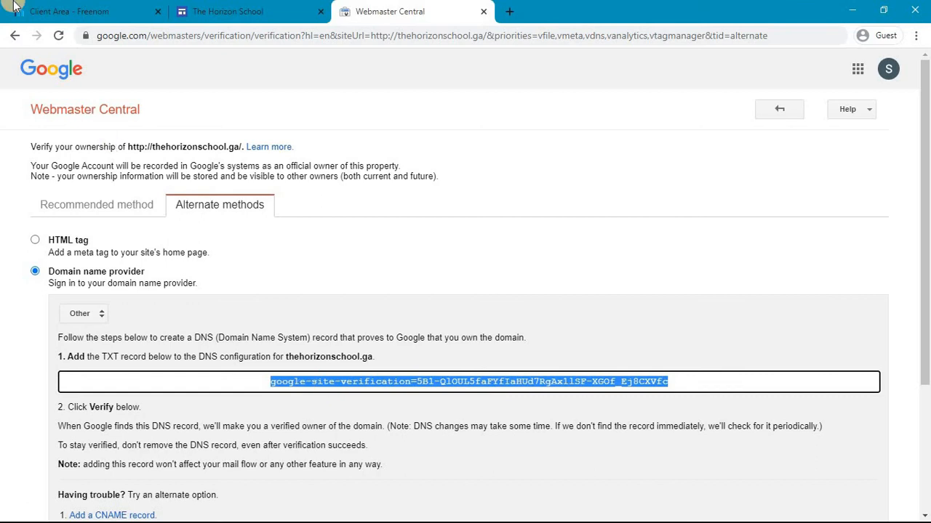
Switch to Freenom and open the DNS management page of thehorizonschool.ga from the domain list.
{"action": "left_click", "coordinate": [69, 11]}
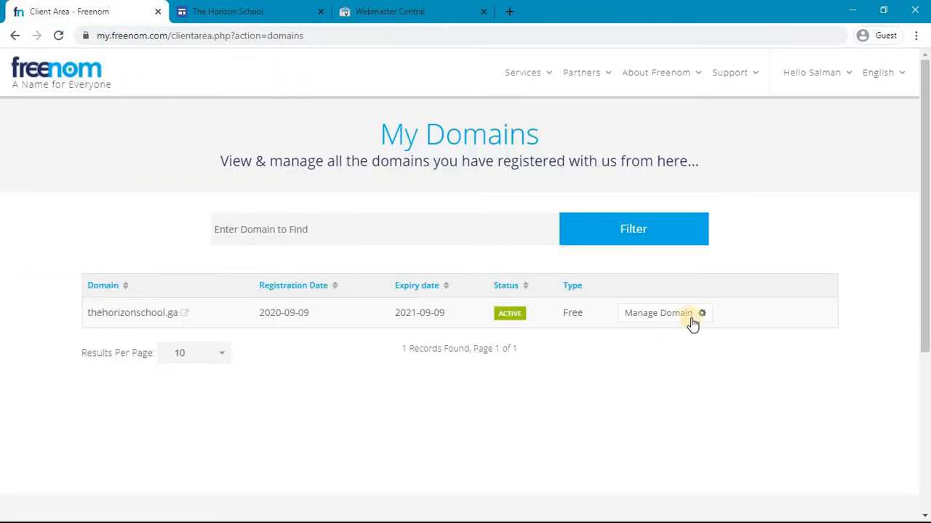
{"action": "scroll", "coordinate": [725, 320], "scroll_direction": "up", "scroll_amount": 4}
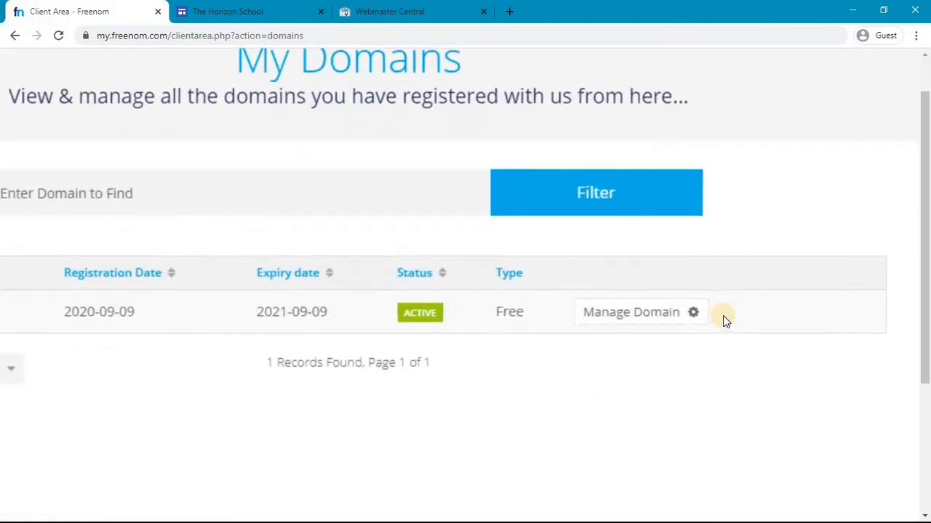
{"action": "scroll", "coordinate": [524, 307], "scroll_direction": "down", "scroll_amount": 4}
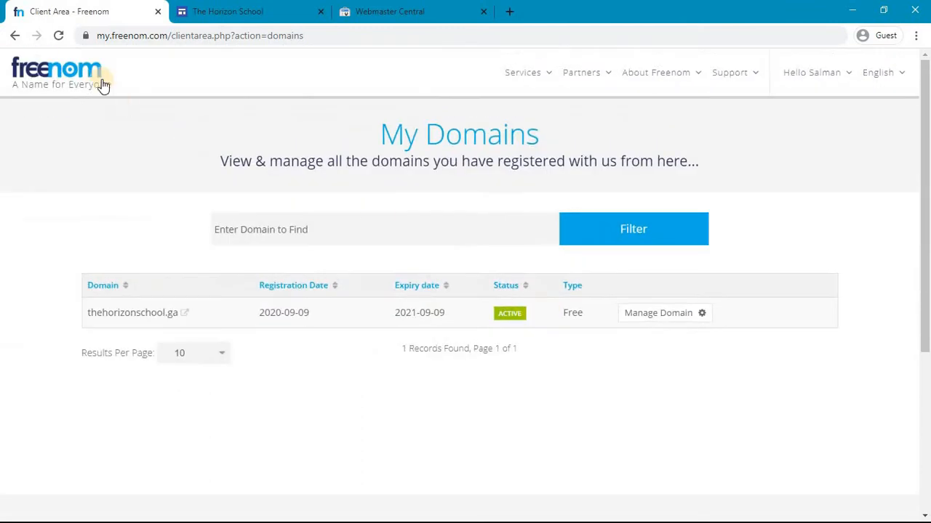
{"action": "left_click", "coordinate": [546, 74]}
{"action": "left_click", "coordinate": [801, 181]}
{"action": "scroll", "coordinate": [747, 367], "scroll_direction": "up", "scroll_amount": 5}
{"action": "left_click", "coordinate": [522, 190]}
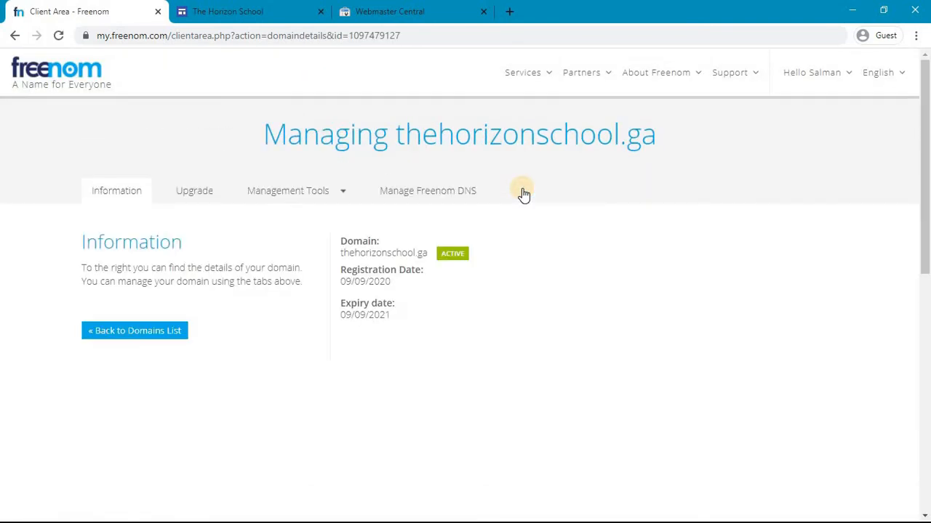
{"action": "scroll", "coordinate": [420, 193], "scroll_direction": "up", "scroll_amount": 5}
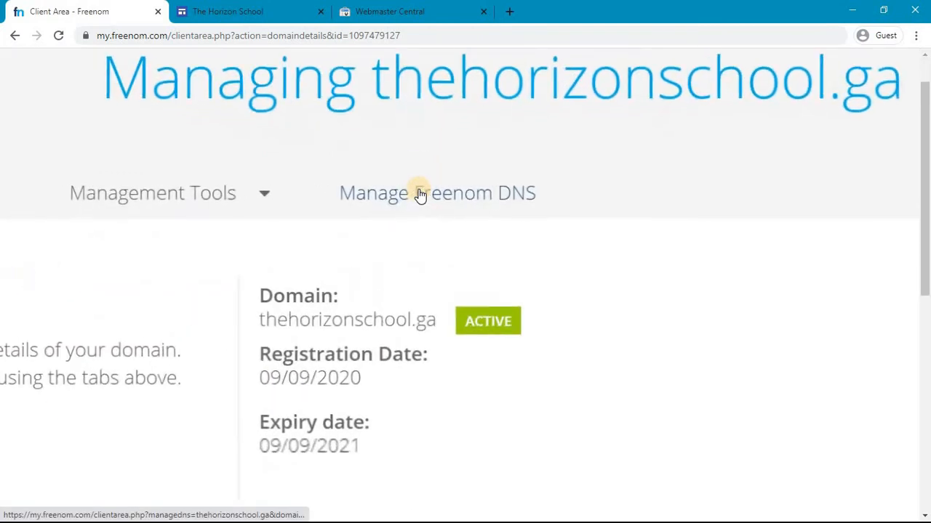
{"action": "left_click", "coordinate": [437, 190]}
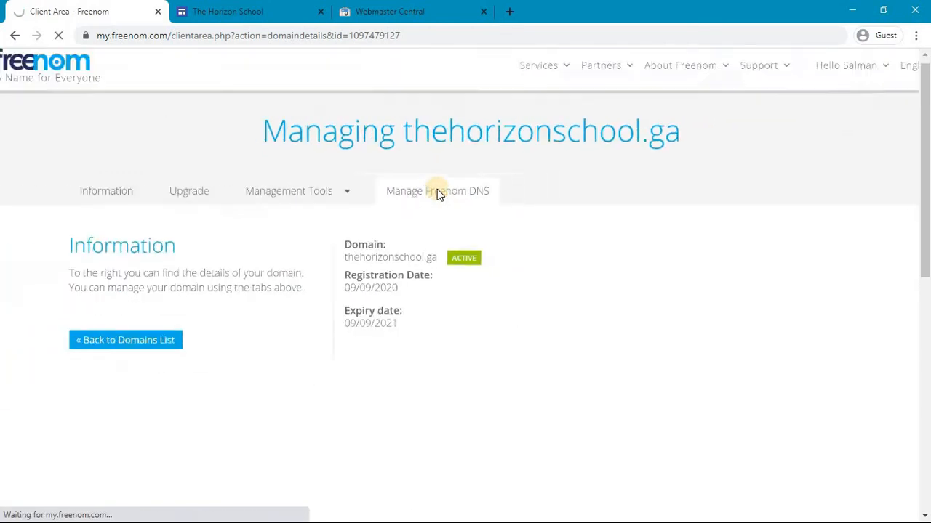
Check in Webmaster Central which type of DNS record has to be added for the domain.
{"action": "left_click", "coordinate": [389, 9]}
{"action": "scroll", "coordinate": [260, 348], "scroll_direction": "down", "scroll_amount": 2}
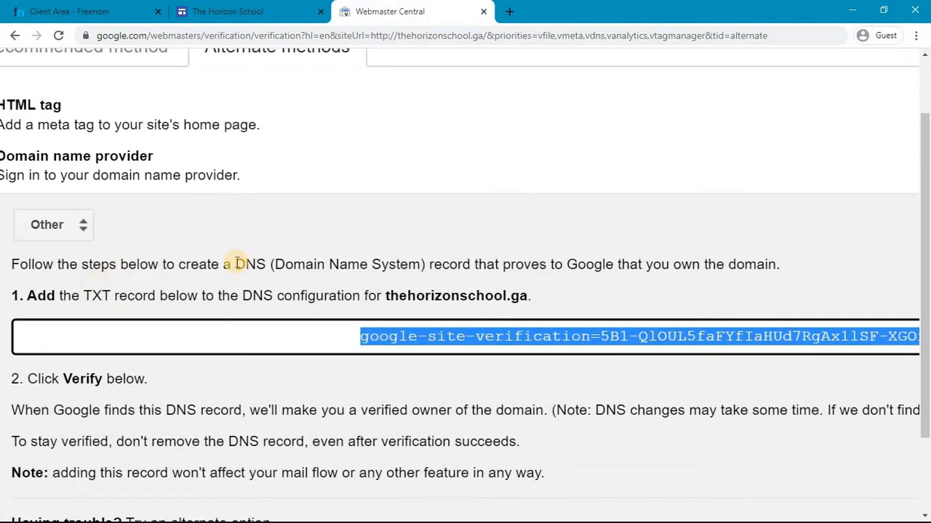
{"action": "left_click_drag", "start_coordinate": [237, 262], "coordinate": [472, 261]}
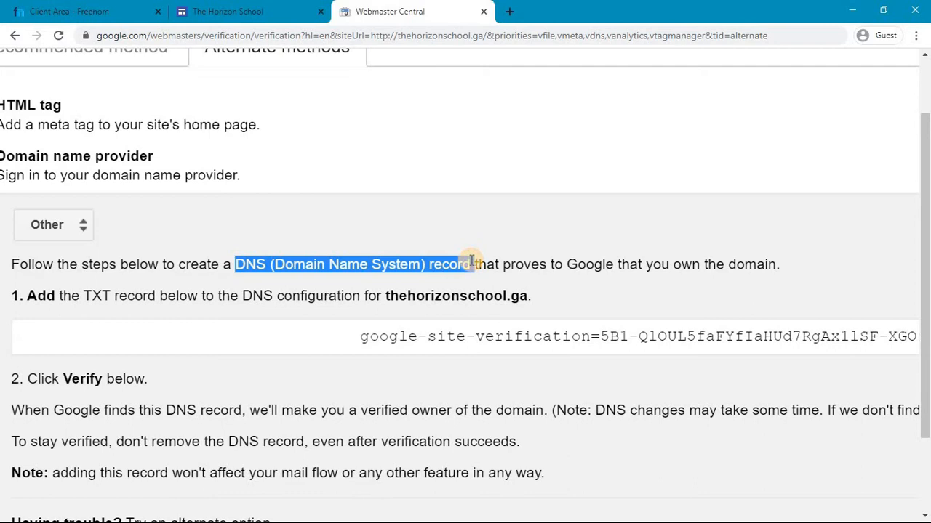
{"action": "left_click_drag", "start_coordinate": [84, 295], "coordinate": [109, 295]}
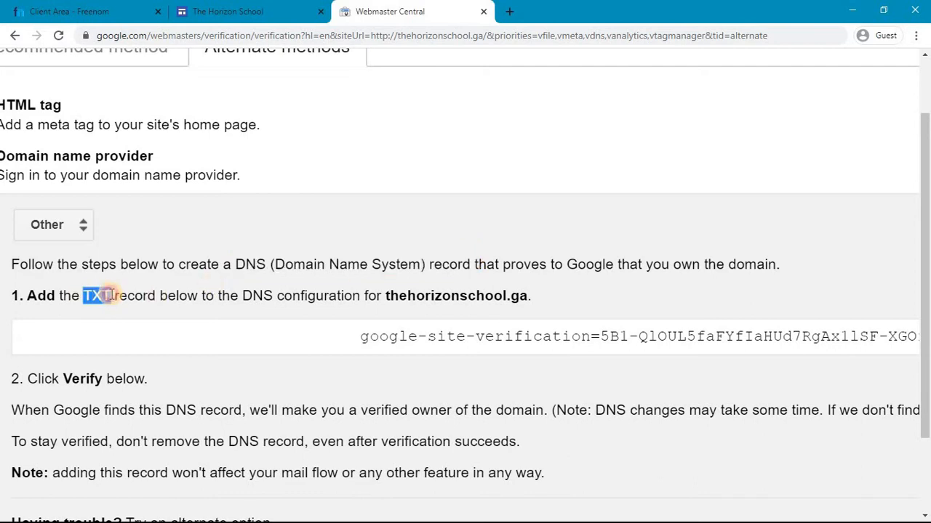
Return to Freenom's DNS management and set the new record's type to TXT.
{"action": "left_click", "coordinate": [36, 11]}
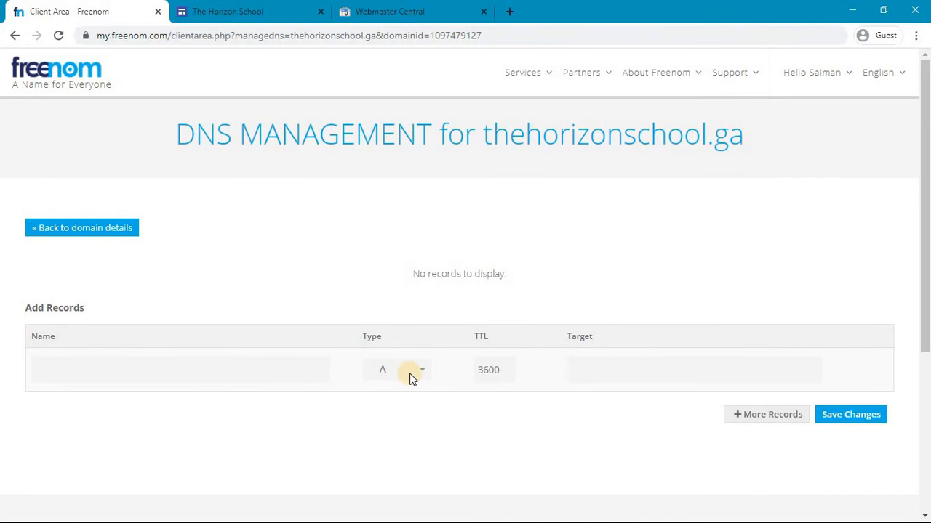
{"action": "left_click", "coordinate": [411, 374]}
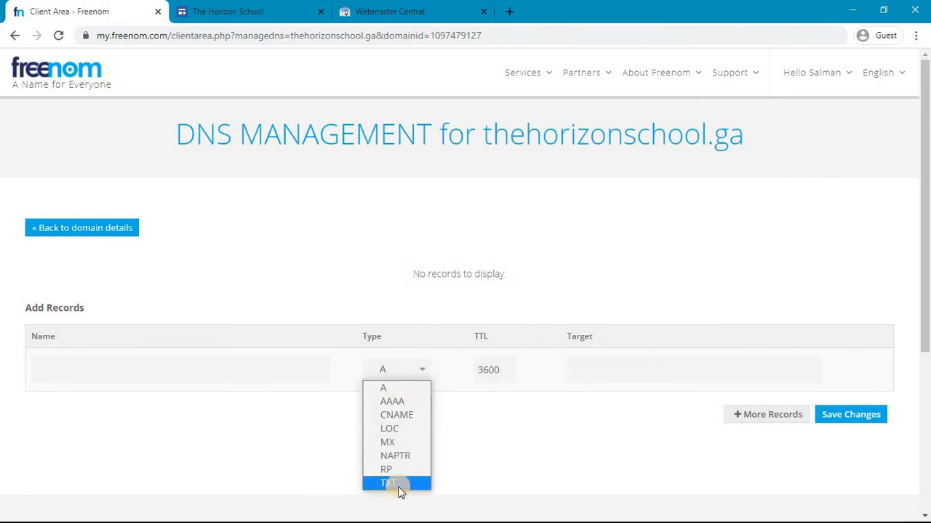
{"action": "scroll", "coordinate": [478, 470], "scroll_direction": "up", "scroll_amount": 3}
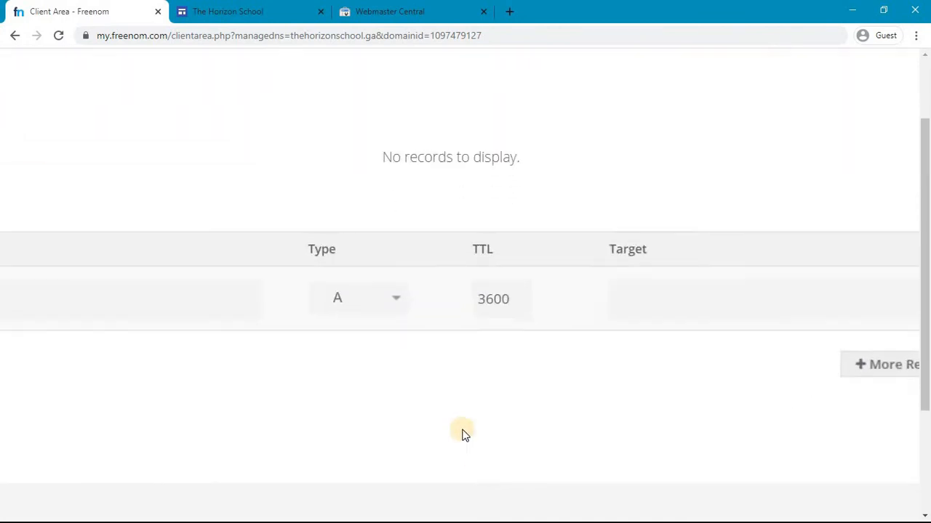
{"action": "left_click", "coordinate": [377, 302]}
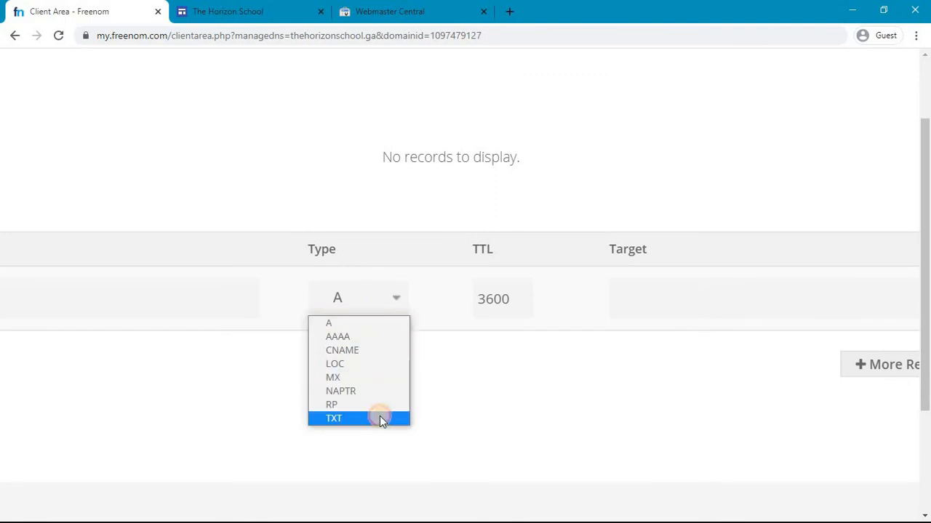
{"action": "left_click", "coordinate": [380, 418]}
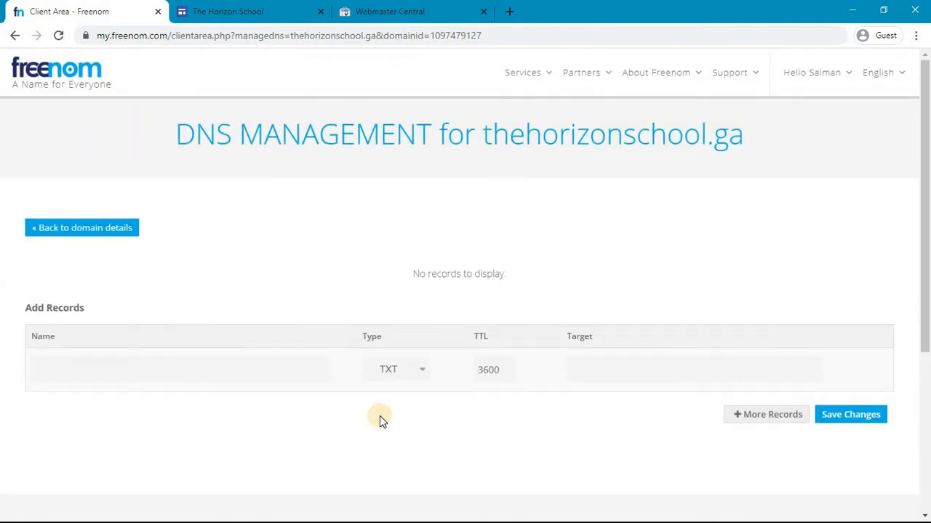
Copy the google-site-verification record from Webmaster Central and paste it as the target of the Freenom TXT record.
{"action": "left_click", "coordinate": [360, 10]}
{"action": "left_click_drag", "start_coordinate": [267, 313], "coordinate": [694, 304]}
{"action": "right_click", "coordinate": [620, 305]}
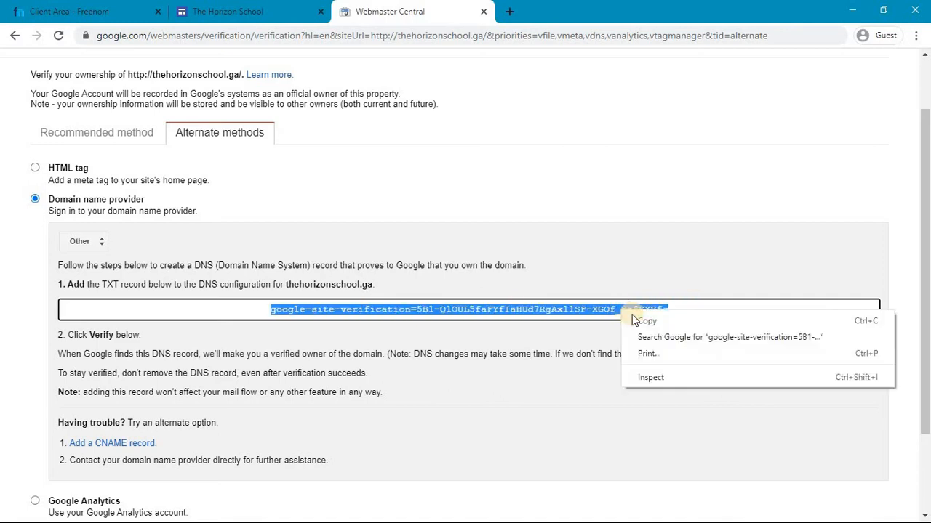
{"action": "left_click", "coordinate": [630, 315]}
{"action": "left_click", "coordinate": [5, 8]}
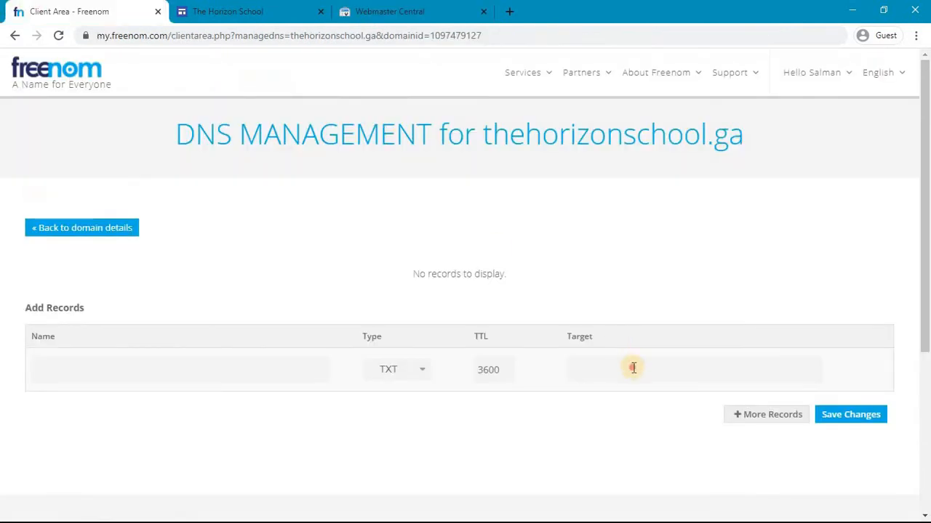
{"action": "left_click", "coordinate": [633, 368]}
{"action": "right_click", "coordinate": [633, 368]}
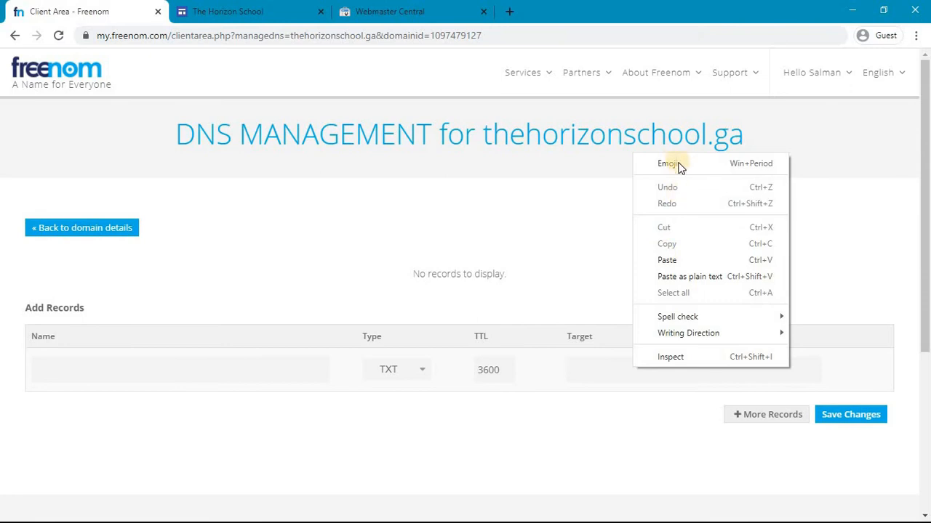
{"action": "left_click", "coordinate": [687, 261]}
Compare the pasted target value with the verification record in Webmaster Central and return to Freenom.
{"action": "left_click", "coordinate": [672, 356]}
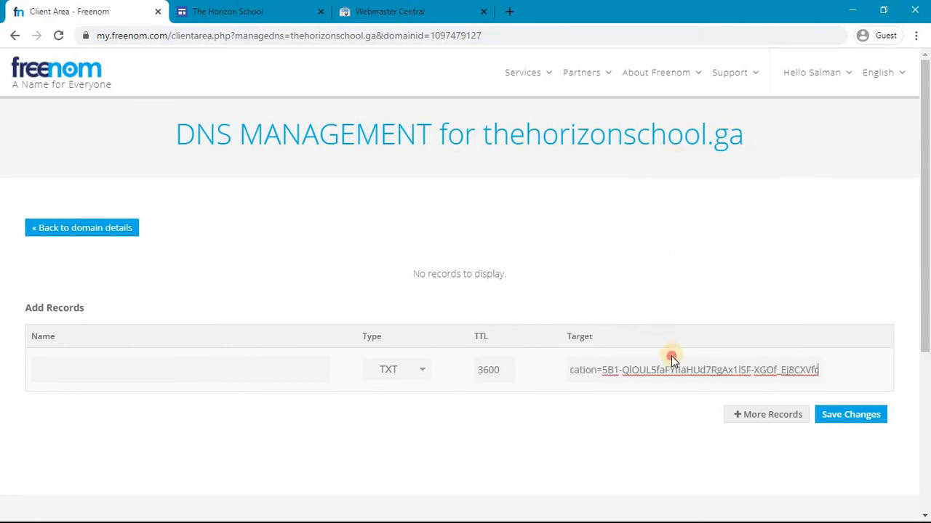
{"action": "left_click", "coordinate": [587, 364]}
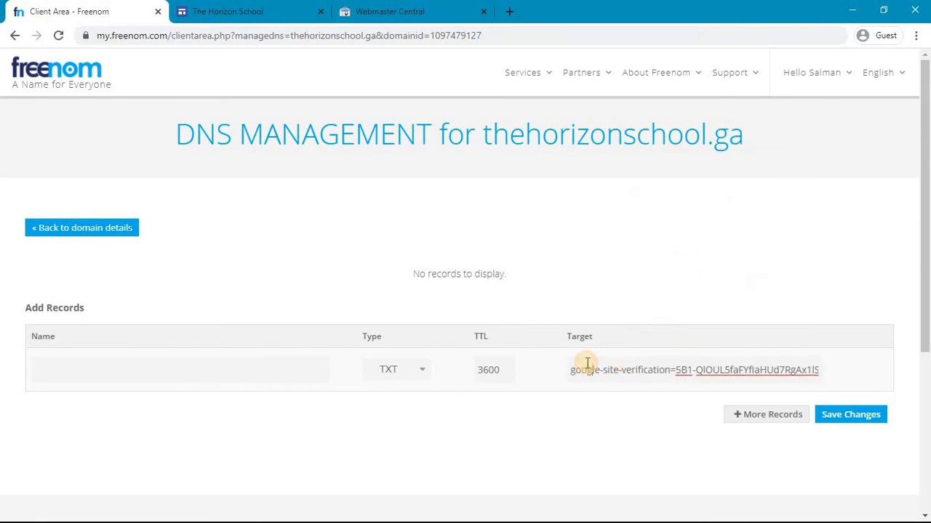
{"action": "key", "text": "Right"}
{"action": "key", "text": "Right"}
{"action": "key", "text": "Right"}
{"action": "key", "text": "Right"}
{"action": "key", "text": "Right"}
{"action": "key", "text": "Right"}
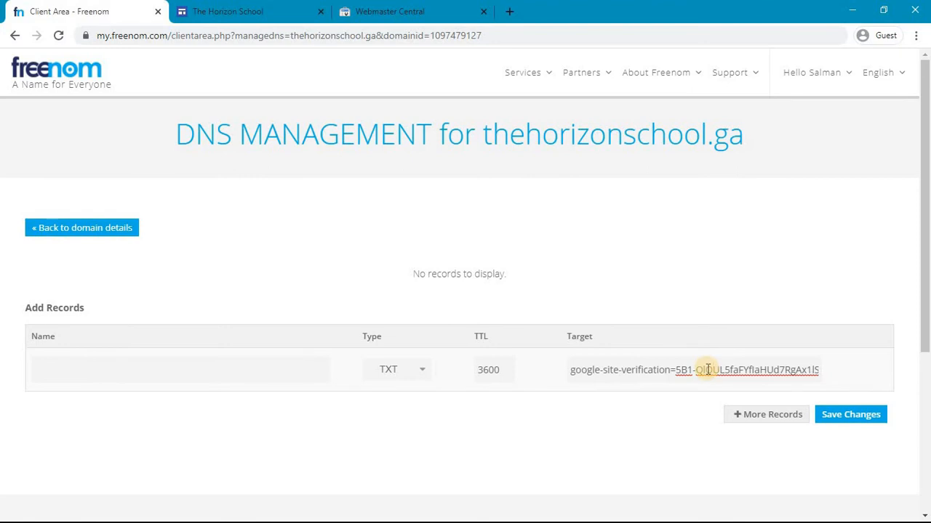
{"action": "left_click", "coordinate": [382, 11]}
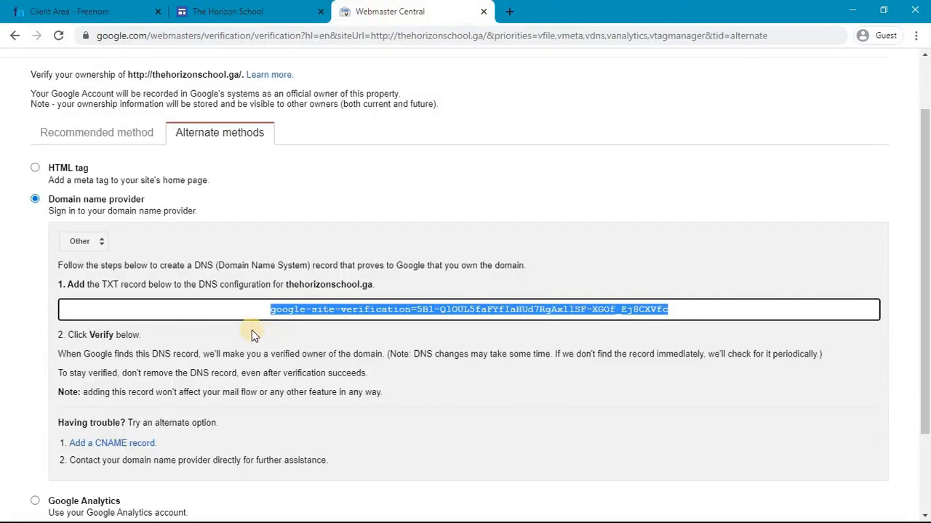
{"action": "left_click", "coordinate": [696, 309]}
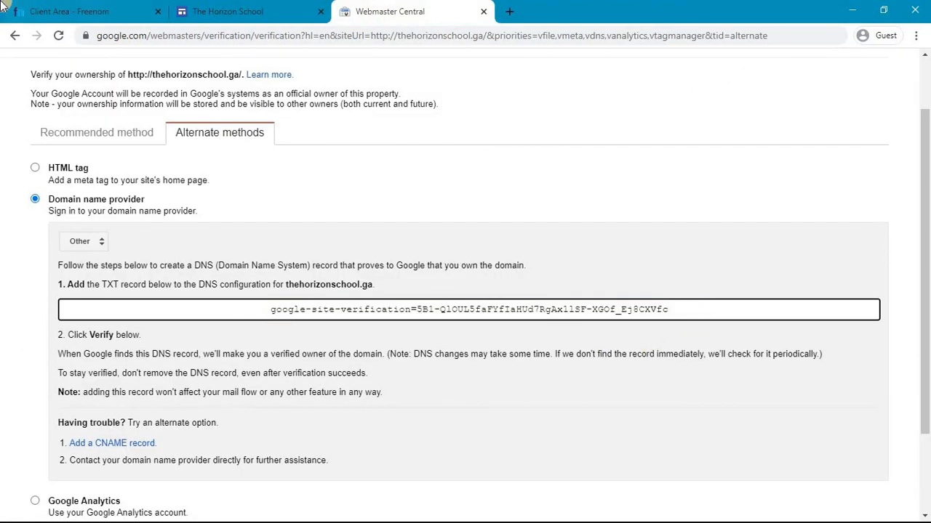
{"action": "left_click", "coordinate": [73, 11]}
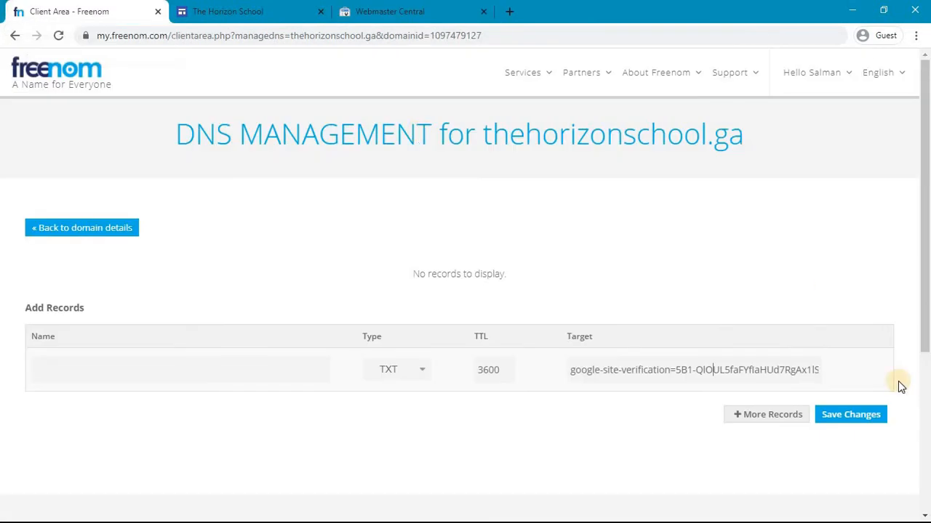
Save the new TXT record for thehorizonschool.ga and review the resulting record list.
{"action": "left_click", "coordinate": [852, 420]}
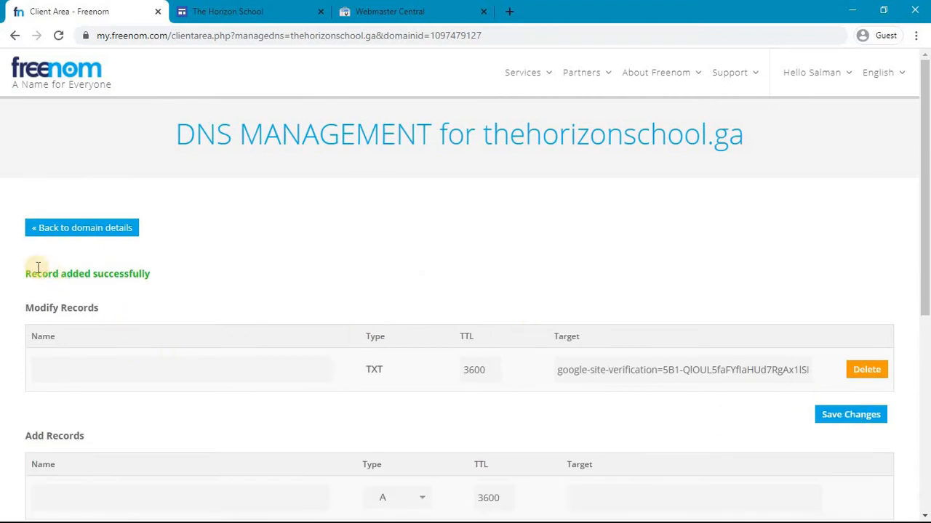
{"action": "scroll", "coordinate": [204, 336], "scroll_direction": "down", "scroll_amount": 3}
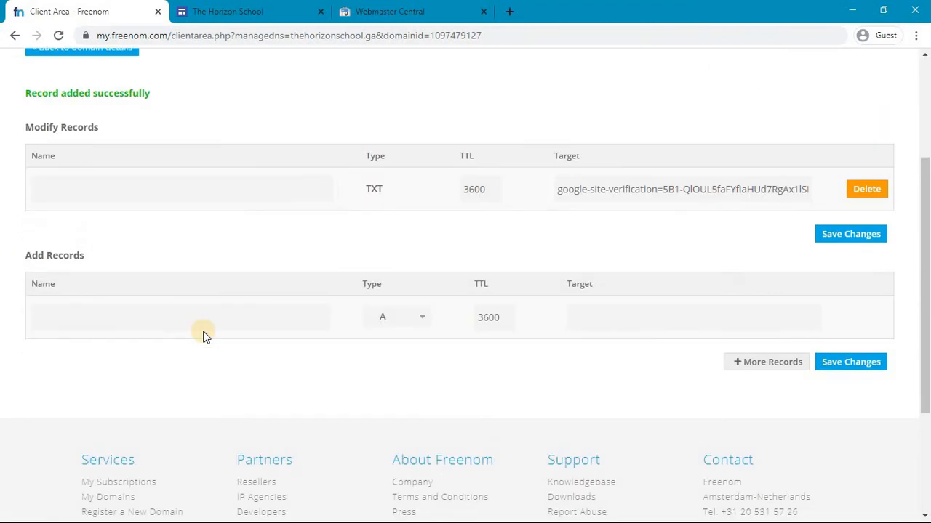
{"action": "scroll", "coordinate": [287, 139], "scroll_direction": "up", "scroll_amount": 2}
Return to Webmaster Central and review the TXT record instructions, the Verify step and the note on DNS change delays.
{"action": "left_click", "coordinate": [405, 9]}
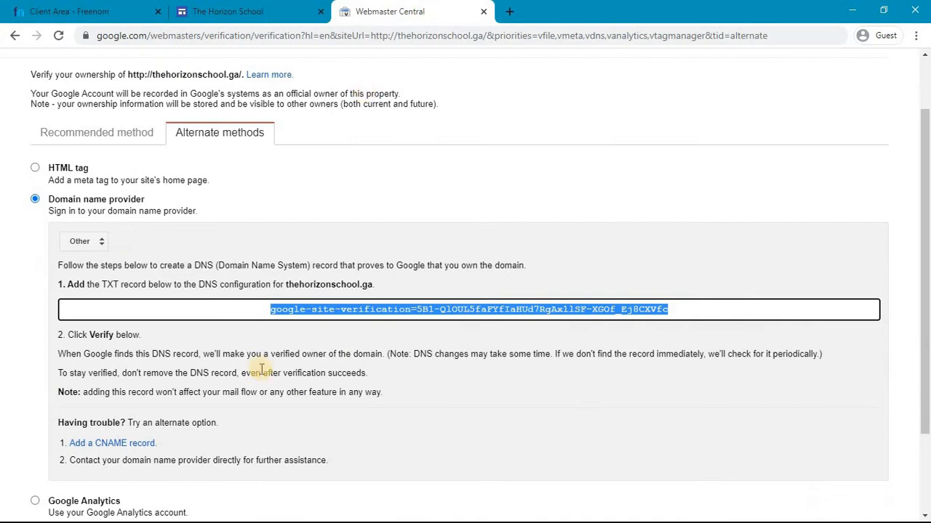
{"action": "scroll", "coordinate": [261, 371], "scroll_direction": "down", "scroll_amount": 1}
{"action": "left_click_drag", "start_coordinate": [57, 241], "coordinate": [129, 240]}
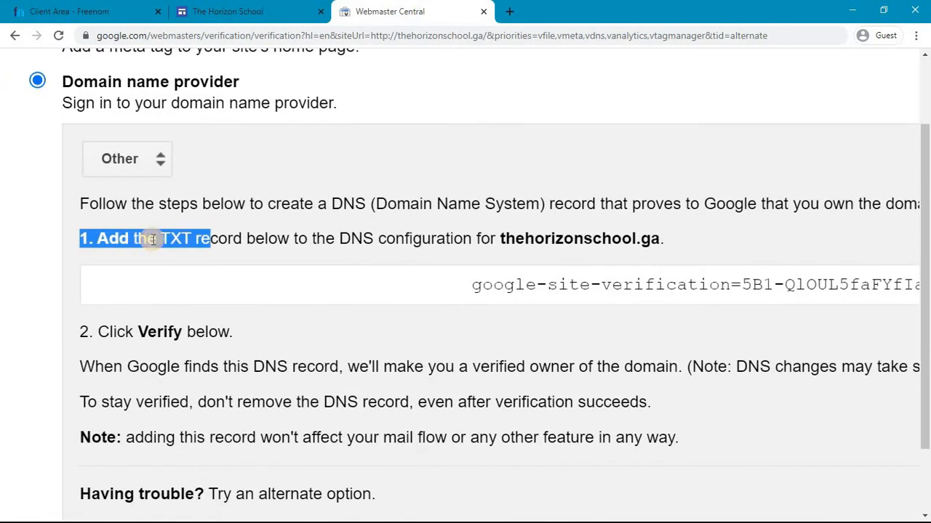
{"action": "left_click", "coordinate": [153, 240]}
{"action": "scroll", "coordinate": [151, 239], "scroll_direction": "down", "scroll_amount": 2}
{"action": "left_click_drag", "start_coordinate": [85, 245], "coordinate": [216, 243]}
{"action": "left_click", "coordinate": [216, 242]}
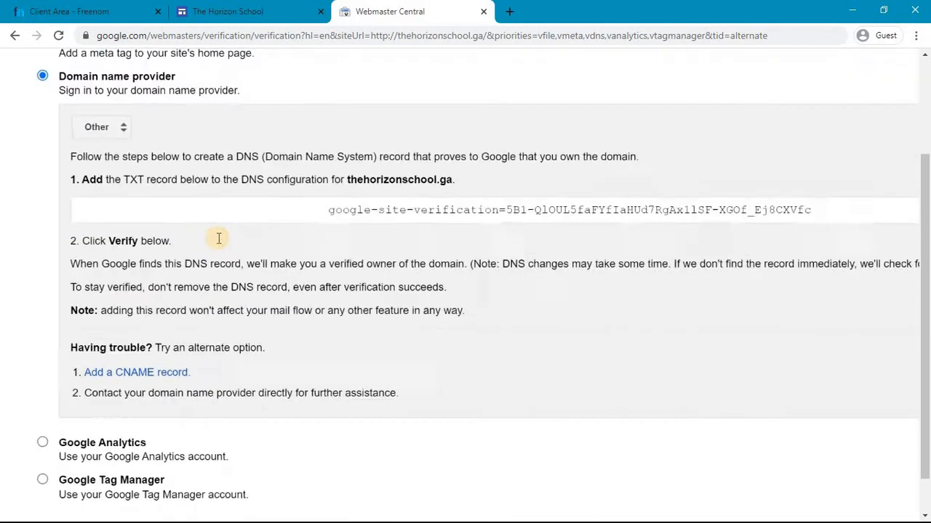
{"action": "scroll", "coordinate": [218, 238], "scroll_direction": "down", "scroll_amount": 1}
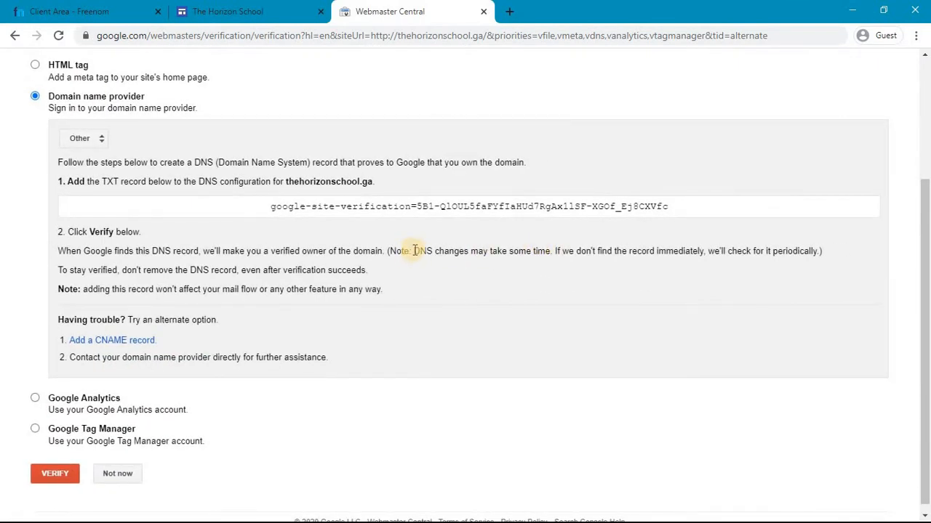
{"action": "left_click_drag", "start_coordinate": [414, 251], "coordinate": [552, 252]}
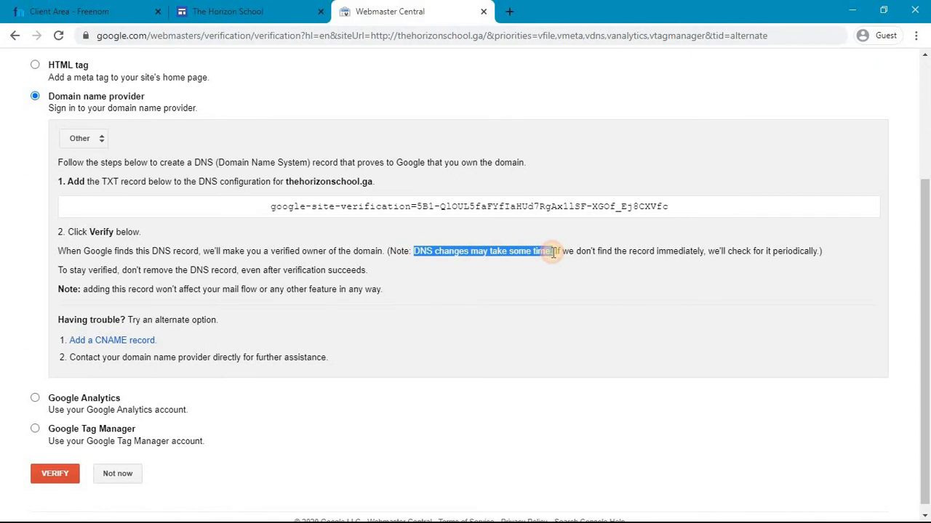
{"action": "left_click", "coordinate": [553, 253]}
Check the saved TXT record in Freenom and return to the domain verification page in Webmaster Central.
{"action": "left_click", "coordinate": [29, 12]}
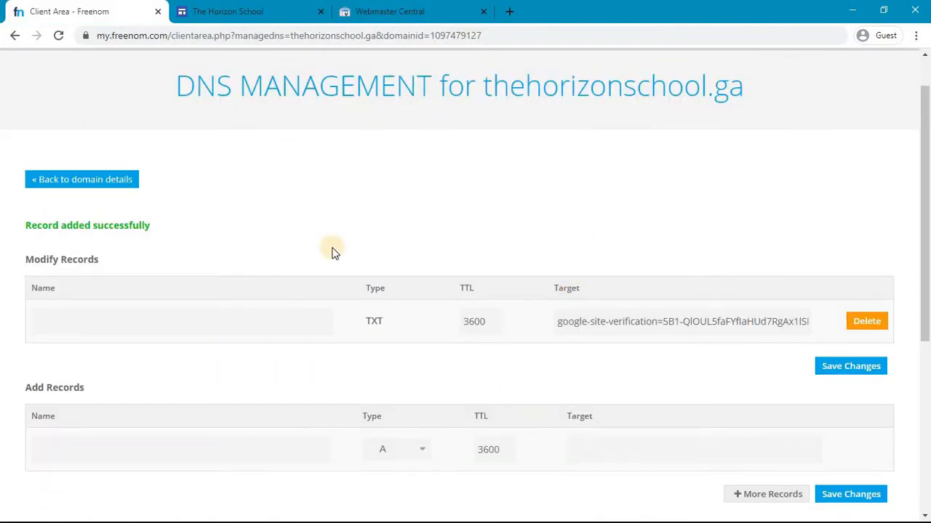
{"action": "left_click", "coordinate": [392, 10]}
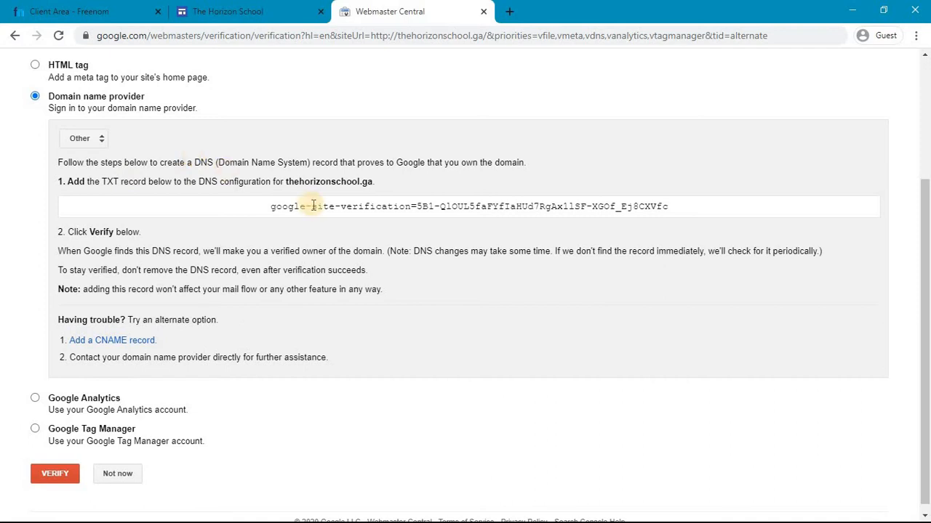
{"action": "scroll", "coordinate": [313, 206], "scroll_direction": "up", "scroll_amount": 1}
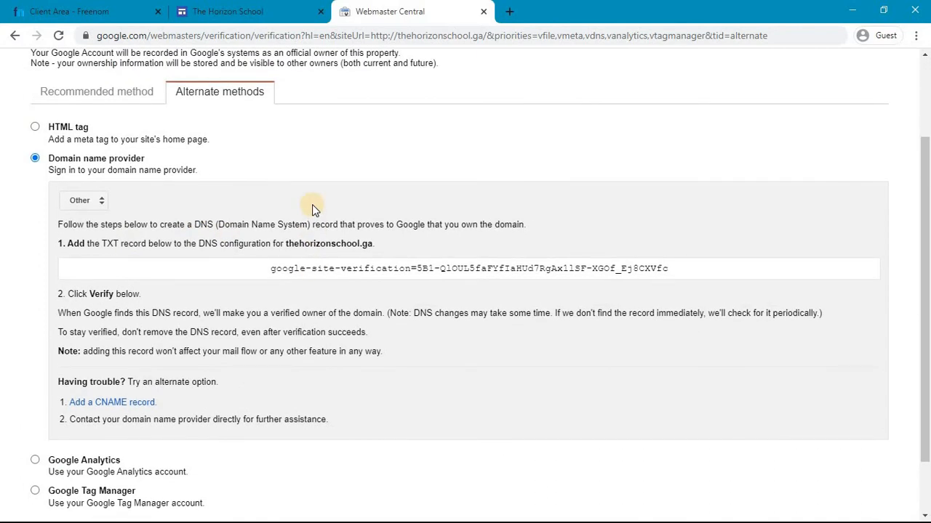
{"action": "scroll", "coordinate": [312, 209], "scroll_direction": "up", "scroll_amount": 2}
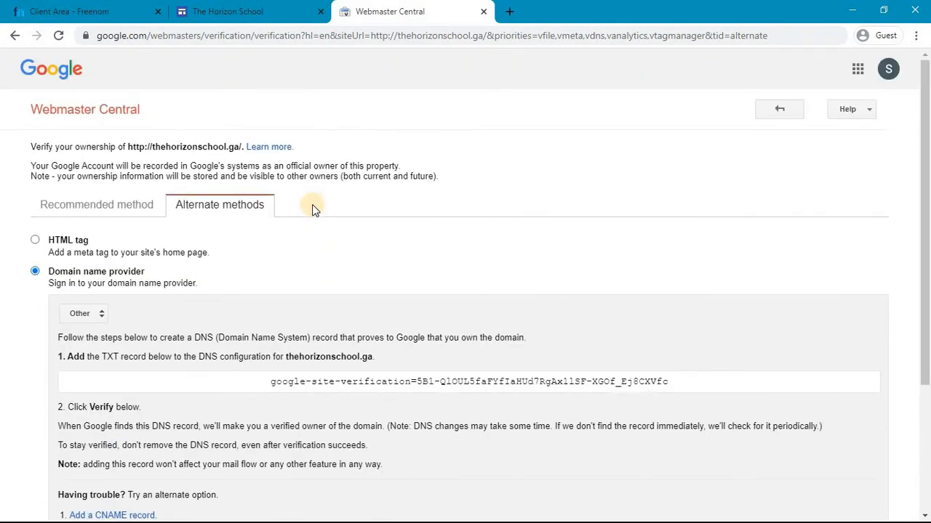
{"action": "scroll", "coordinate": [312, 209], "scroll_direction": "down", "scroll_amount": 3}
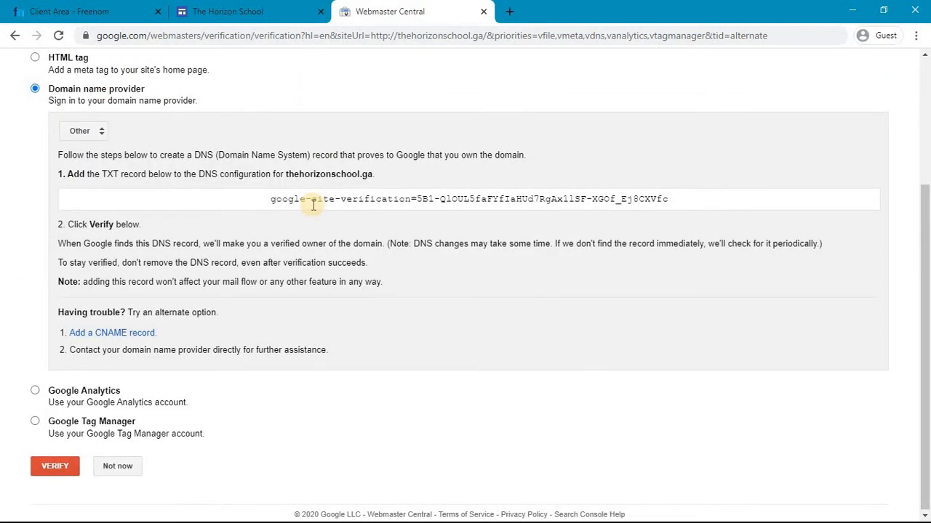
{"action": "scroll", "coordinate": [313, 205], "scroll_direction": "up", "scroll_amount": 3}
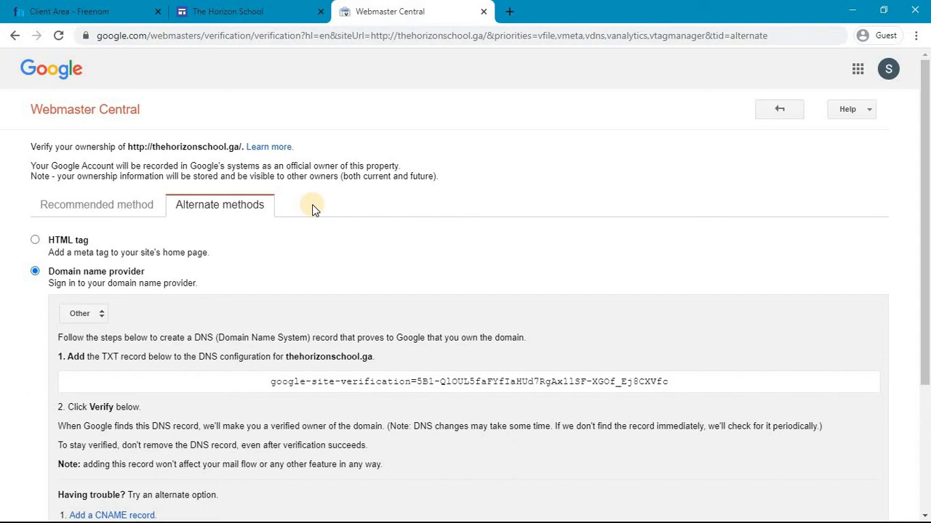
{"action": "key", "text": "alt+Tab"}
{"action": "key", "text": "alt+Tab"}
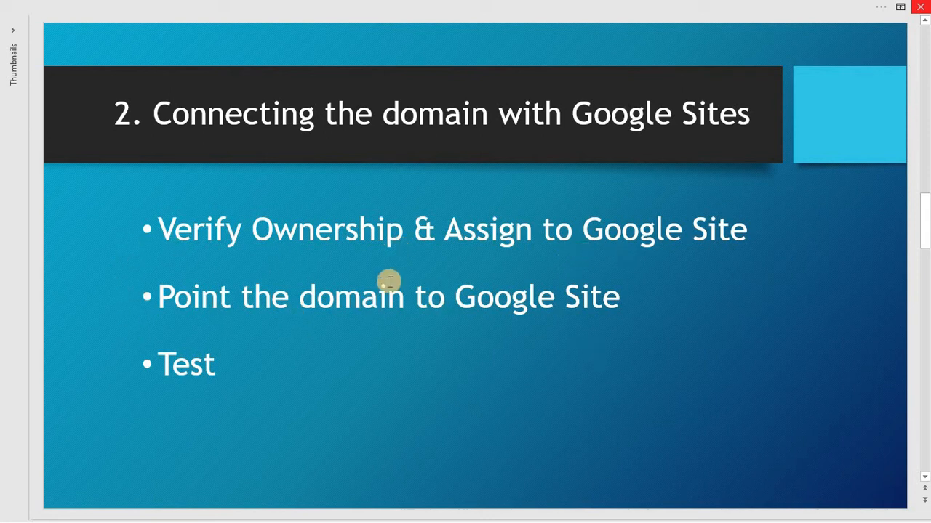
{"action": "key", "text": "alt+Tab"}
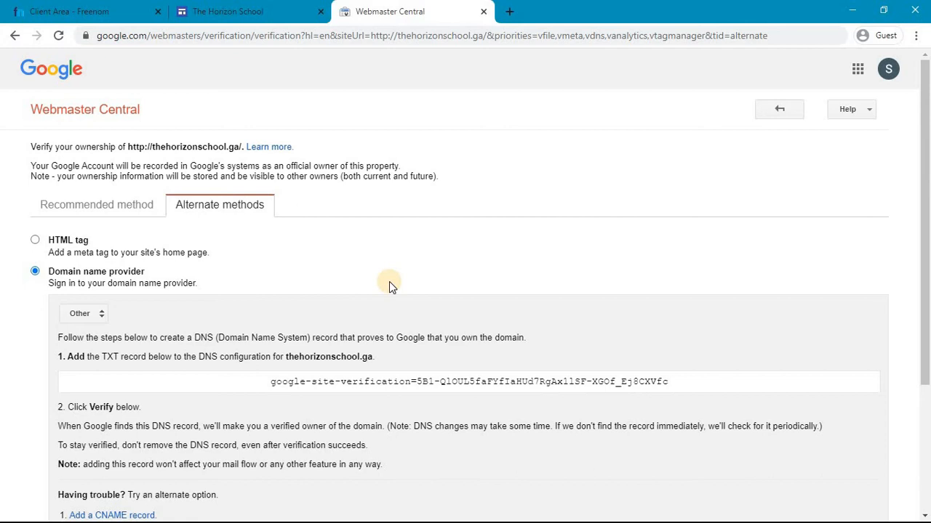
{"action": "key", "text": "alt+Tab"}
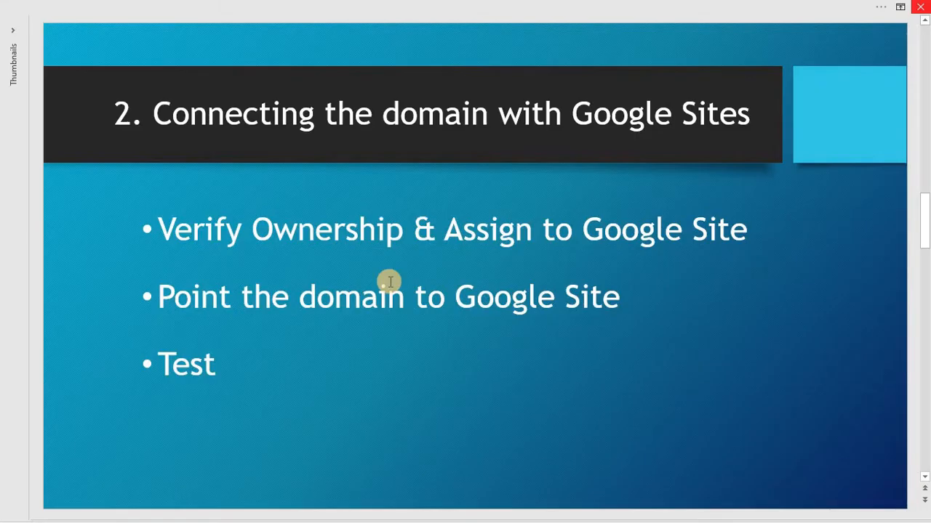
{"action": "key", "text": "alt+Tab"}
{"action": "key", "text": "alt+Tab"}
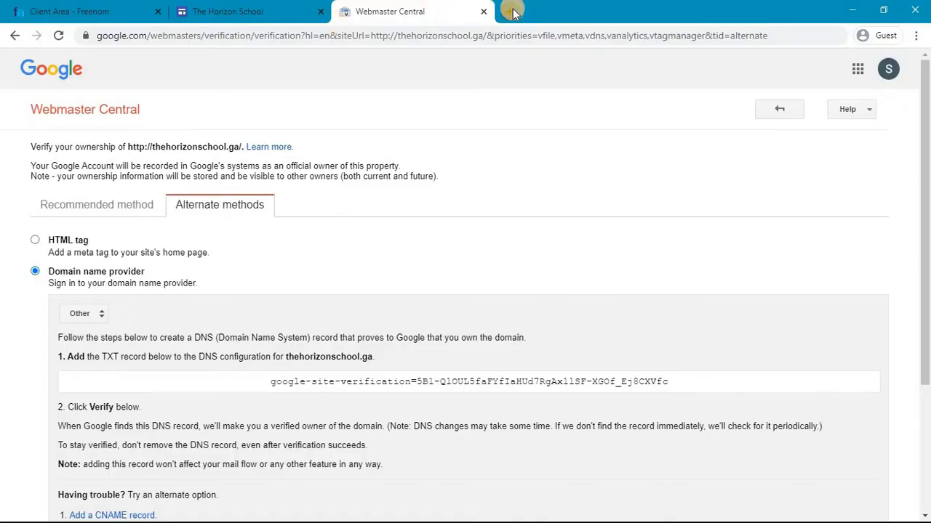
Search for "time now" in a new browser tab, refresh the result after waiting, and close the tab.
{"action": "left_click", "coordinate": [512, 13]}
{"action": "type", "text": "time now"}
{"action": "key", "text": "Return"}
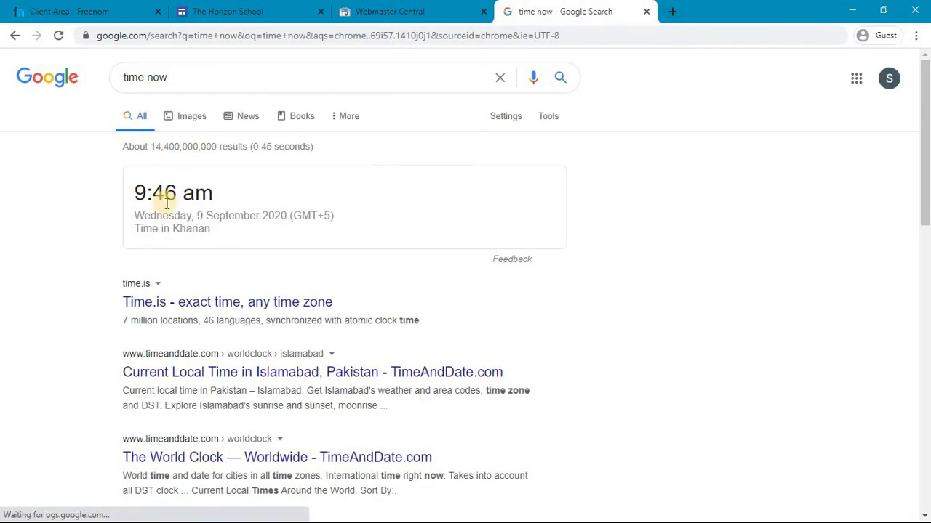
{"action": "left_click", "coordinate": [58, 34]}
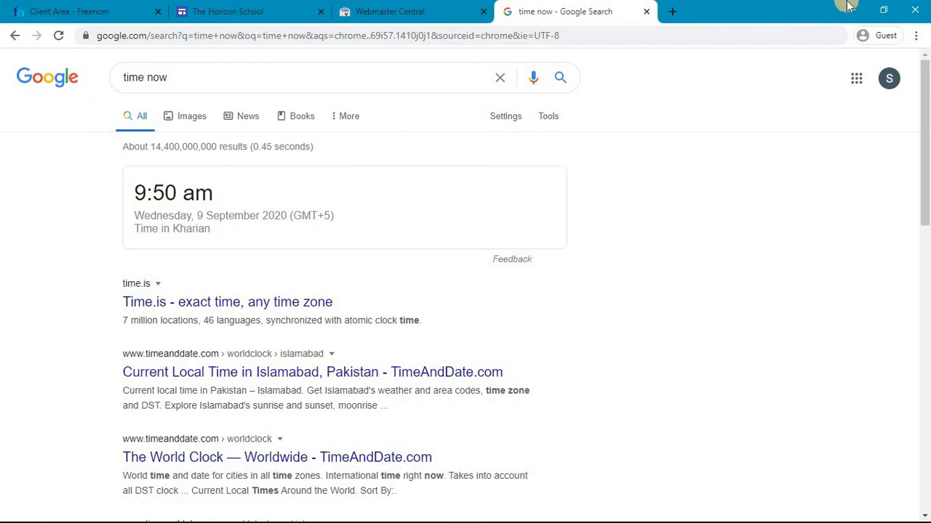
{"action": "left_click", "coordinate": [647, 12]}
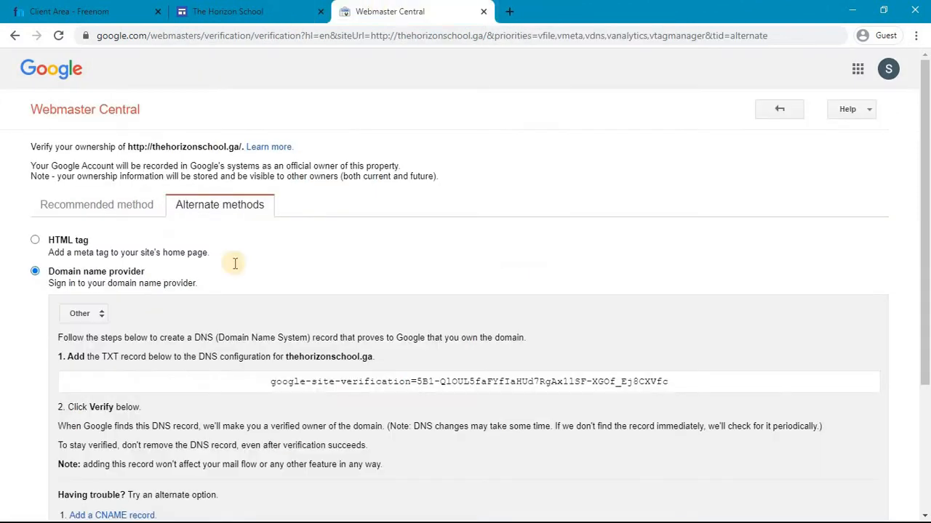
Verify ownership of thehorizonschool.ga using the Domain name provider method.
{"action": "scroll", "coordinate": [235, 263], "scroll_direction": "down", "scroll_amount": 3}
{"action": "left_click", "coordinate": [42, 468]}
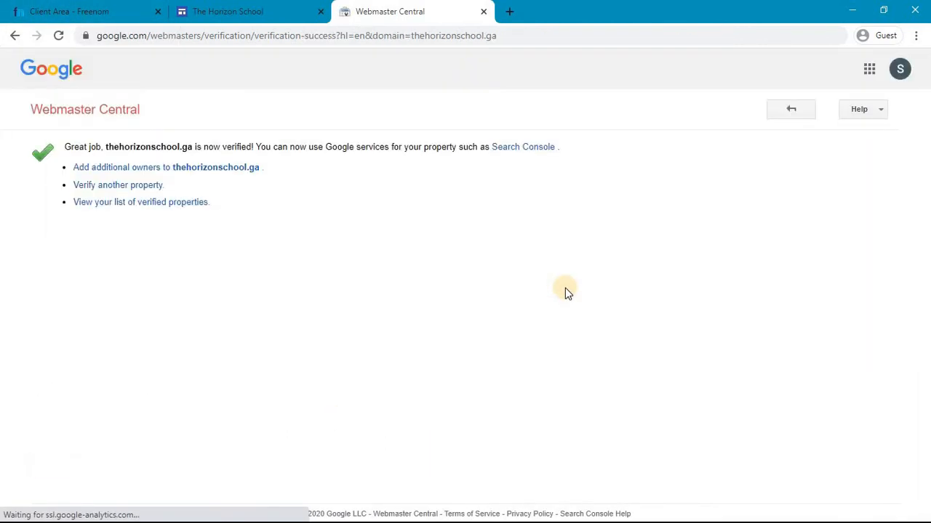
{"action": "scroll", "coordinate": [0, 173], "scroll_direction": "up", "scroll_amount": 3}
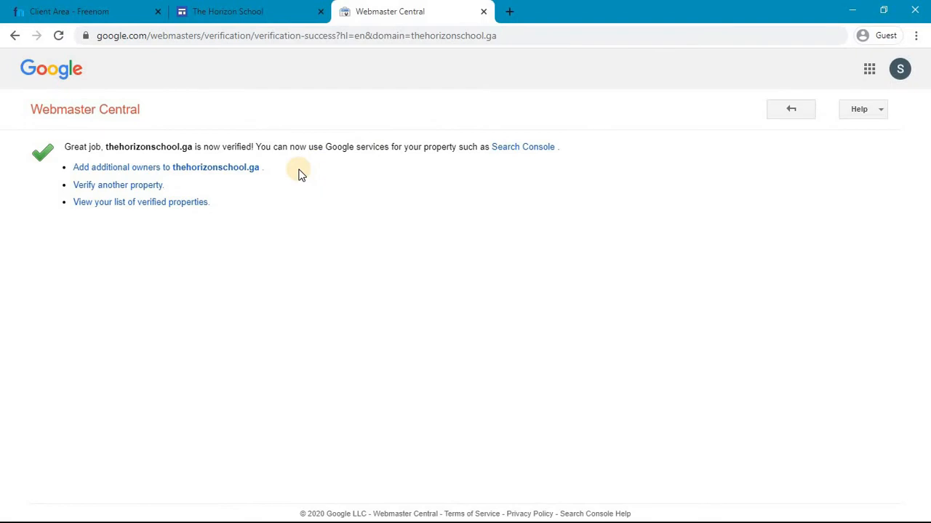
Review the ownership and assignment item on the PowerPoint outline slide and return to Webmaster Central.
{"action": "key", "text": "alt+Tab"}
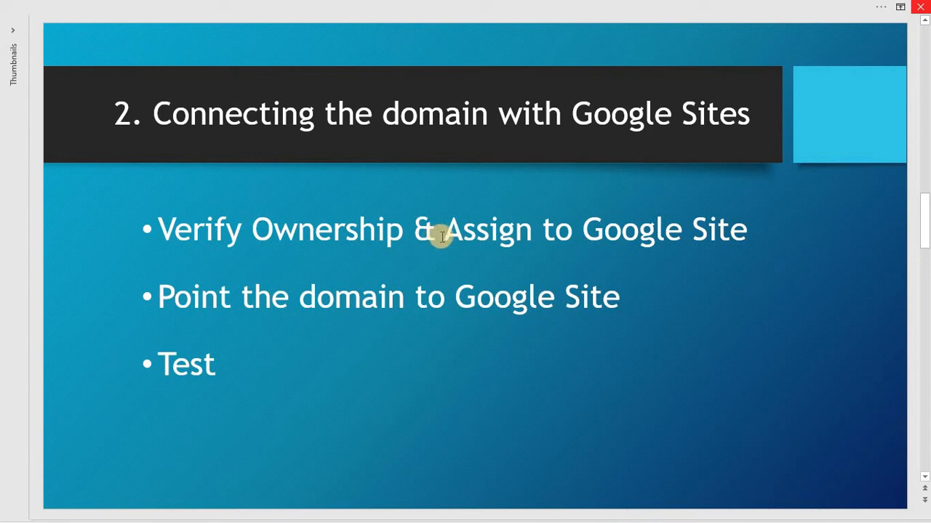
{"action": "left_click_drag", "start_coordinate": [442, 237], "coordinate": [598, 229]}
{"action": "left_click", "coordinate": [599, 228]}
{"action": "key", "text": "alt+Tab"}
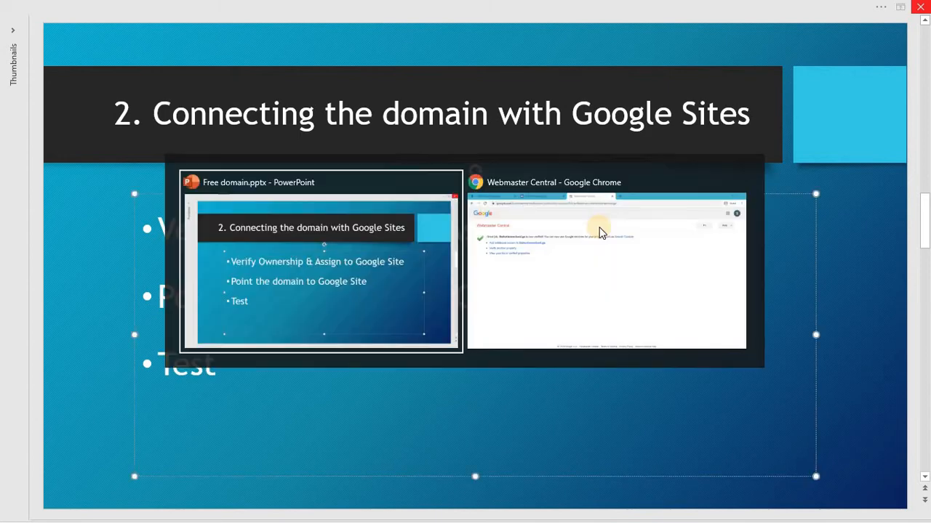
{"action": "left_click", "coordinate": [600, 231]}
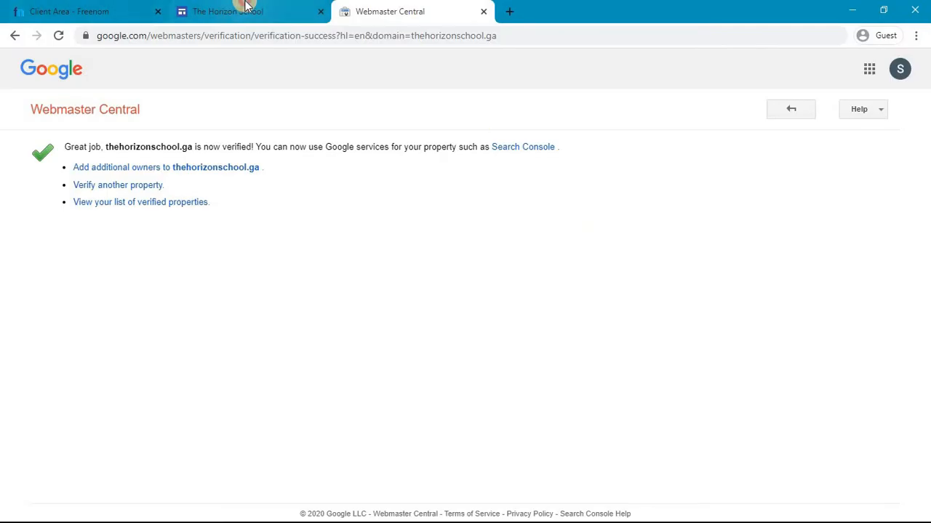
{"action": "left_click", "coordinate": [232, 10]}
{"action": "left_click_drag", "start_coordinate": [591, 252], "coordinate": [324, 271]}
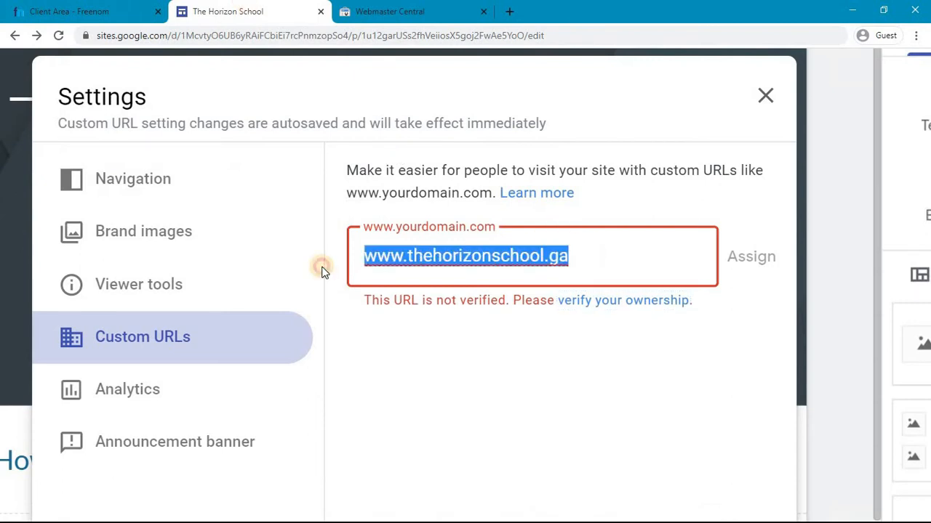
{"action": "key", "text": "BackSpace"}
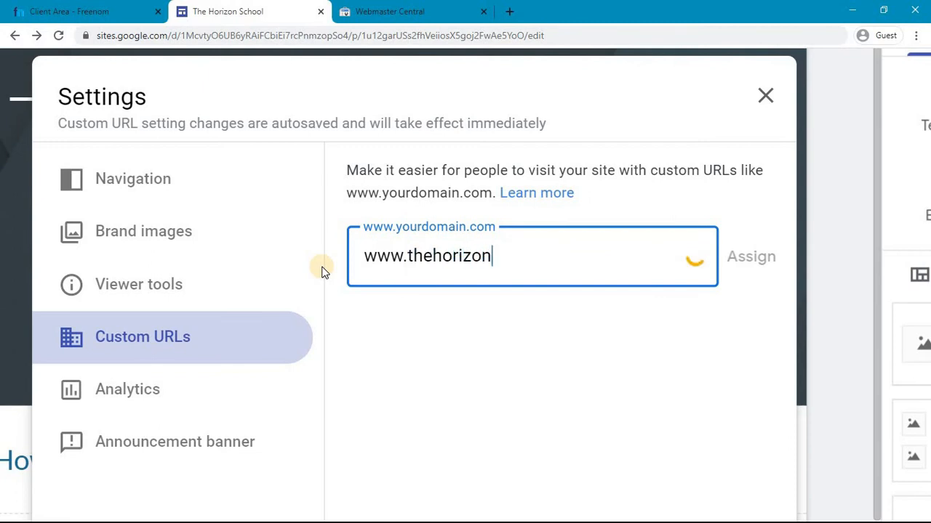
{"action": "type", "text": "www.thehorizonschool.ga"}
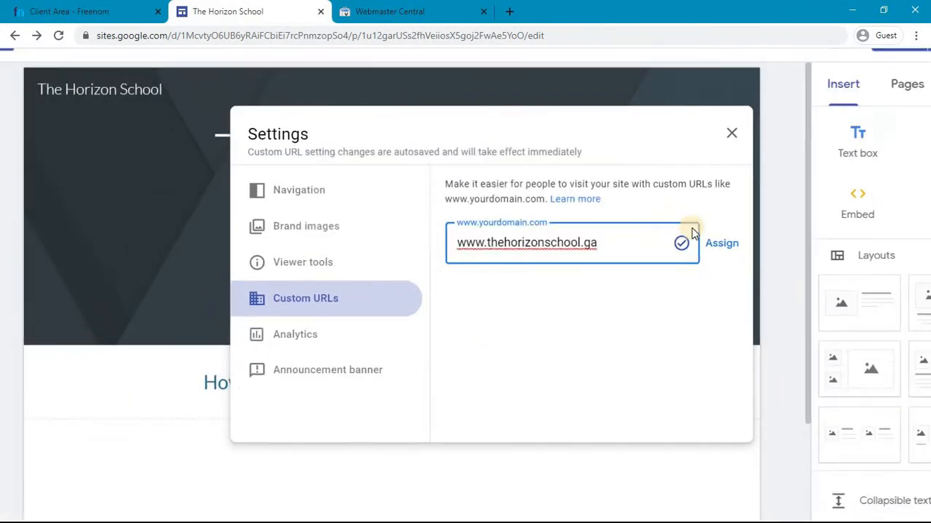
{"action": "left_click", "coordinate": [751, 256]}
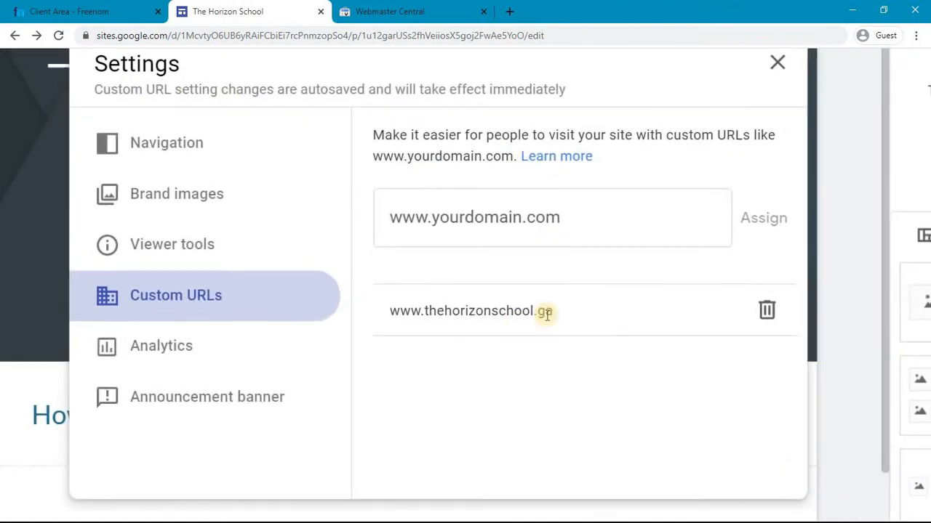
{"action": "left_click", "coordinate": [509, 12]}
{"action": "type", "text": "ww."}
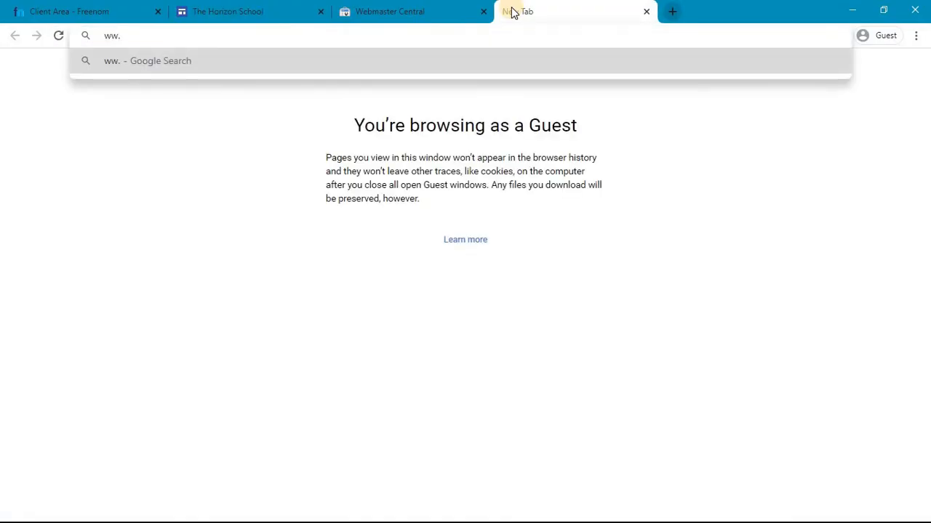
{"action": "key", "text": "BackSpace"}
{"action": "type", "text": "w.thehorizon"}
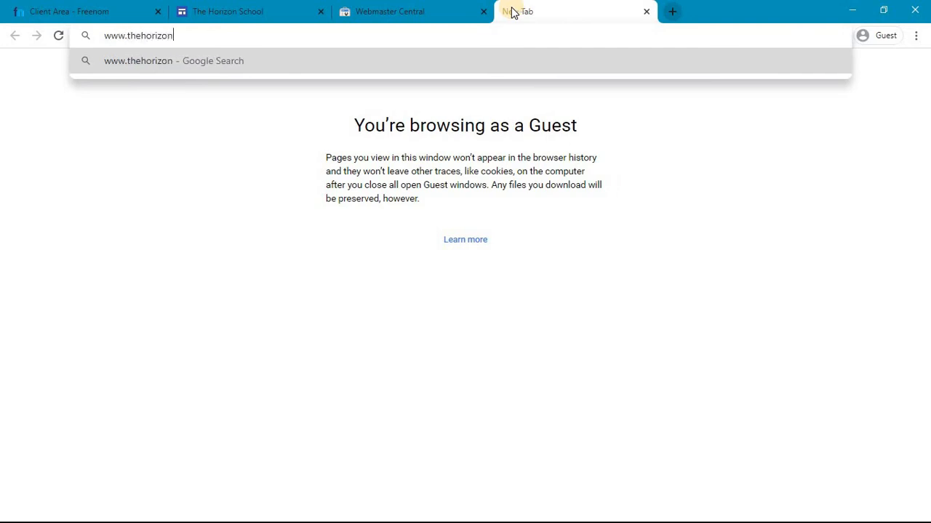
{"action": "type", "text": "school.ga"}
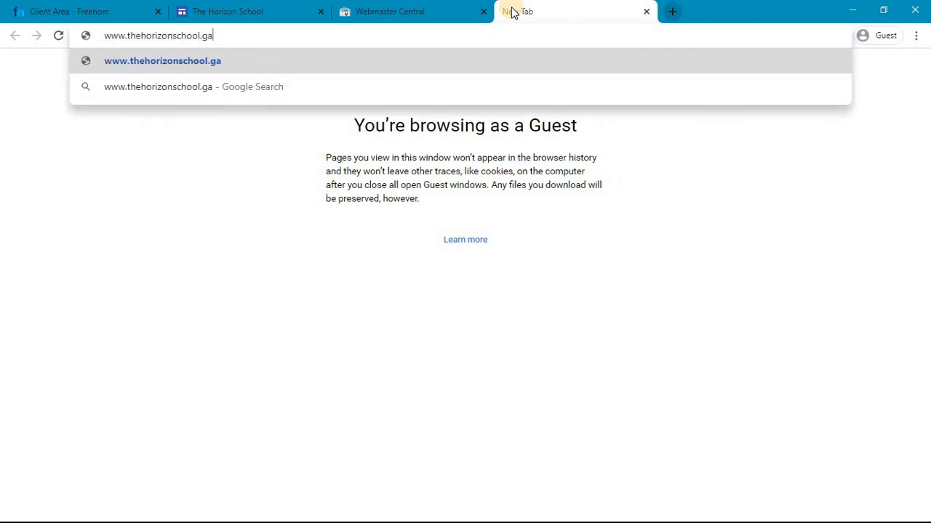
{"action": "key", "text": "Return"}
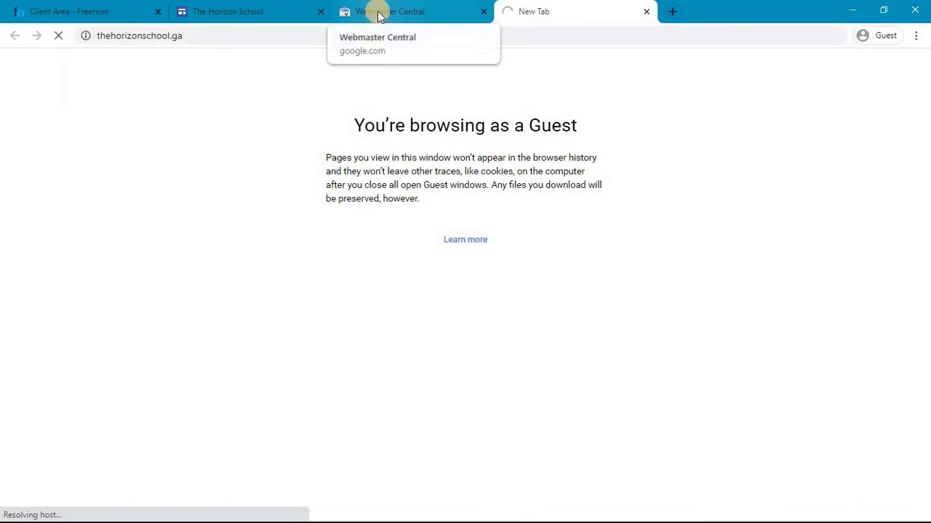
{"action": "left_click", "coordinate": [218, 40]}
{"action": "left_click", "coordinate": [220, 35]}
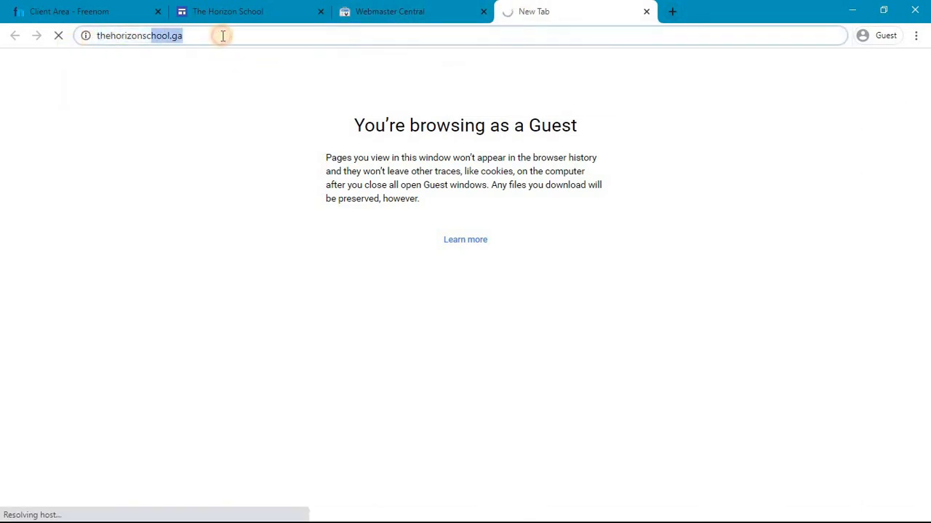
Check the remaining domain connection steps on the PowerPoint slide and return to the browser.
{"action": "key", "text": "alt+Tab"}
{"action": "key", "text": "alt+Tab"}
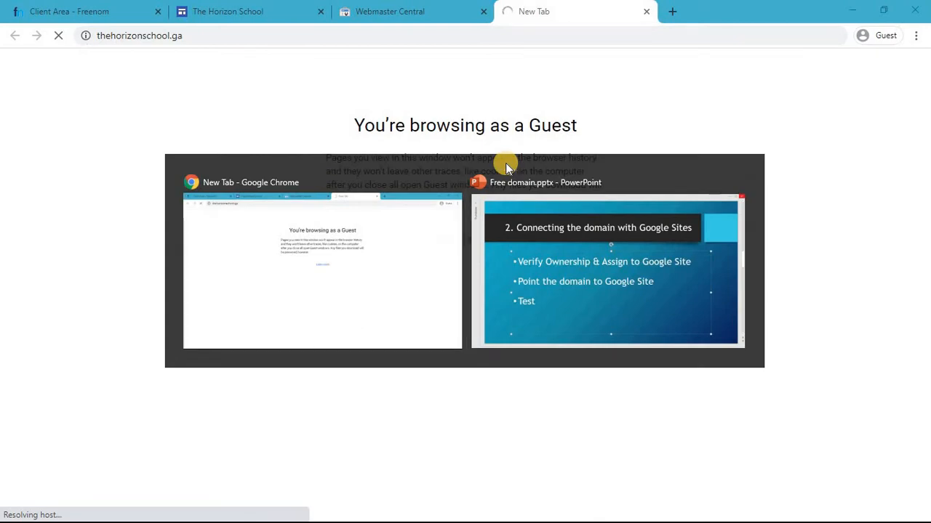
{"action": "key", "text": "alt+Tab"}
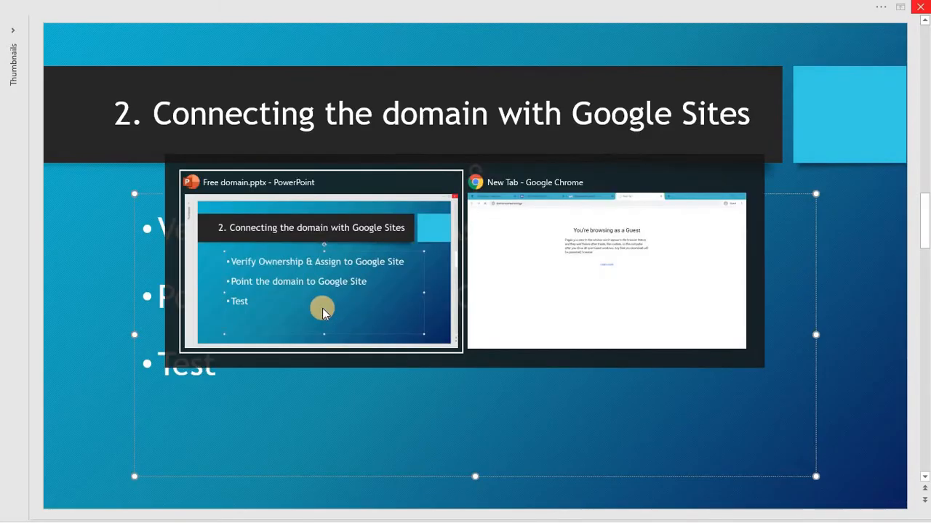
{"action": "key", "text": "alt+Tab"}
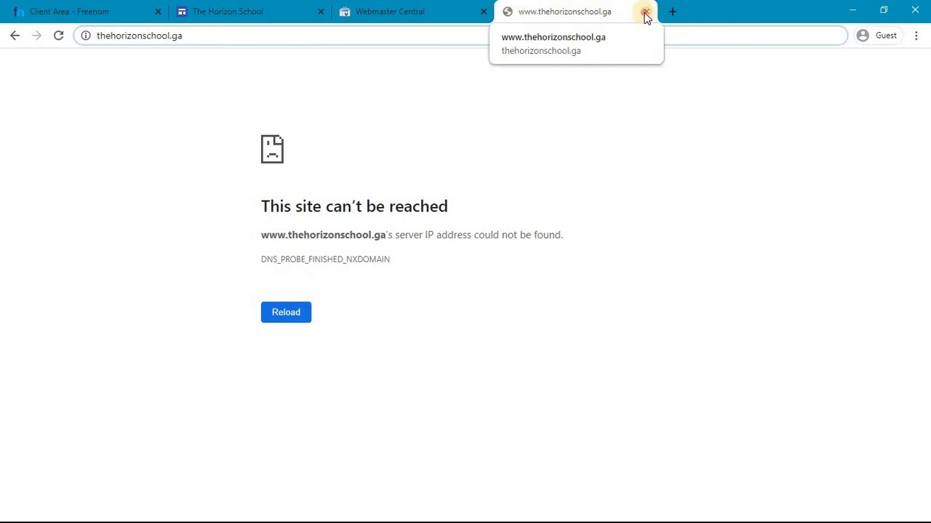
Close the domain test tab and open the help article on custom URLs from the Google Sites settings.
{"action": "left_click", "coordinate": [645, 13]}
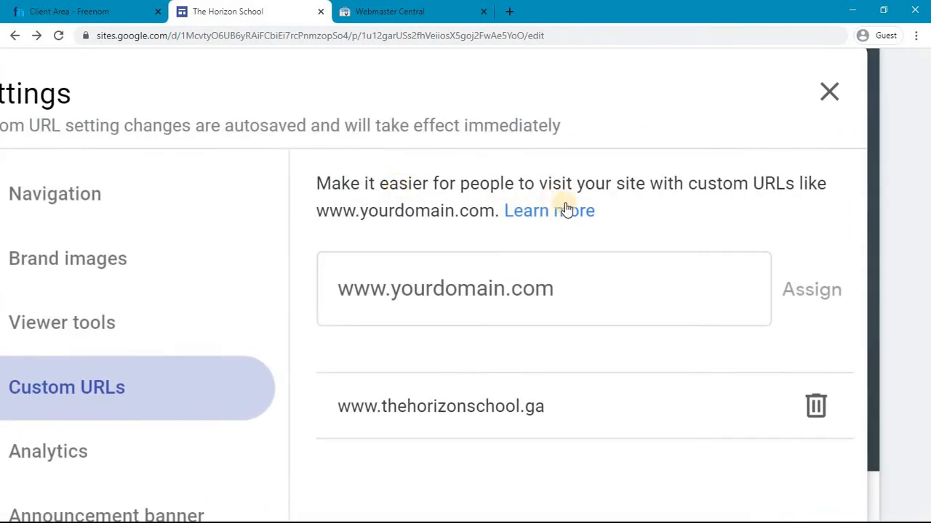
{"action": "left_click", "coordinate": [543, 210]}
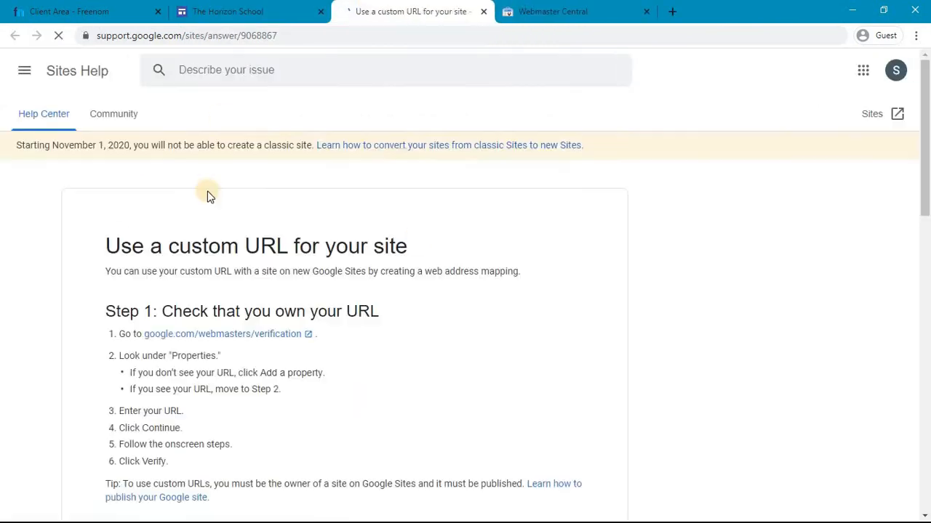
{"action": "scroll", "coordinate": [339, 327], "scroll_direction": "down", "scroll_amount": 2}
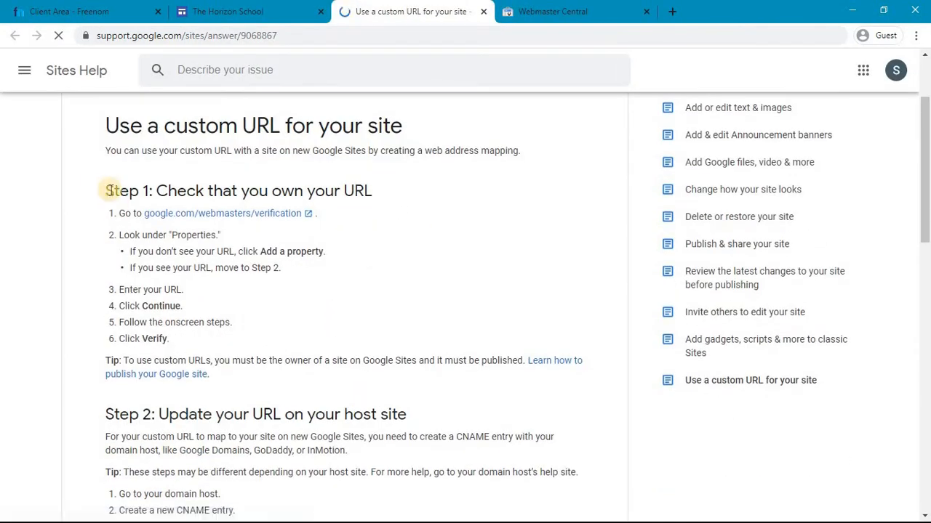
Review the URL ownership and host site update instructions in the custom URL help article, checking Freenom's DNS page in between.
{"action": "left_click_drag", "start_coordinate": [104, 190], "coordinate": [374, 187]}
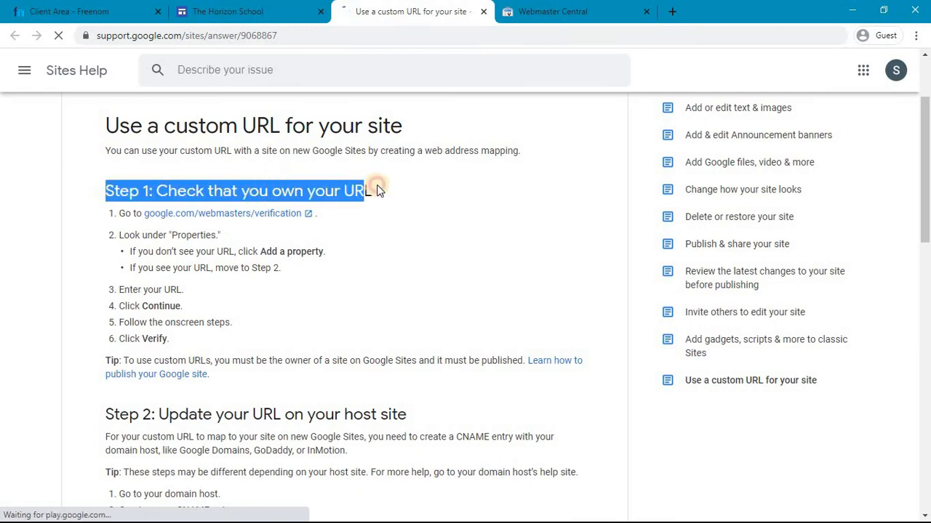
{"action": "left_click", "coordinate": [378, 187]}
{"action": "scroll", "coordinate": [377, 191], "scroll_direction": "down", "scroll_amount": 3}
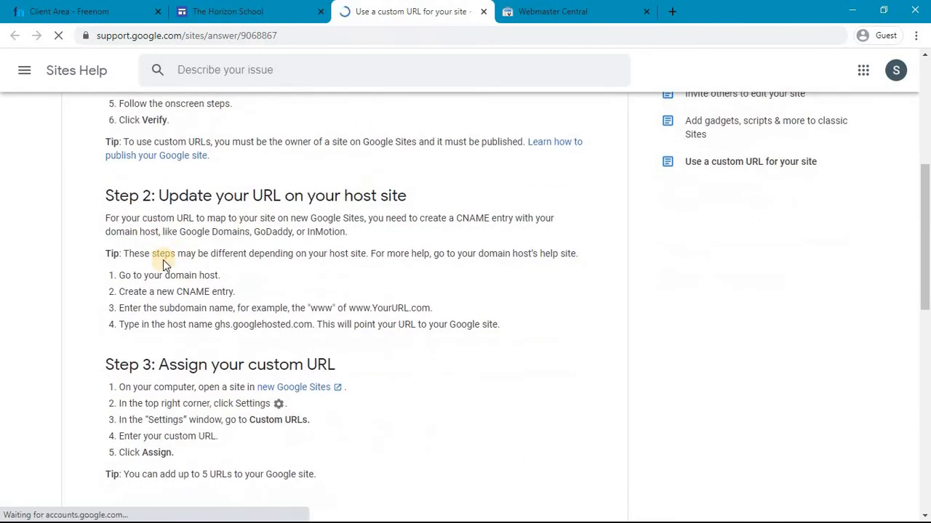
{"action": "scroll", "coordinate": [163, 259], "scroll_direction": "up", "scroll_amount": 2}
{"action": "left_click_drag", "start_coordinate": [174, 167], "coordinate": [463, 165]}
{"action": "left_click", "coordinate": [463, 164]}
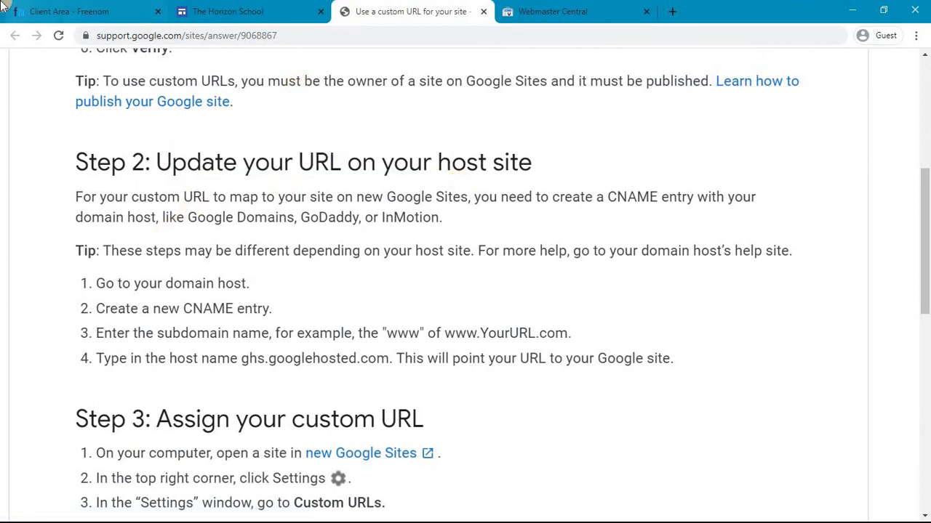
{"action": "left_click", "coordinate": [43, 11]}
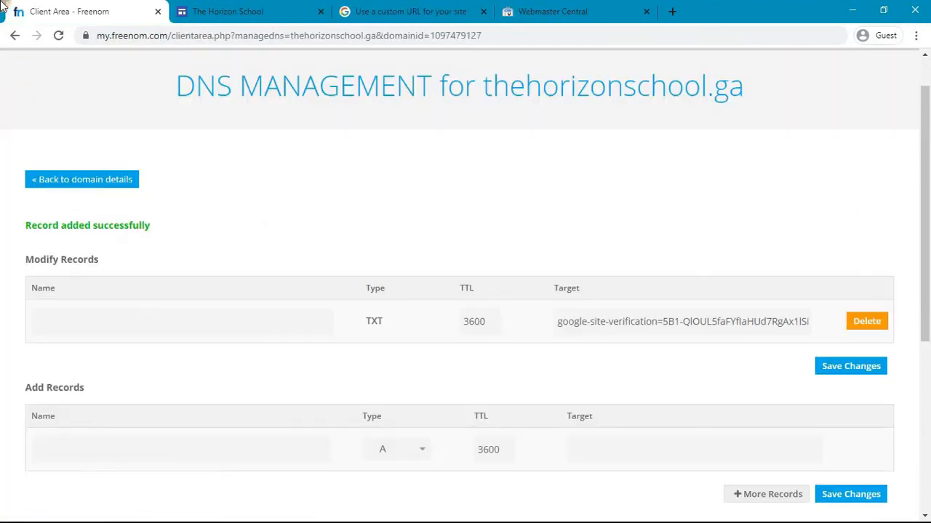
{"action": "left_click", "coordinate": [393, 12]}
{"action": "scroll", "coordinate": [285, 356], "scroll_direction": "down", "scroll_amount": 1}
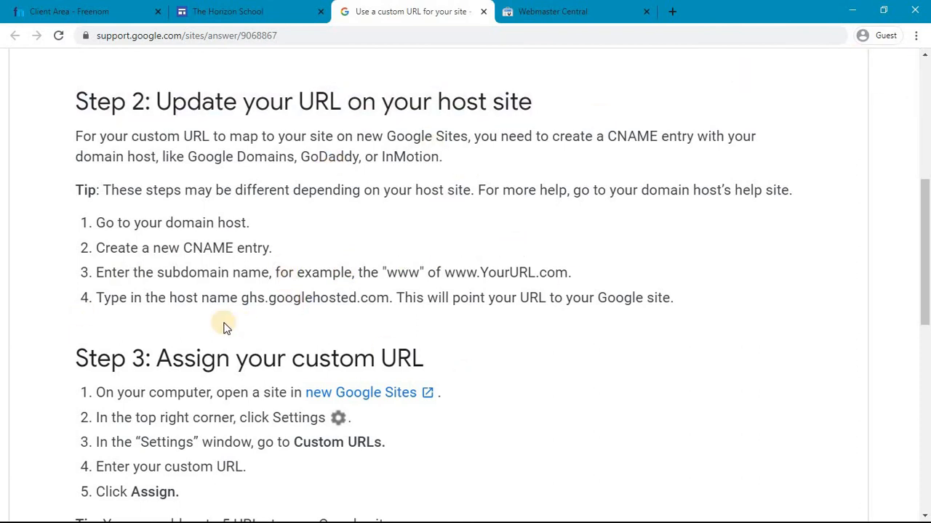
{"action": "scroll", "coordinate": [224, 326], "scroll_direction": "up", "scroll_amount": 4}
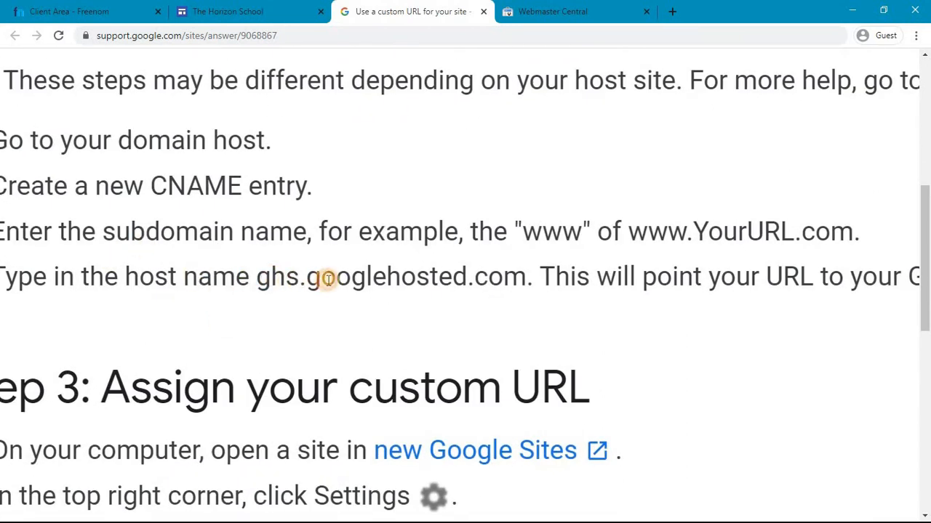
Copy the host name ghs.googlehosted.com from Step 2 of the help article.
{"action": "left_click_drag", "start_coordinate": [259, 277], "coordinate": [520, 269]}
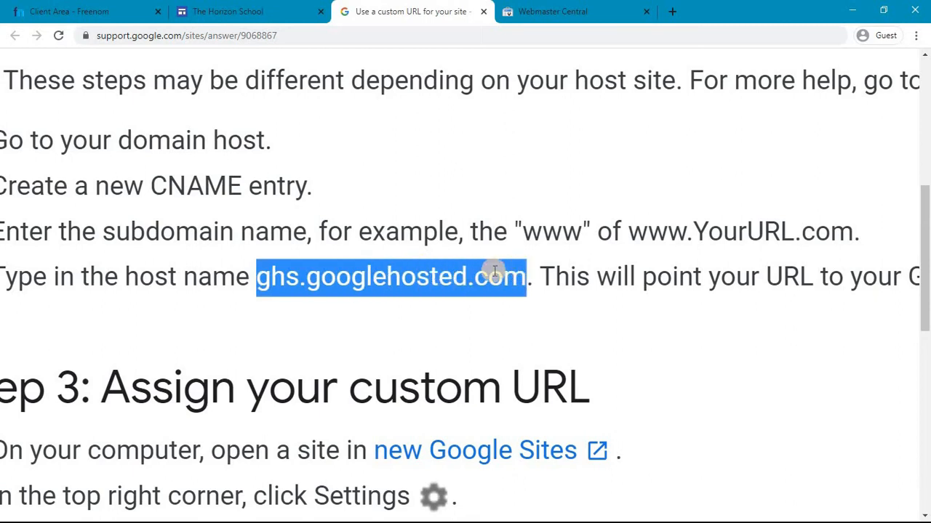
{"action": "right_click", "coordinate": [494, 271]}
{"action": "left_click", "coordinate": [526, 283]}
Return to Freenom's DNS management page for thehorizonschool.ga and review its services list and the section for adding records.
{"action": "left_click", "coordinate": [4, 6]}
{"action": "scroll", "coordinate": [345, 327], "scroll_direction": "down", "scroll_amount": 2}
{"action": "scroll", "coordinate": [297, 108], "scroll_direction": "up", "scroll_amount": 2}
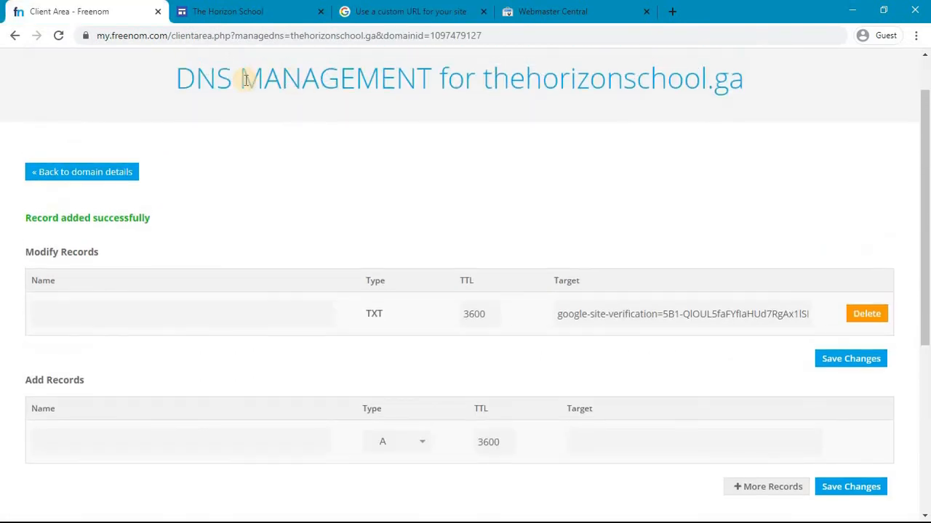
{"action": "scroll", "coordinate": [245, 80], "scroll_direction": "up", "scroll_amount": 1}
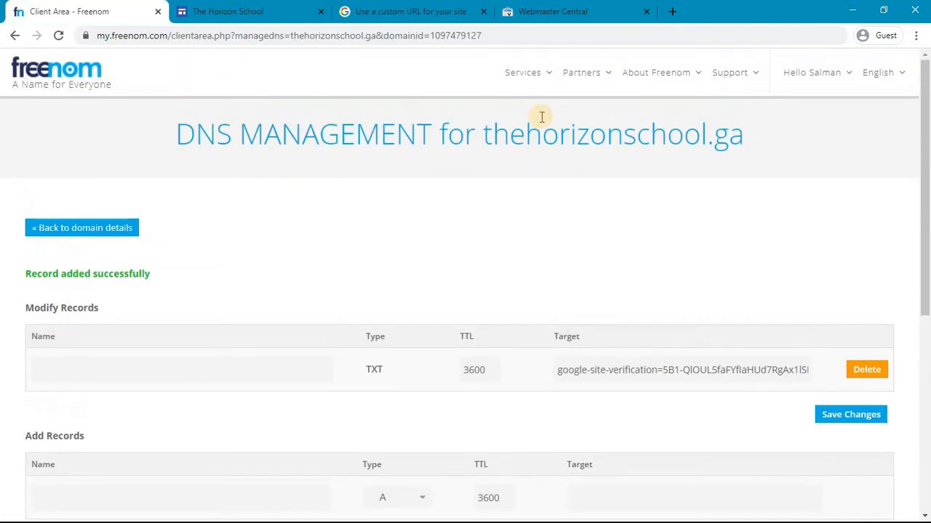
{"action": "left_click", "coordinate": [549, 75]}
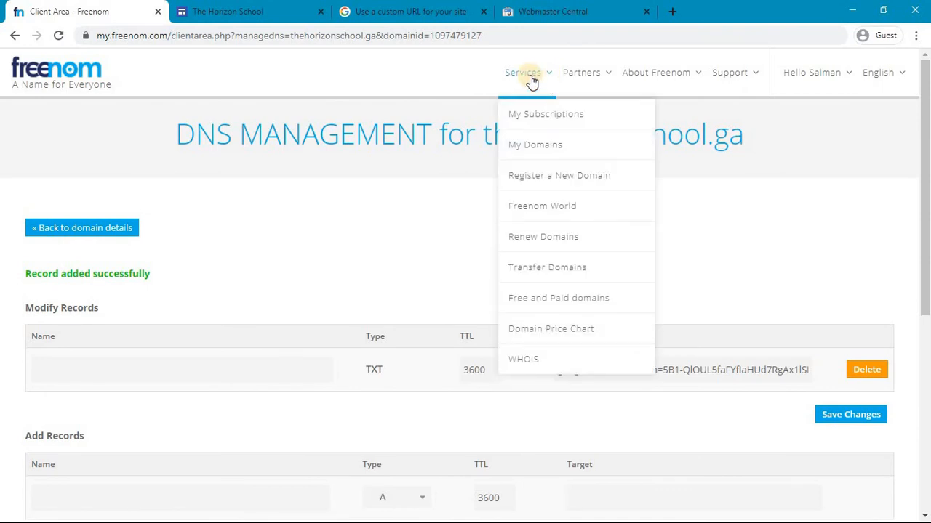
{"action": "left_click", "coordinate": [401, 208]}
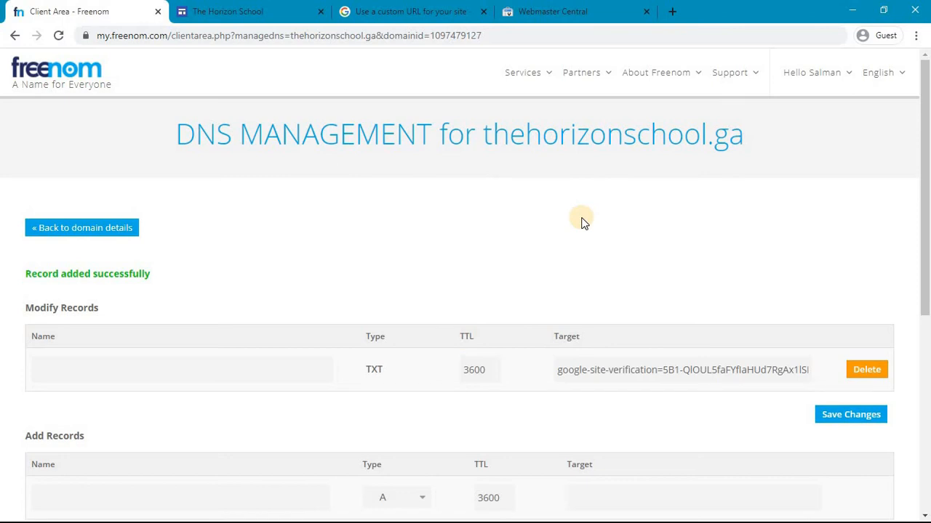
{"action": "scroll", "coordinate": [582, 222], "scroll_direction": "down", "scroll_amount": 1}
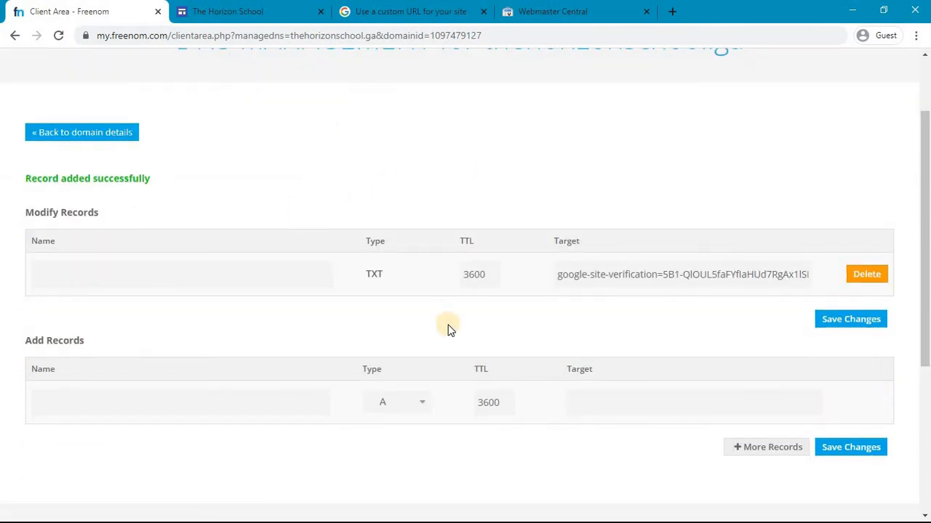
{"action": "scroll", "coordinate": [442, 339], "scroll_direction": "down", "scroll_amount": 1}
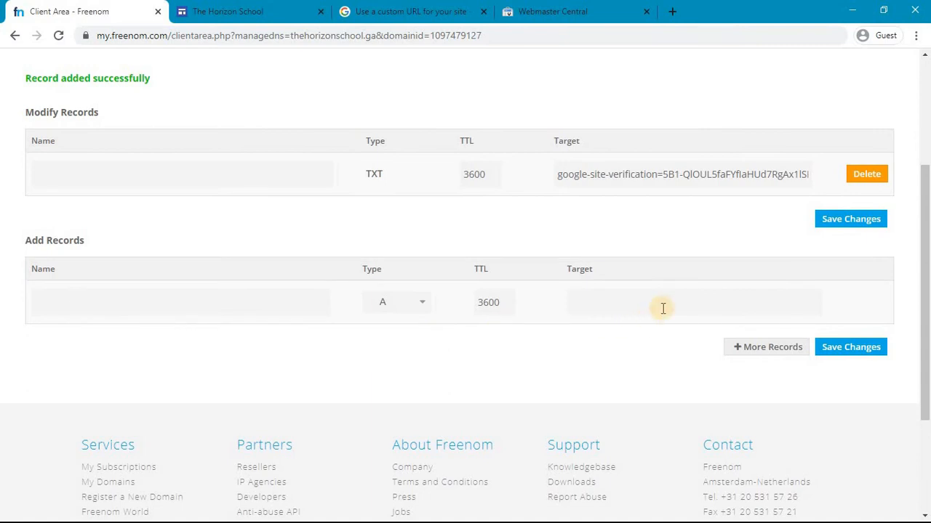
Paste ghs.googlehosted.com as the target of the new DNS record in Freenom.
{"action": "left_click", "coordinate": [432, 9]}
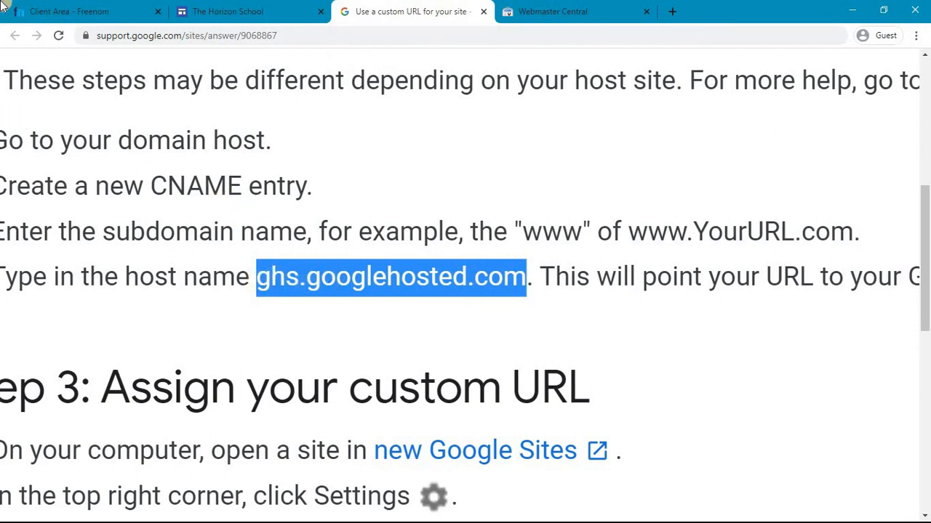
{"action": "left_click", "coordinate": [29, 11]}
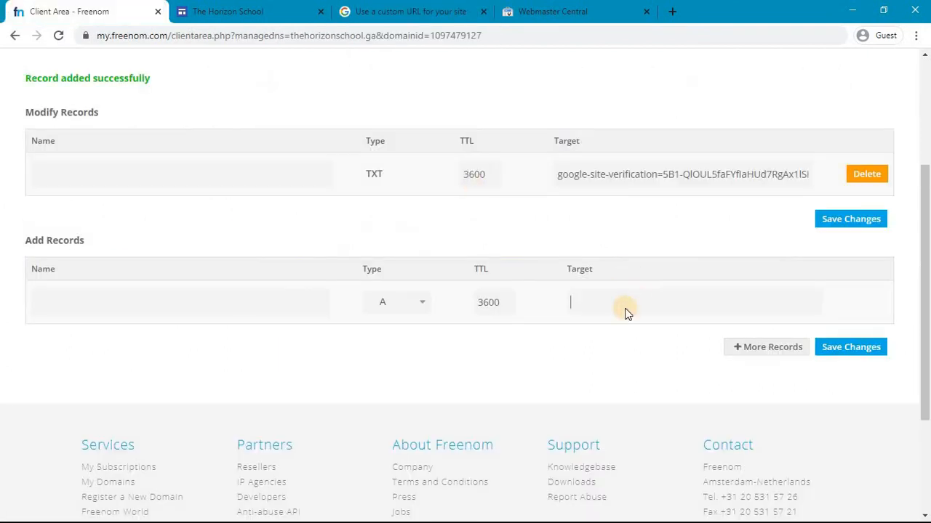
{"action": "right_click", "coordinate": [626, 311]}
{"action": "left_click", "coordinate": [671, 413]}
{"action": "scroll", "coordinate": [619, 332], "scroll_direction": "up", "scroll_amount": 4}
{"action": "scroll", "coordinate": [619, 332], "scroll_direction": "down", "scroll_amount": 3}
Check the required entry type in the help article and set the new Freenom record's type to CNAME.
{"action": "left_click", "coordinate": [359, 7]}
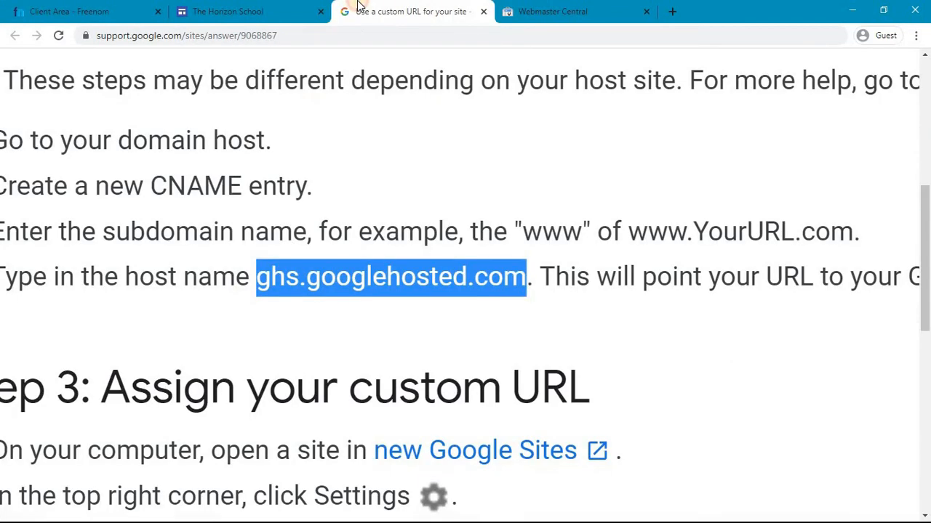
{"action": "scroll", "coordinate": [240, 296], "scroll_direction": "down", "scroll_amount": 3}
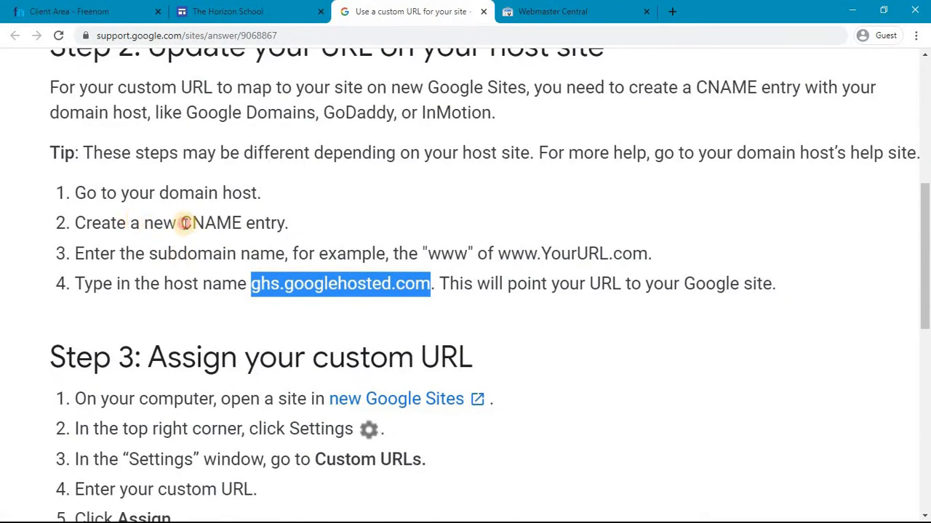
{"action": "left_click_drag", "start_coordinate": [186, 223], "coordinate": [242, 223]}
{"action": "left_click", "coordinate": [69, 11]}
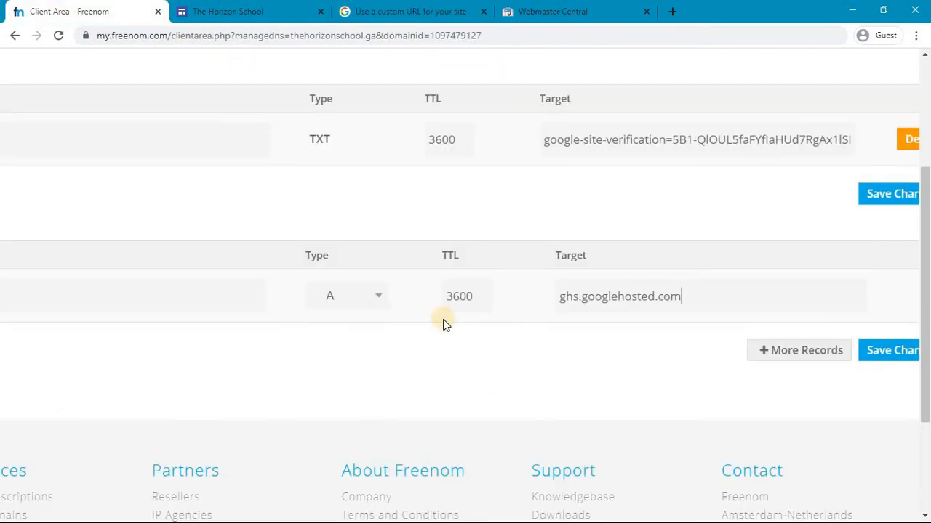
{"action": "left_click", "coordinate": [360, 298]}
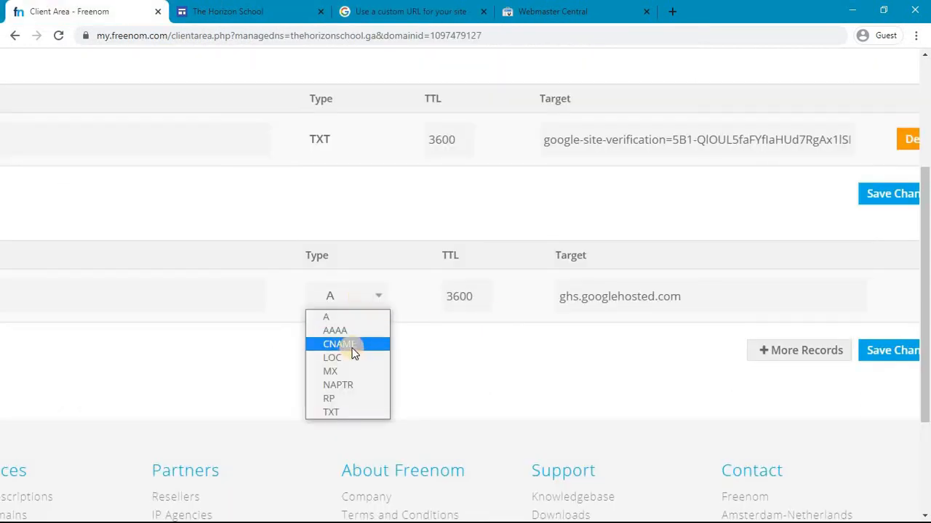
{"action": "left_click", "coordinate": [354, 354]}
{"action": "scroll", "coordinate": [507, 334], "scroll_direction": "down", "scroll_amount": 2}
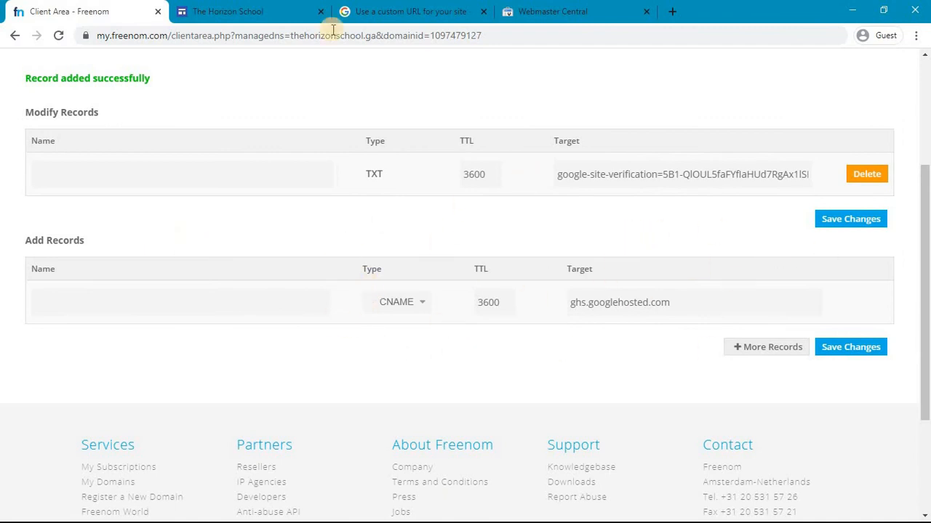
Examine the help article's instruction on the subdomain name for the CNAME entry.
{"action": "left_click", "coordinate": [405, 9]}
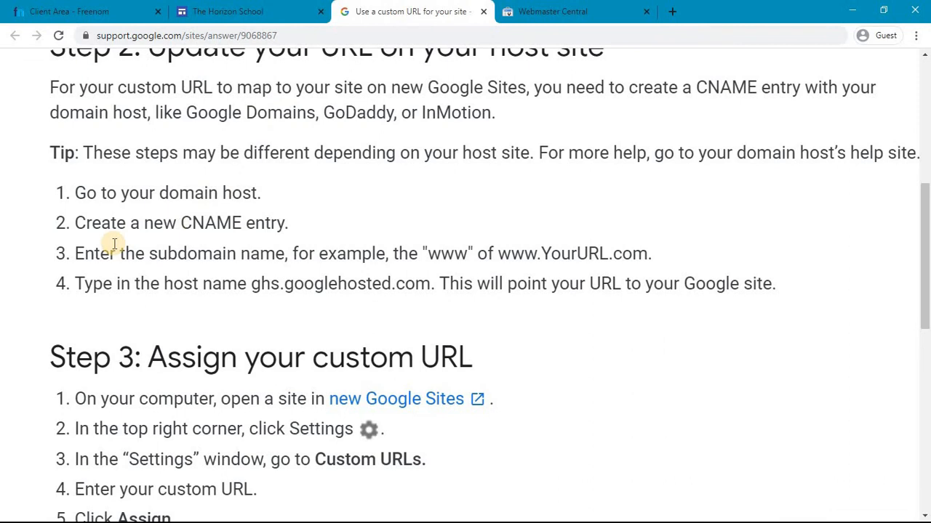
{"action": "scroll", "coordinate": [114, 245], "scroll_direction": "up", "scroll_amount": 3}
{"action": "left_click_drag", "start_coordinate": [57, 257], "coordinate": [528, 266]}
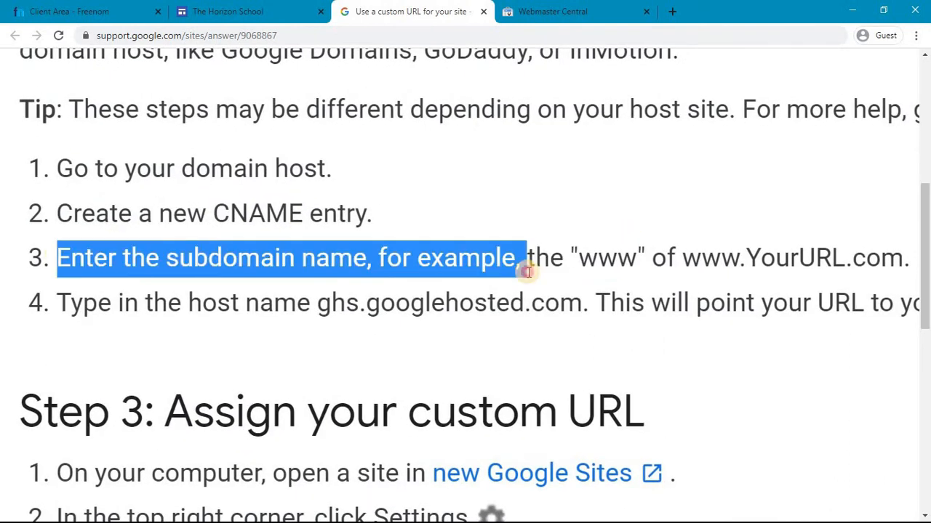
{"action": "left_click", "coordinate": [528, 266]}
{"action": "scroll", "coordinate": [529, 269], "scroll_direction": "down", "scroll_amount": 2}
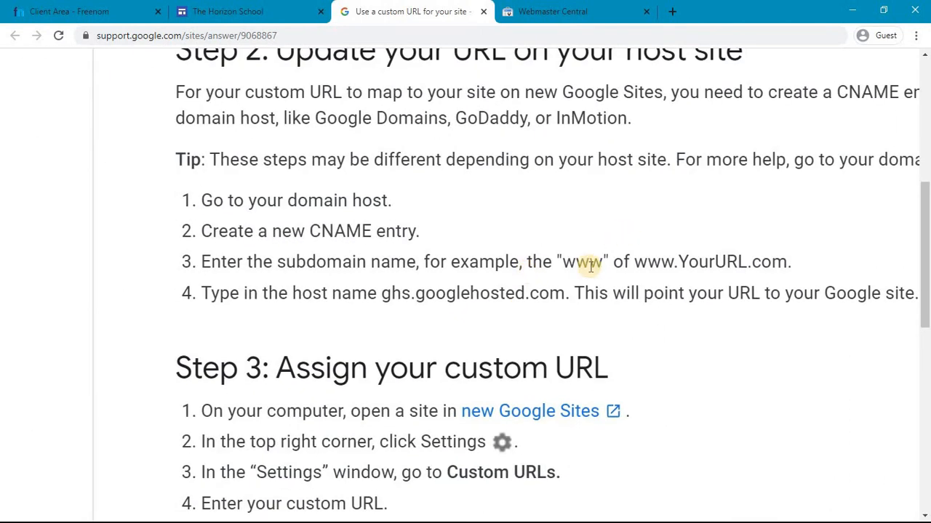
{"action": "scroll", "coordinate": [608, 263], "scroll_direction": "up", "scroll_amount": 3}
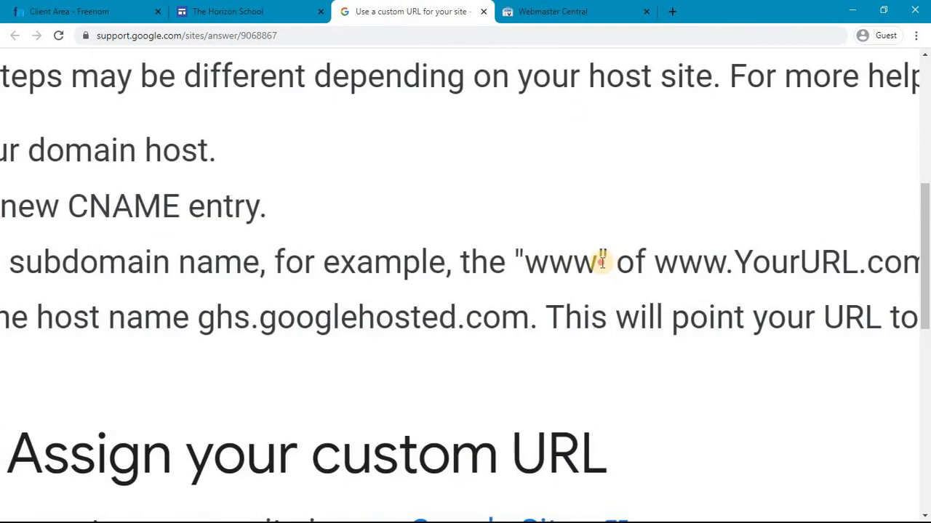
{"action": "left_click_drag", "start_coordinate": [602, 262], "coordinate": [536, 262]}
Check the prefix of the assigned custom URL in Google Sites and enter www as the new CNAME record's name in Freenom.
{"action": "left_click", "coordinate": [215, 9]}
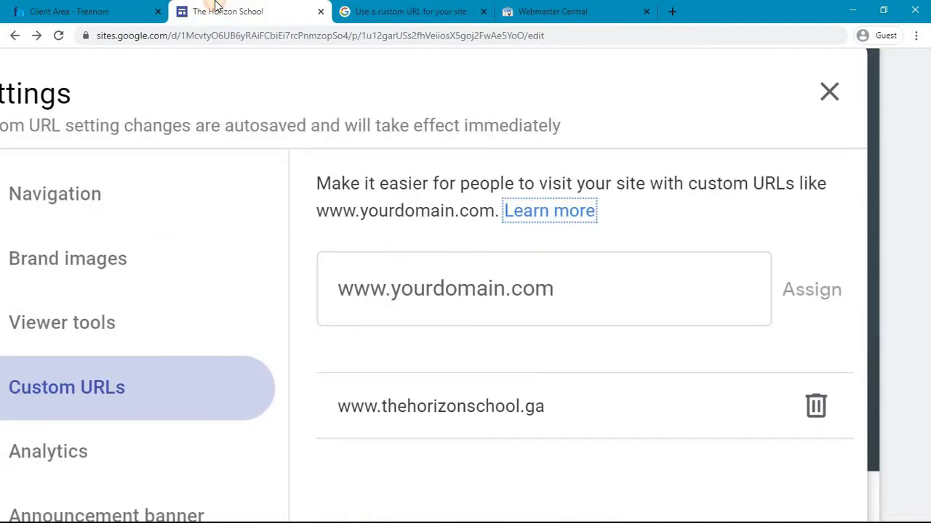
{"action": "left_click", "coordinate": [381, 410]}
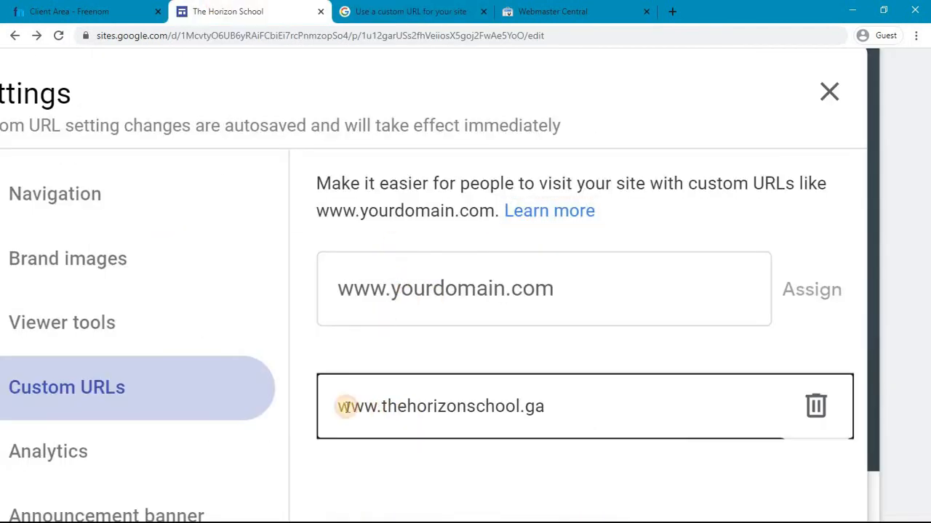
{"action": "key", "text": "shift+End"}
{"action": "key", "text": "ctrl+c"}
{"action": "left_click", "coordinate": [69, 11]}
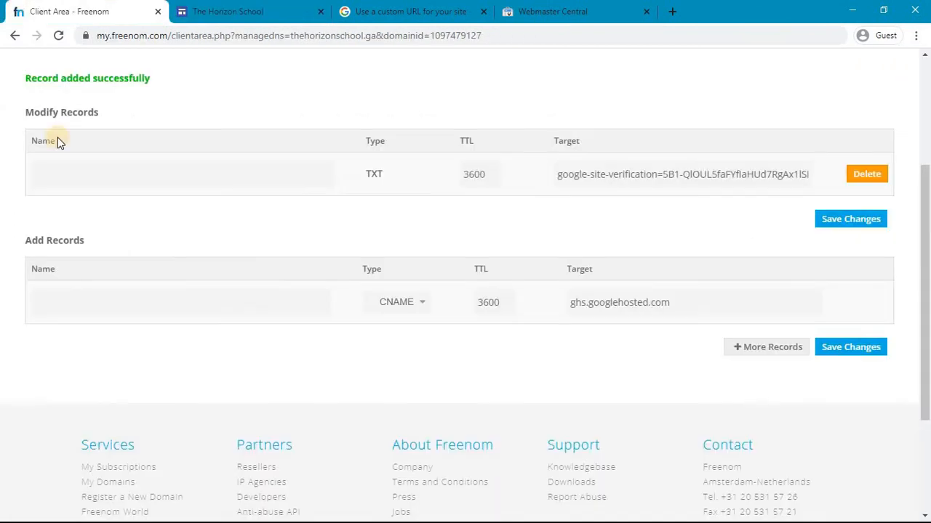
{"action": "left_click", "coordinate": [75, 309]}
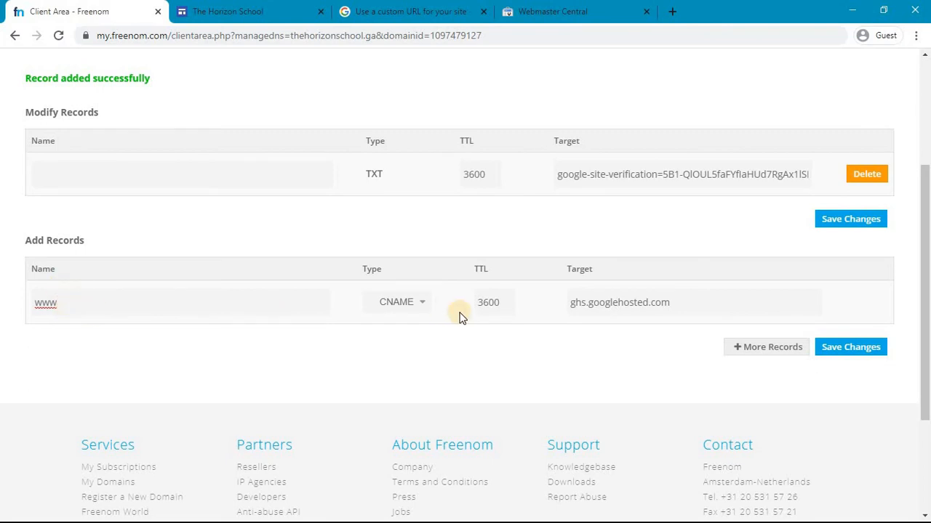
Compare the new CNAME record with the help article's instructions and review the custom URL assignment in Google Sites.
{"action": "scroll", "coordinate": [459, 315], "scroll_direction": "up", "scroll_amount": 5}
{"action": "scroll", "coordinate": [459, 316], "scroll_direction": "right", "scroll_amount": 3}
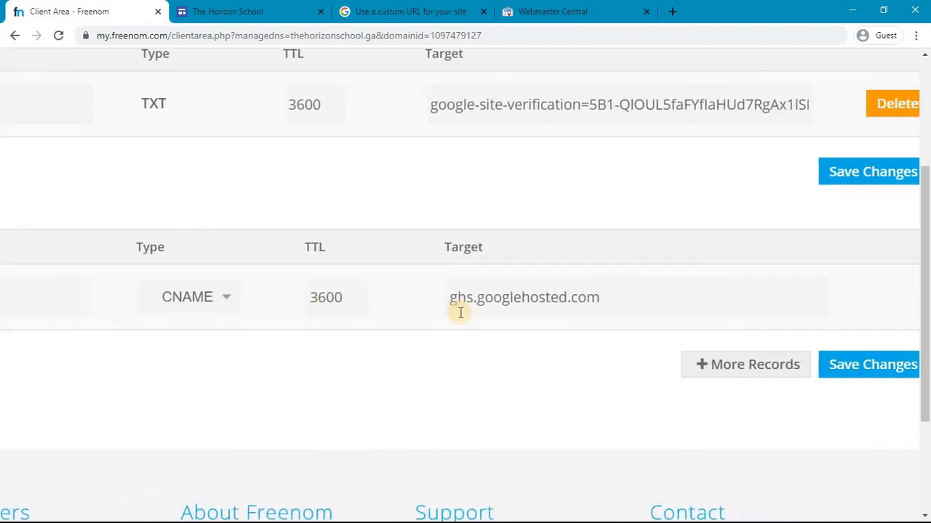
{"action": "left_click", "coordinate": [397, 6]}
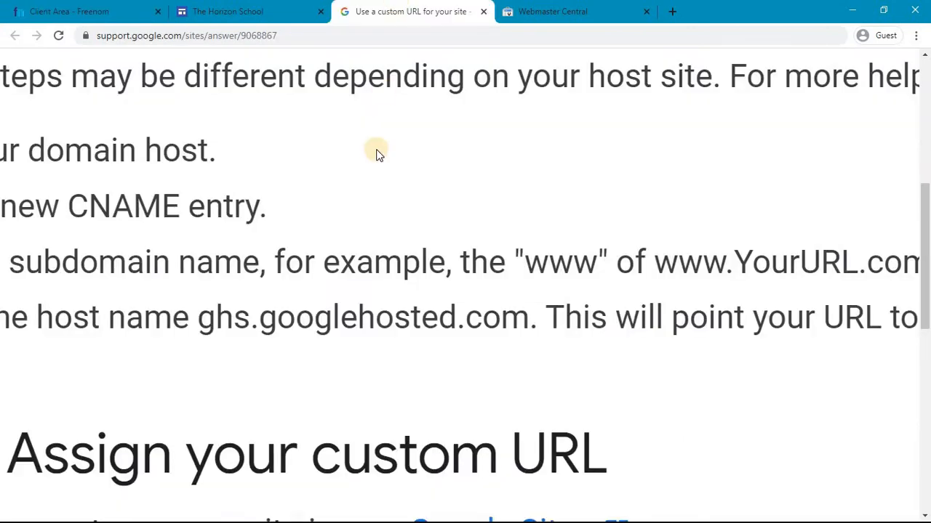
{"action": "scroll", "coordinate": [376, 152], "scroll_direction": "down", "scroll_amount": 3}
{"action": "left_click", "coordinate": [218, 11]}
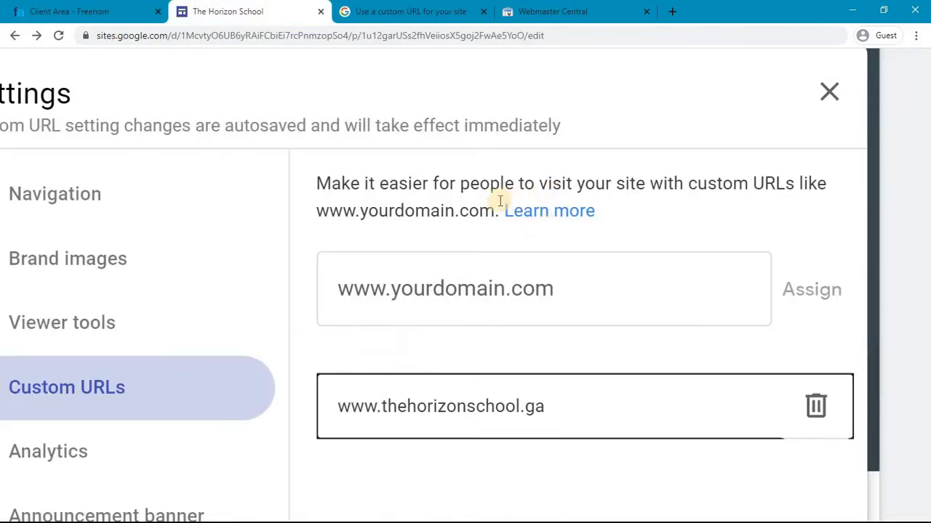
{"action": "left_click", "coordinate": [399, 11]}
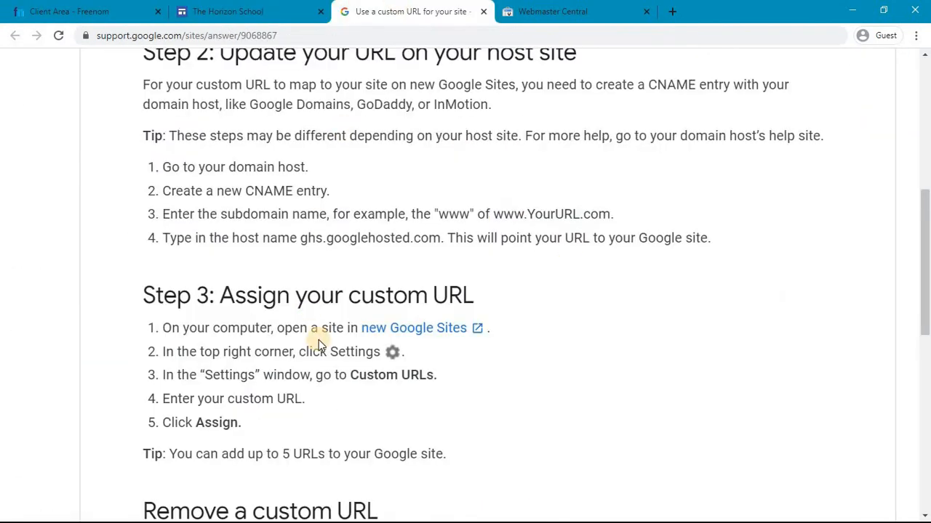
Check the host name and assigned custom URL, and save the www CNAME record in Freenom with target ghs.googlehosted.com.
{"action": "scroll", "coordinate": [332, 264], "scroll_direction": "up", "scroll_amount": 3}
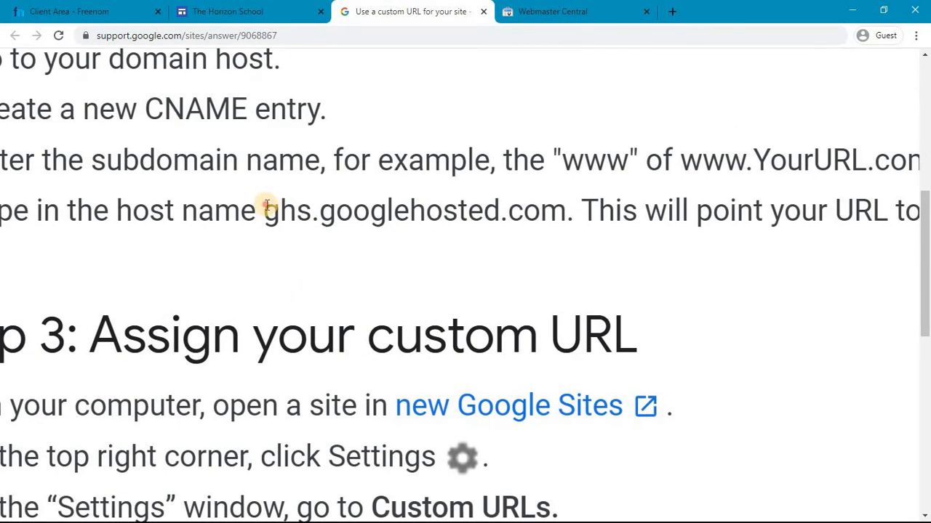
{"action": "left_click_drag", "start_coordinate": [267, 207], "coordinate": [564, 210]}
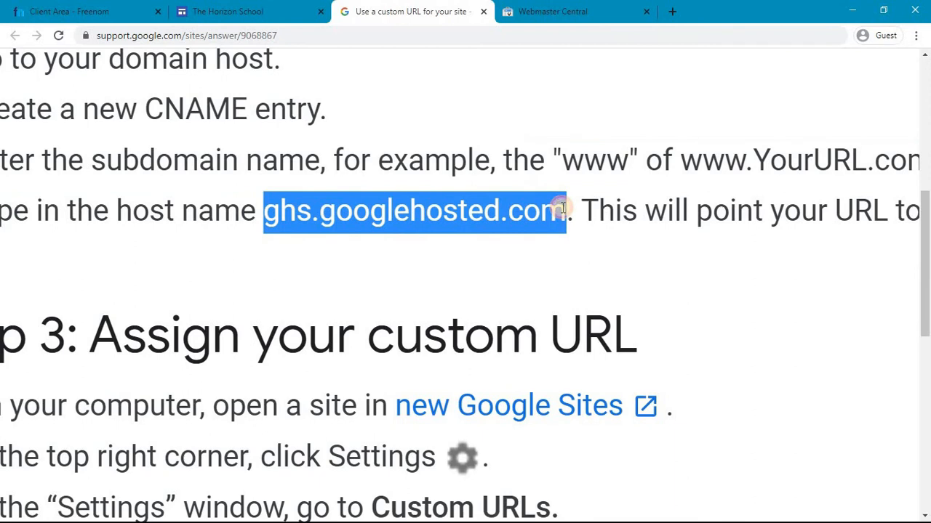
{"action": "left_click", "coordinate": [563, 210]}
{"action": "scroll", "coordinate": [557, 208], "scroll_direction": "down", "scroll_amount": 3}
{"action": "left_click", "coordinate": [228, 11]}
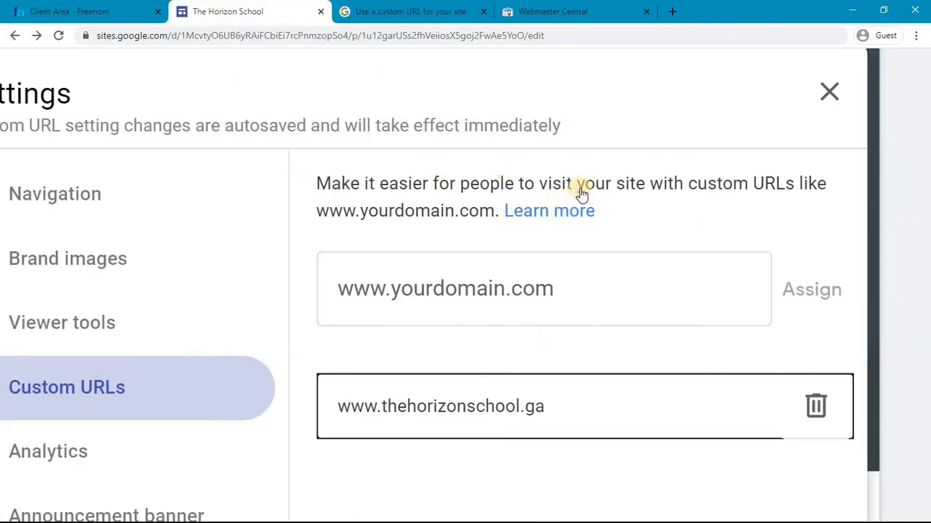
{"action": "left_click", "coordinate": [32, 10]}
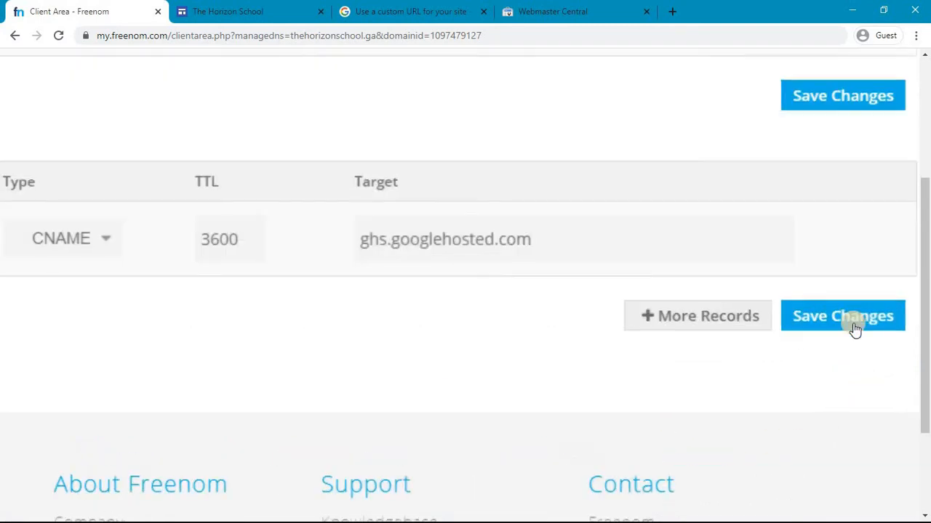
{"action": "left_click", "coordinate": [874, 365]}
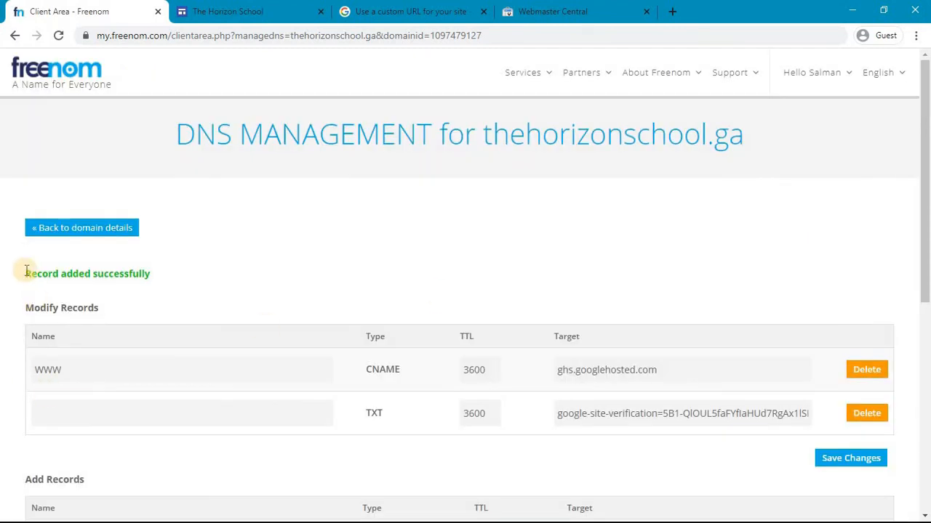
{"action": "scroll", "coordinate": [347, 432], "scroll_direction": "down", "scroll_amount": 1}
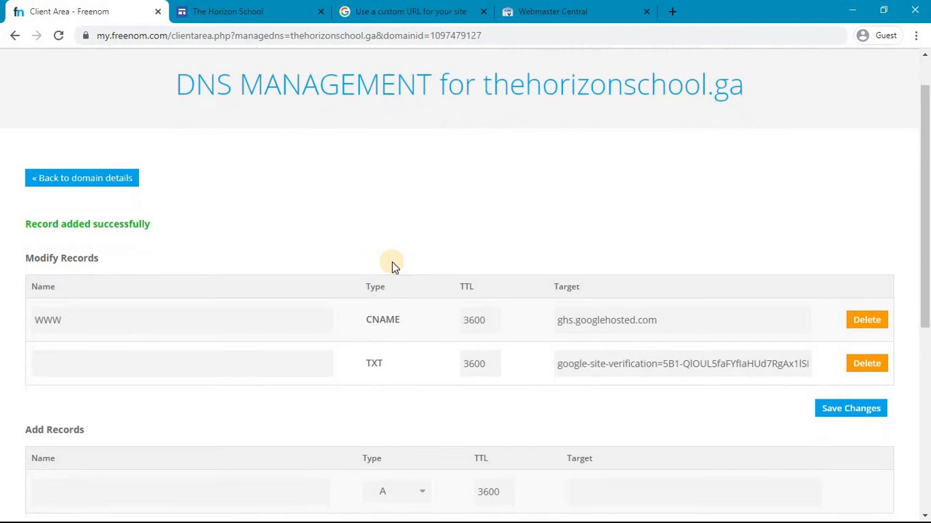
Close the Webmaster Central and help article pages, and dismiss the site settings in Google Sites.
{"action": "left_click", "coordinate": [372, 7]}
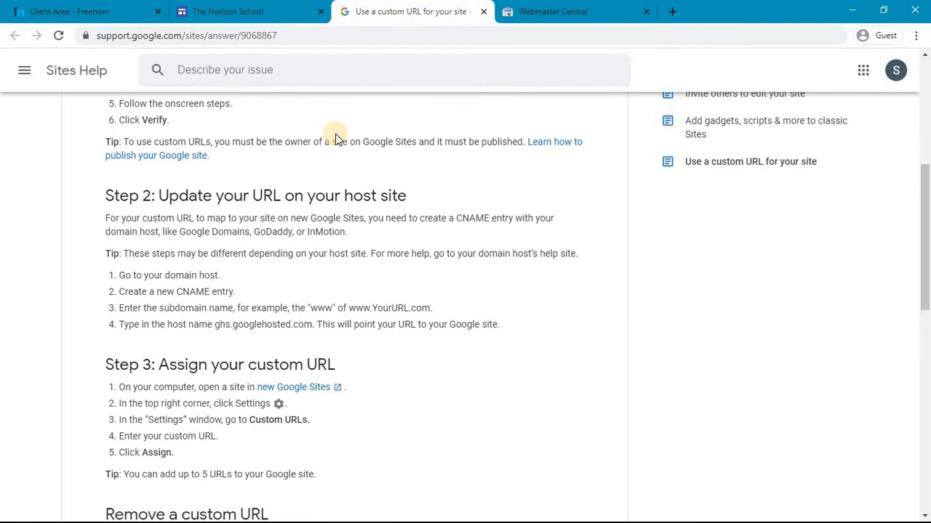
{"action": "left_click", "coordinate": [558, 9]}
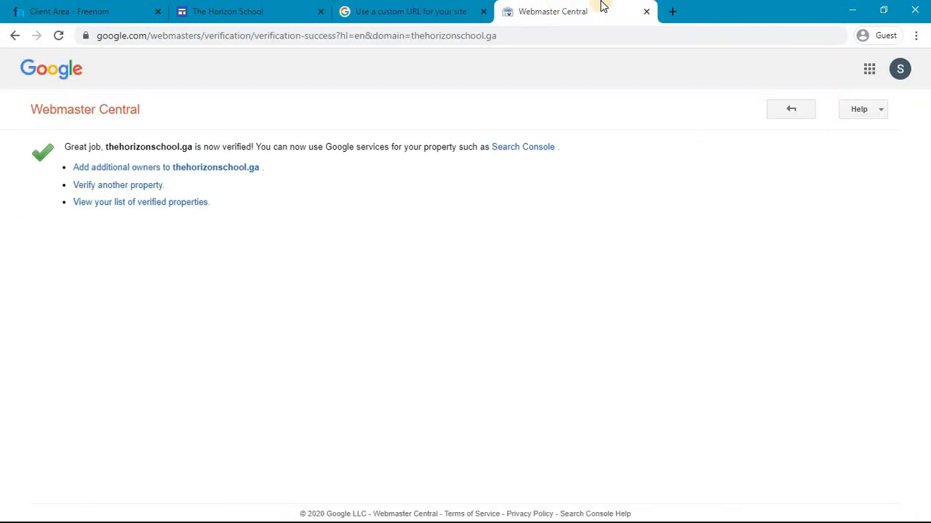
{"action": "left_click", "coordinate": [644, 13]}
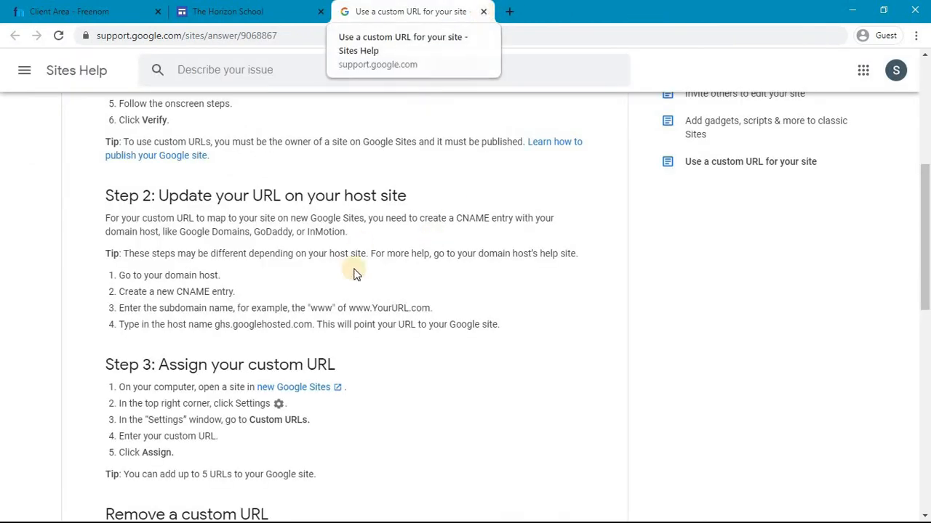
{"action": "scroll", "coordinate": [355, 274], "scroll_direction": "down", "scroll_amount": 1}
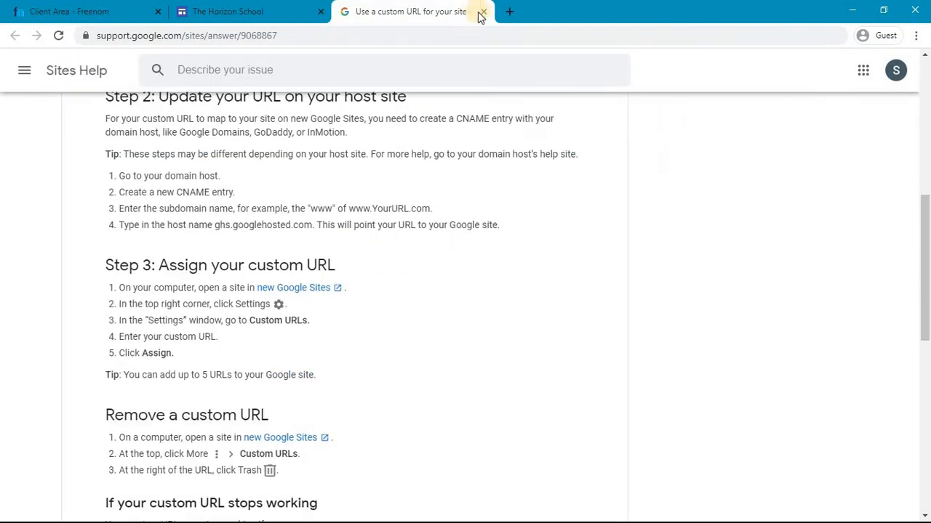
{"action": "left_click", "coordinate": [482, 13]}
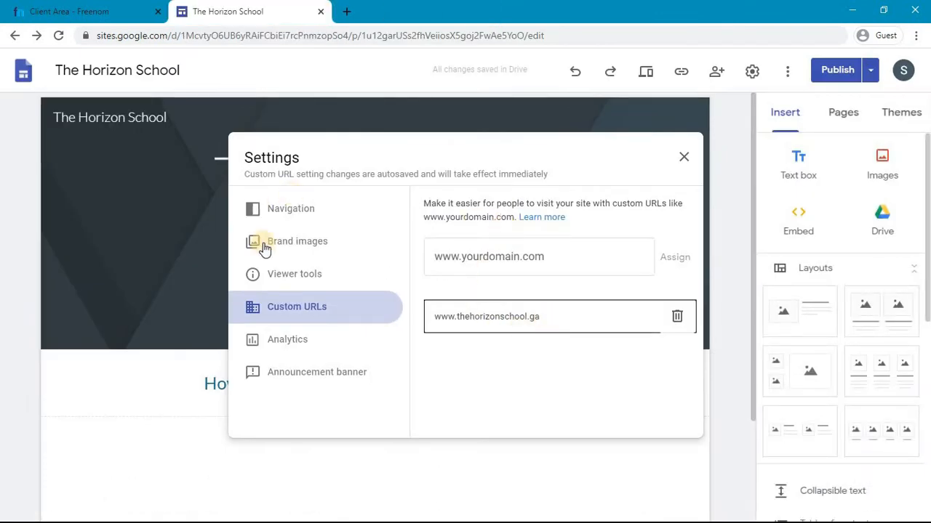
{"action": "left_click", "coordinate": [684, 158]}
{"action": "left_click", "coordinate": [55, 11]}
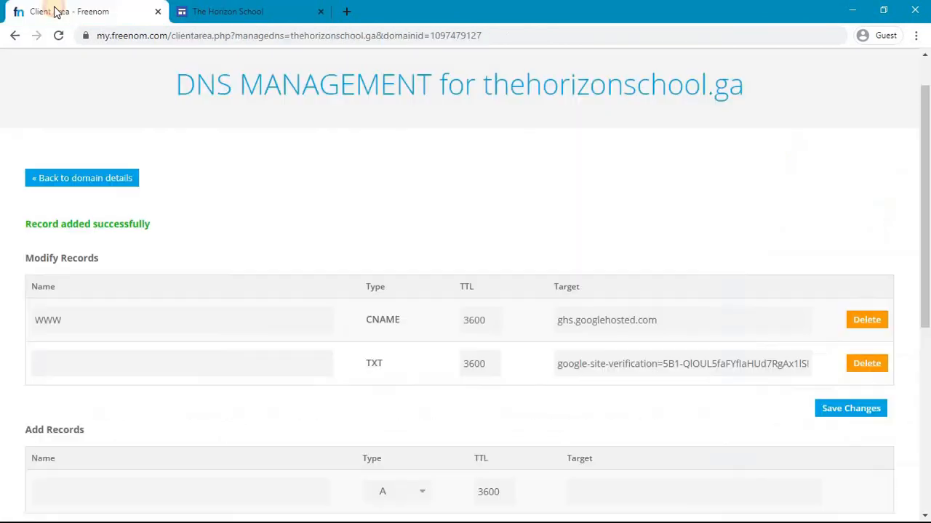
{"action": "left_click", "coordinate": [270, 6]}
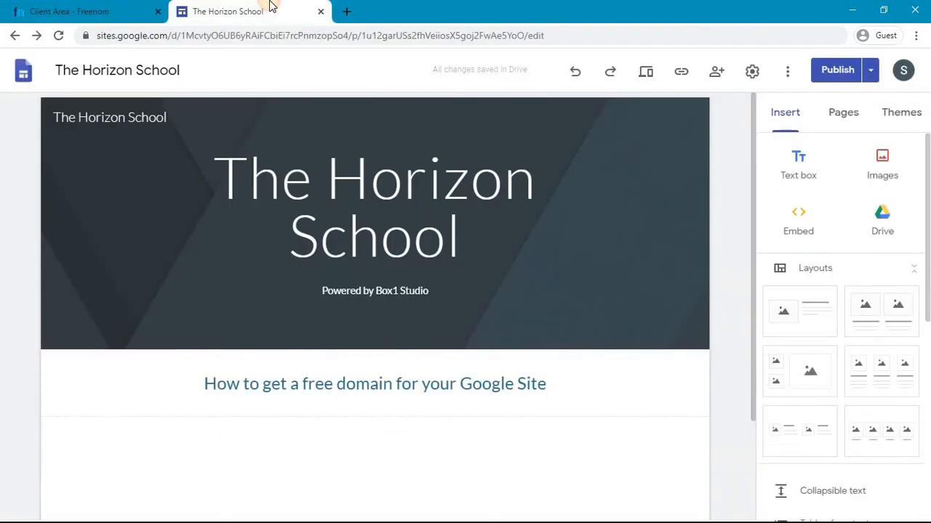
{"action": "left_click", "coordinate": [348, 11]}
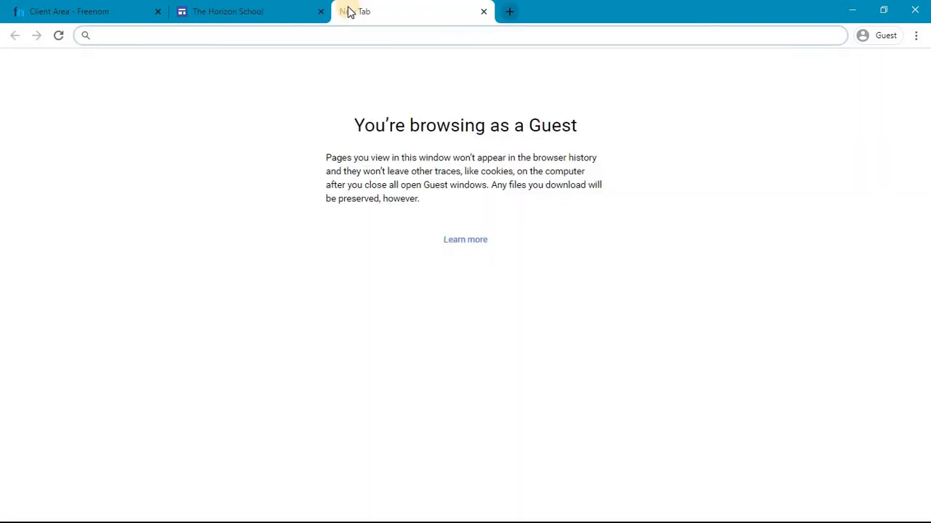
{"action": "type", "text": "wwwo"}
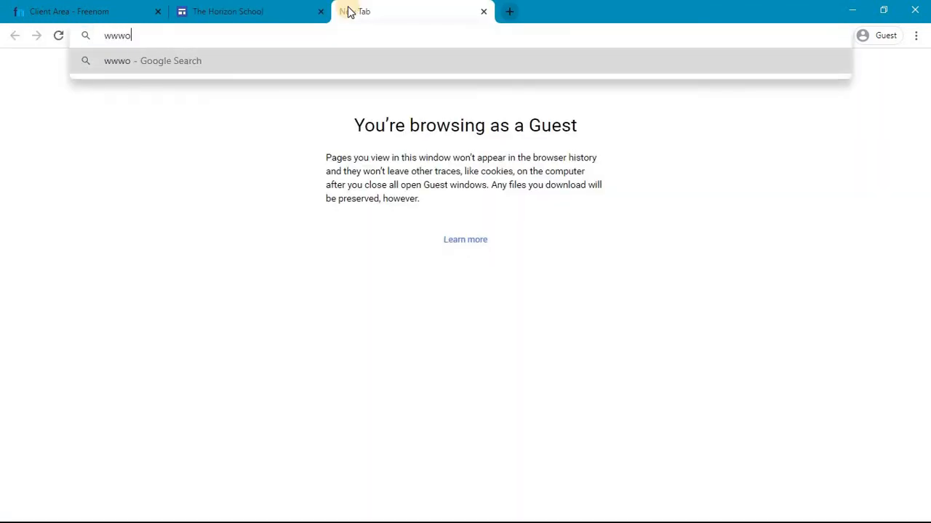
{"action": "type", "text": "thehor"}
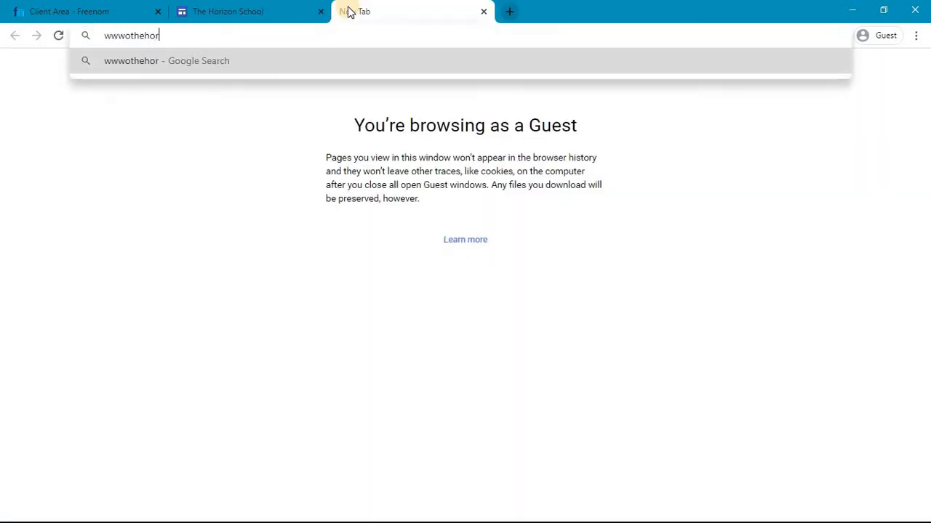
{"action": "type", "text": "izonschool.ga"}
{"action": "key", "text": "Return"}
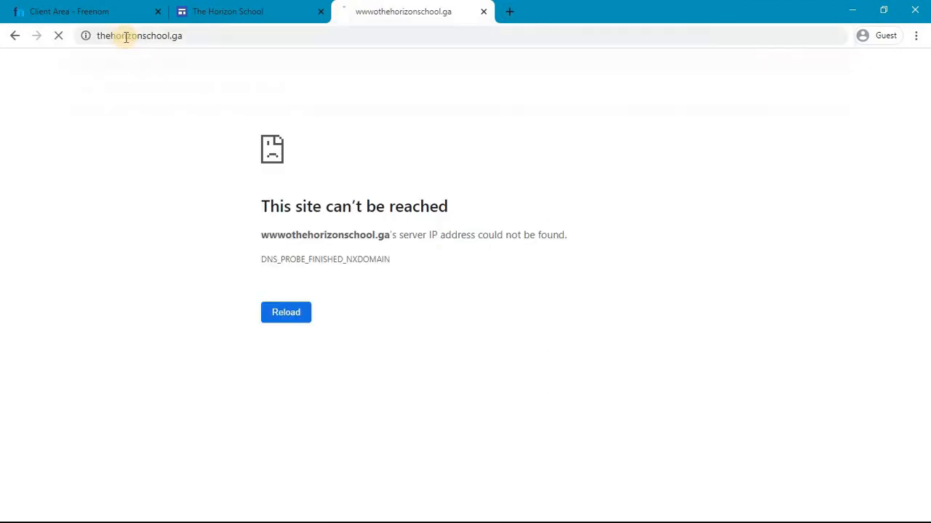
{"action": "left_click", "coordinate": [169, 36]}
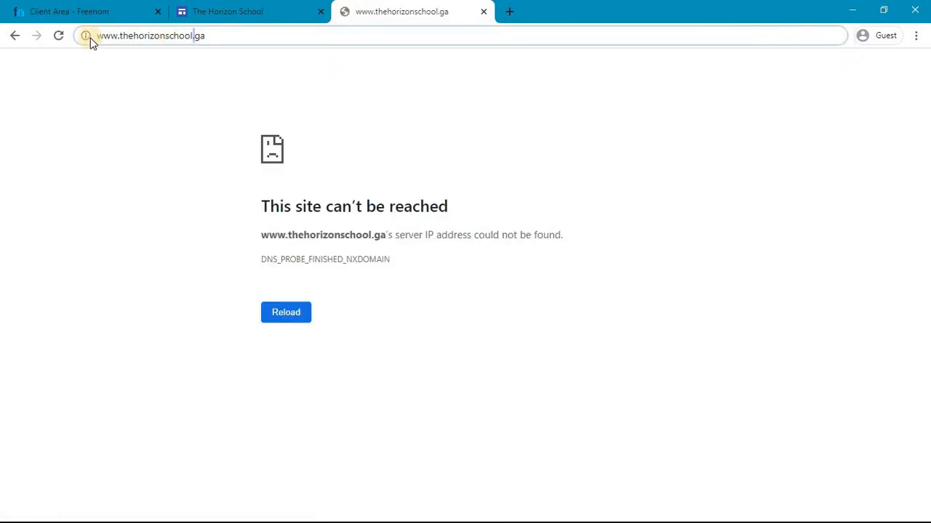
{"action": "left_click", "coordinate": [298, 113]}
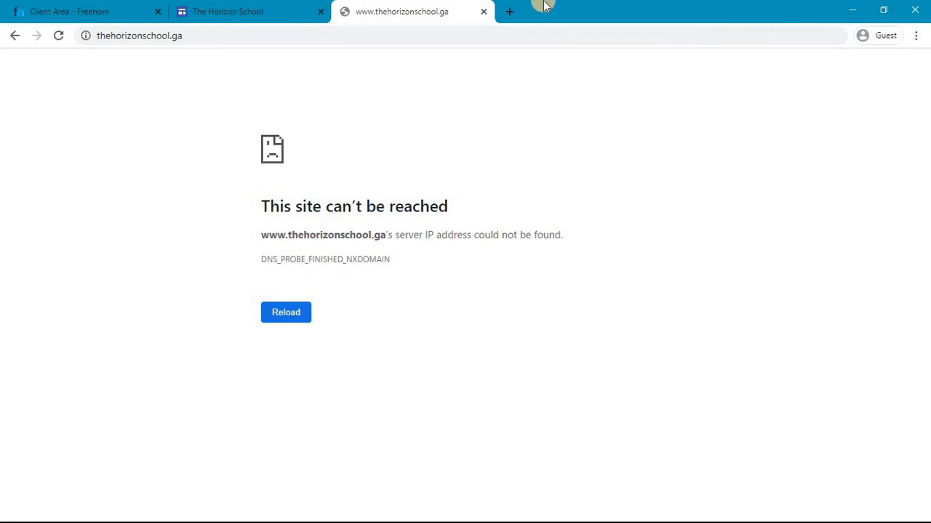
Search Google for "time now" in a new browser tab.
{"action": "left_click", "coordinate": [509, 11]}
{"action": "type", "text": "time "}
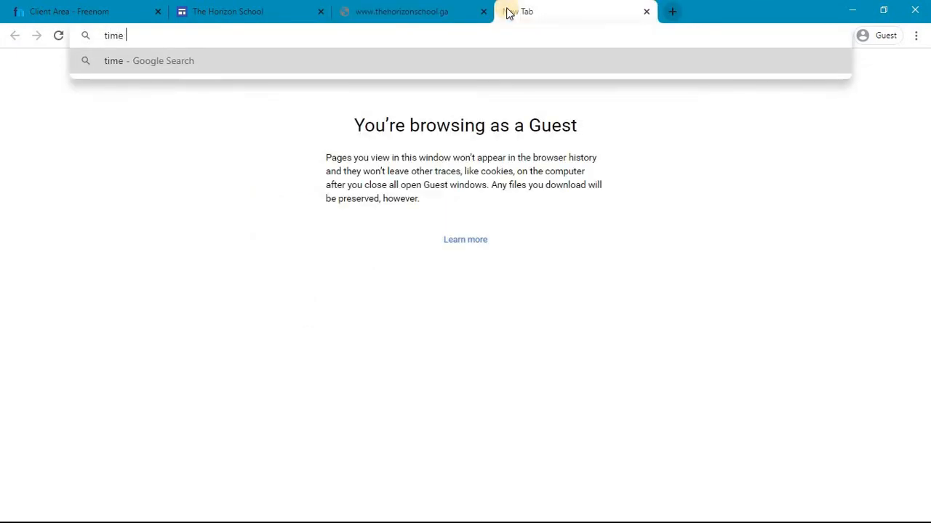
{"action": "type", "text": "now"}
{"action": "key", "text": "Return"}
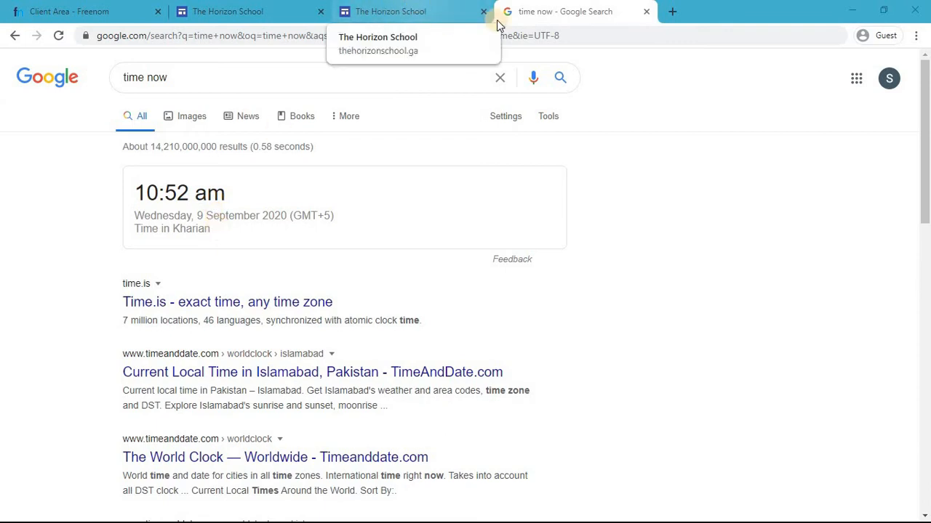
Return to the custom domain page, inspect its full web address and reload the site.
{"action": "left_click", "coordinate": [409, 12]}
{"action": "left_click", "coordinate": [126, 37]}
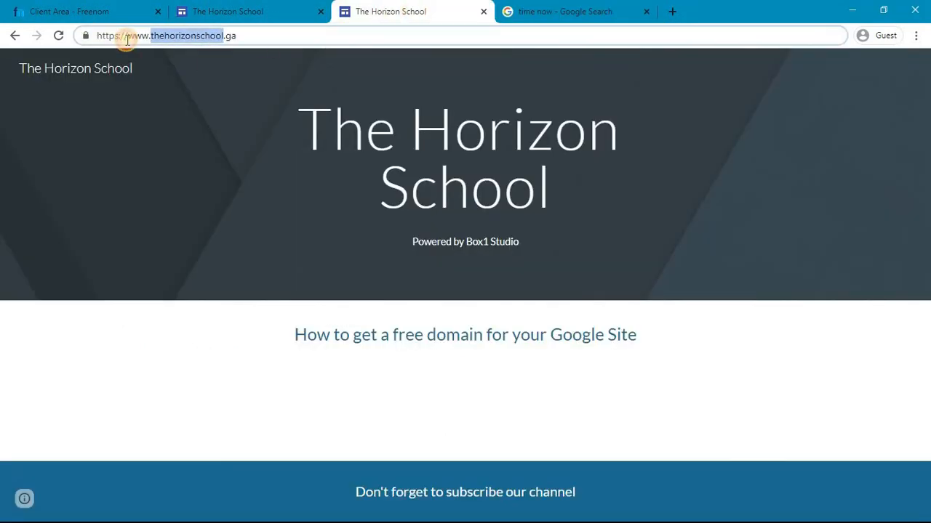
{"action": "left_click", "coordinate": [129, 37]}
{"action": "left_click_drag", "start_coordinate": [146, 40], "coordinate": [265, 50]}
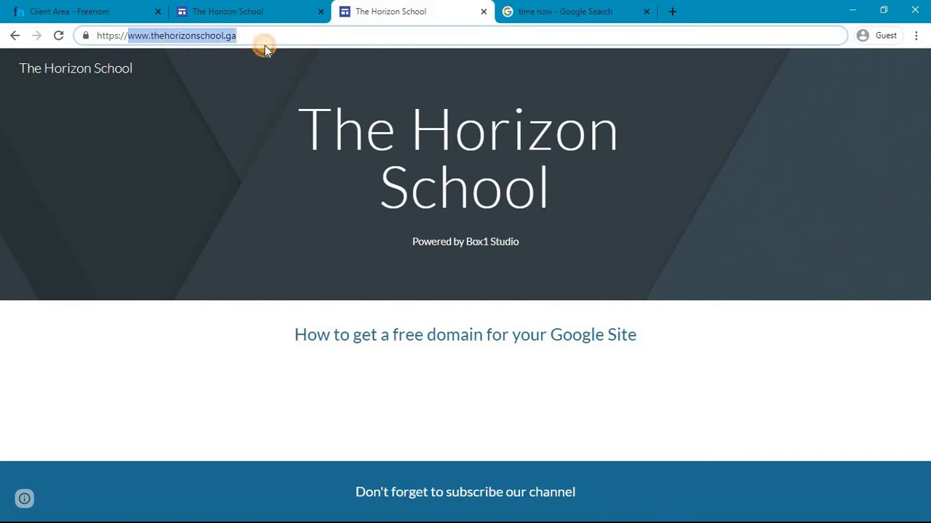
{"action": "left_click", "coordinate": [326, 180]}
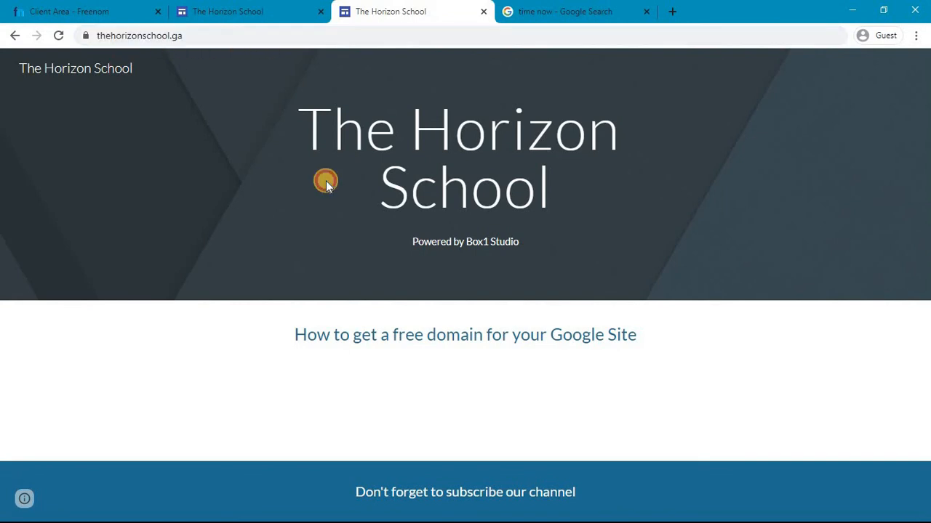
{"action": "left_click", "coordinate": [59, 36]}
Close the time search, view the site editor and the live site, and switch to the Free domain.pptx presentation.
{"action": "left_click", "coordinate": [554, 11]}
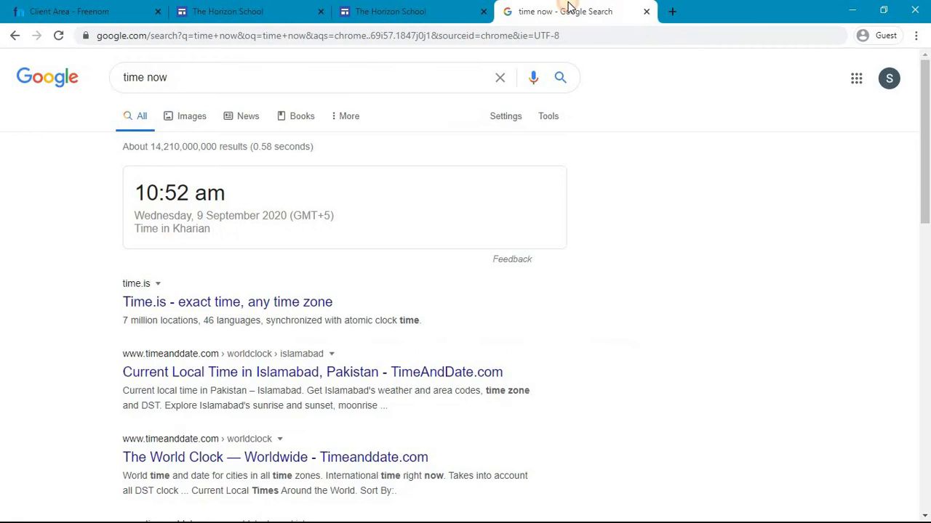
{"action": "left_click", "coordinate": [647, 12]}
{"action": "left_click", "coordinate": [214, 10]}
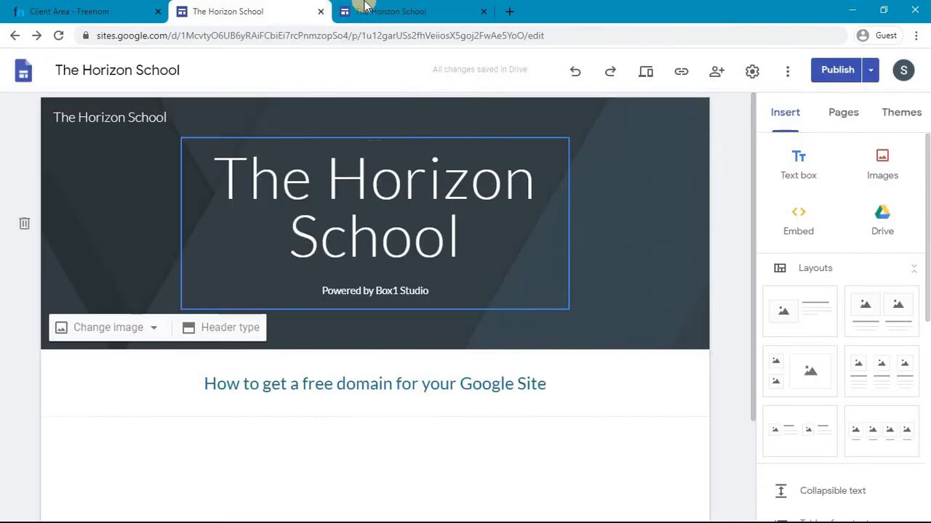
{"action": "left_click", "coordinate": [382, 7]}
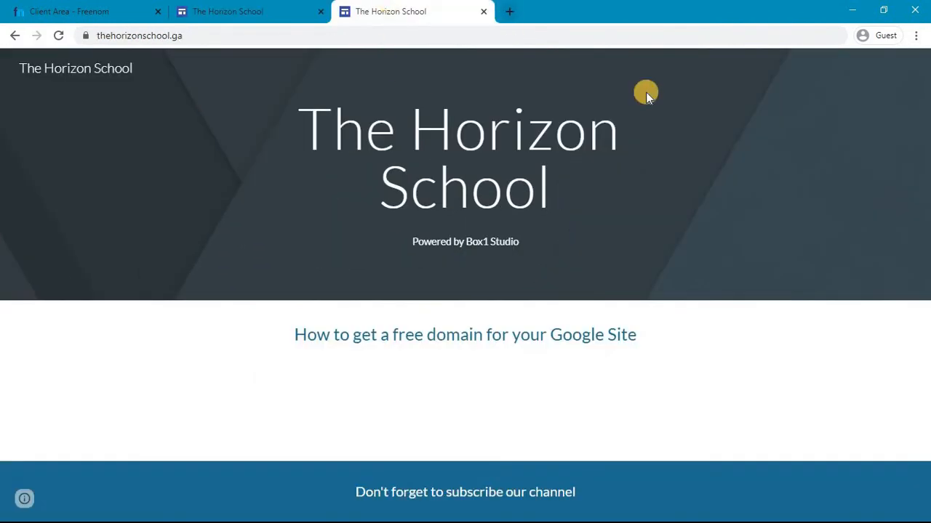
{"action": "key", "text": "alt+Tab"}
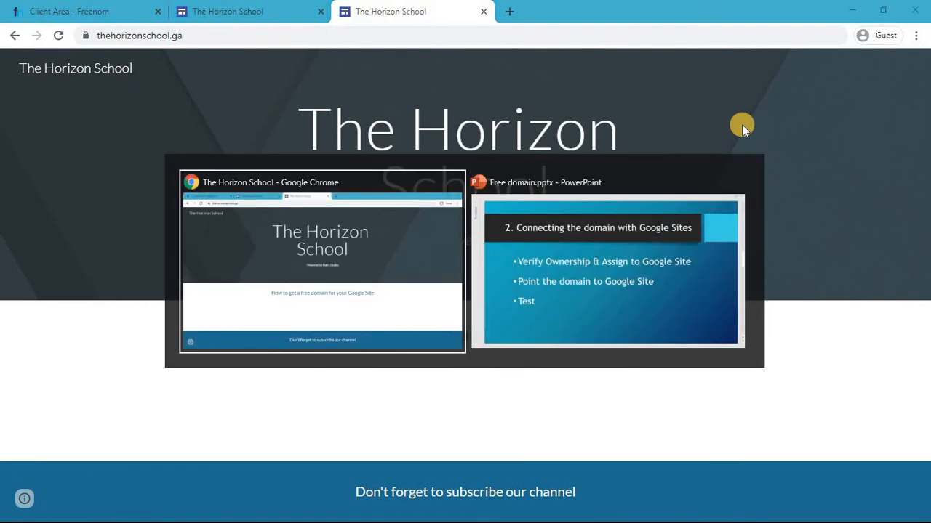
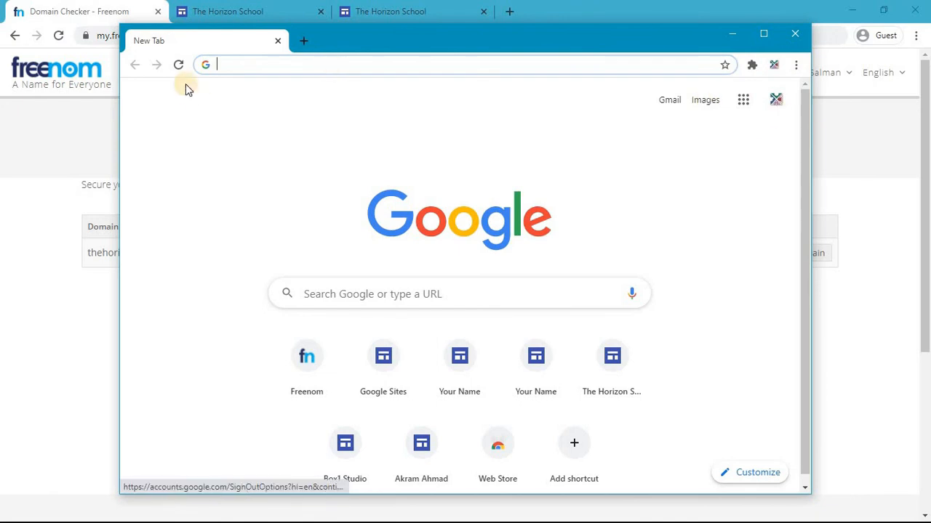
{"action": "left_click", "coordinate": [279, 64]}
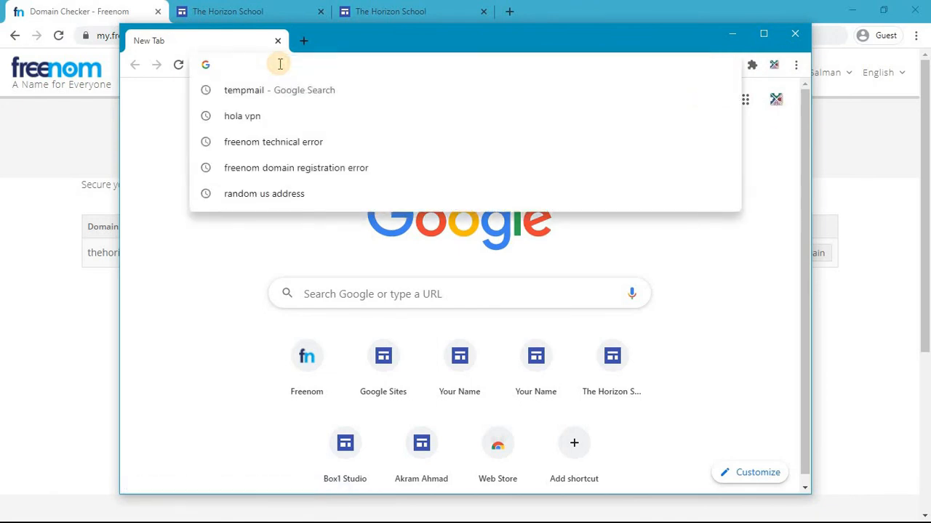
{"action": "type", "text": "the"}
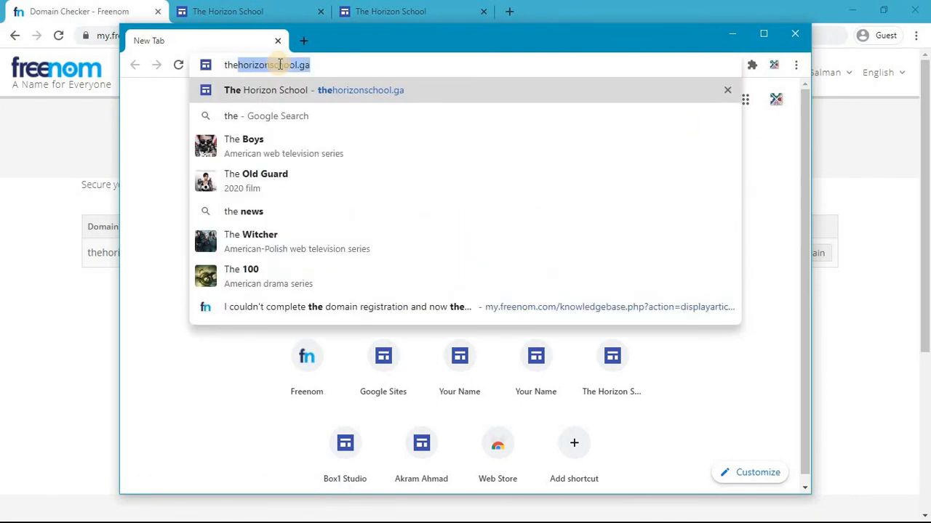
{"action": "key", "text": "BackSpace"}
{"action": "key", "text": "BackSpace"}
{"action": "key", "text": "BackSpace"}
{"action": "key", "text": "BackSpace"}
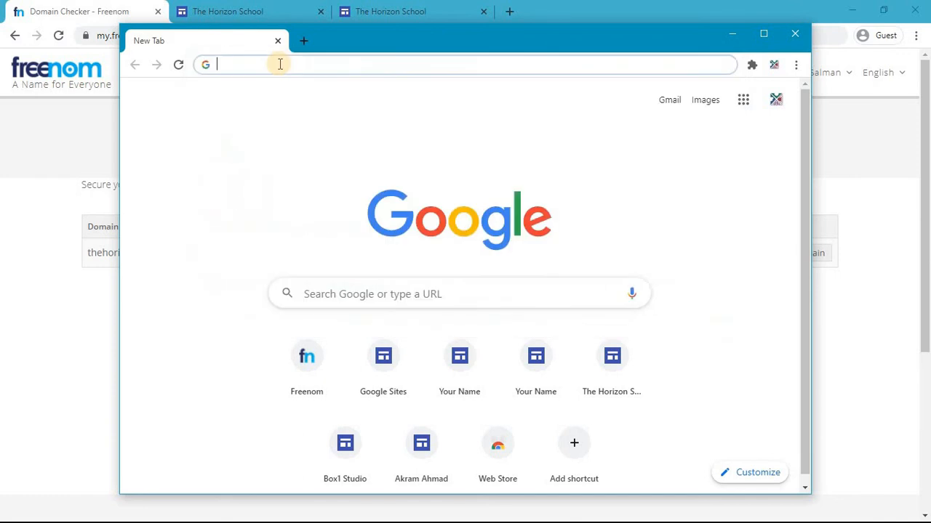
{"action": "type", "text": "www.theh"}
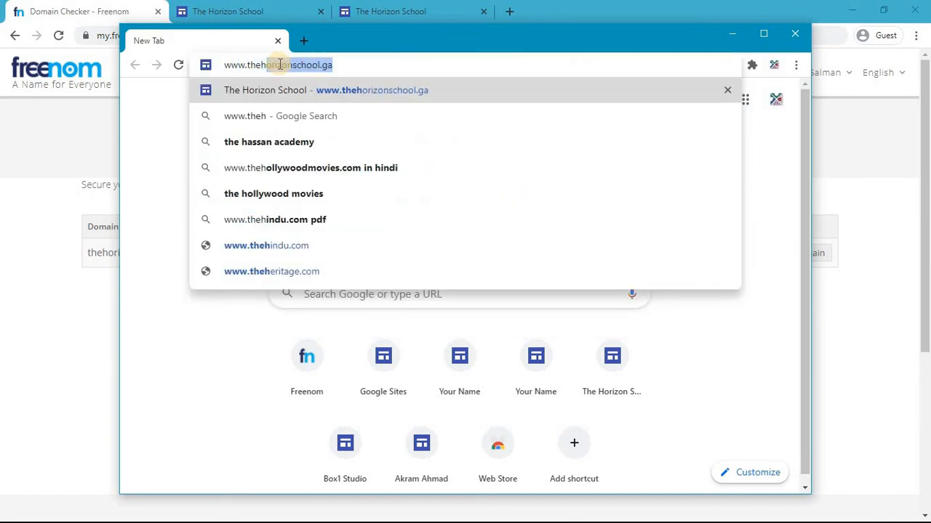
{"action": "key", "text": "Return"}
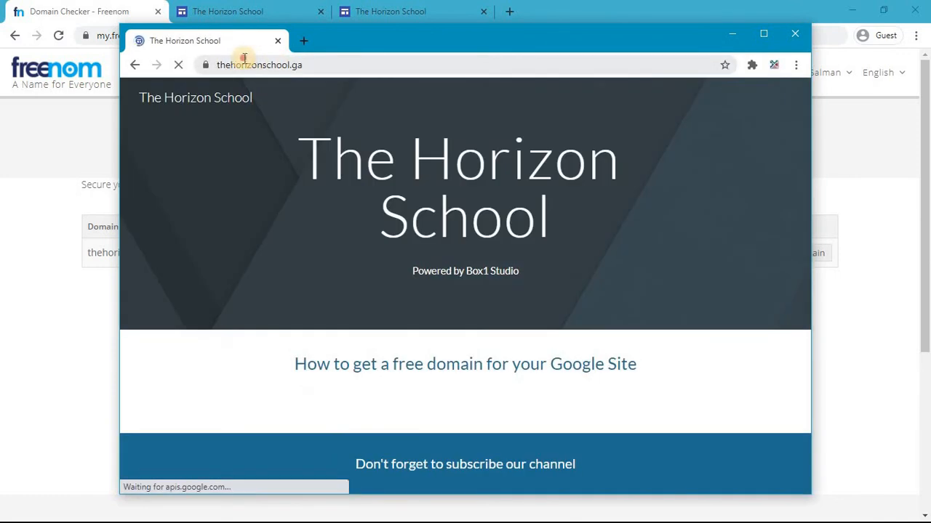
{"action": "double_click", "coordinate": [245, 63]}
{"action": "left_click_drag", "start_coordinate": [269, 64], "coordinate": [216, 65]}
{"action": "left_click", "coordinate": [306, 41]}
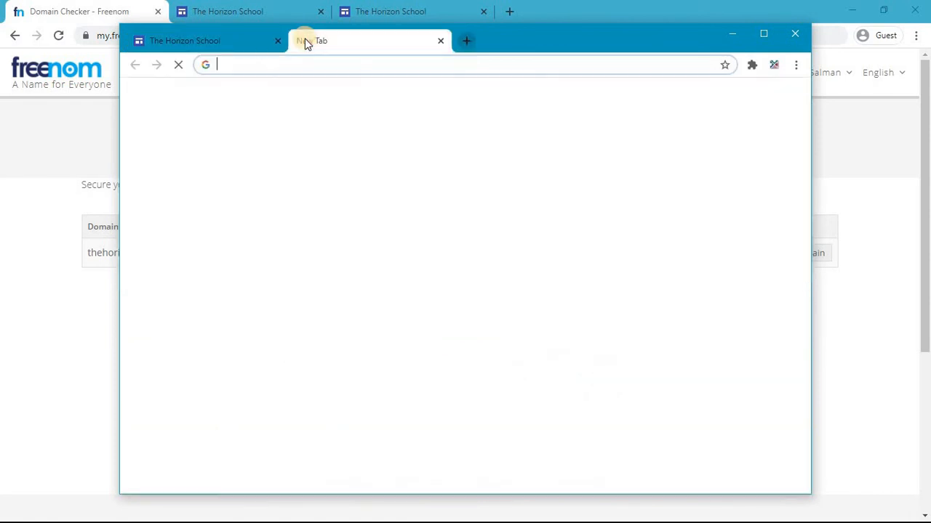
{"action": "left_click", "coordinate": [219, 42]}
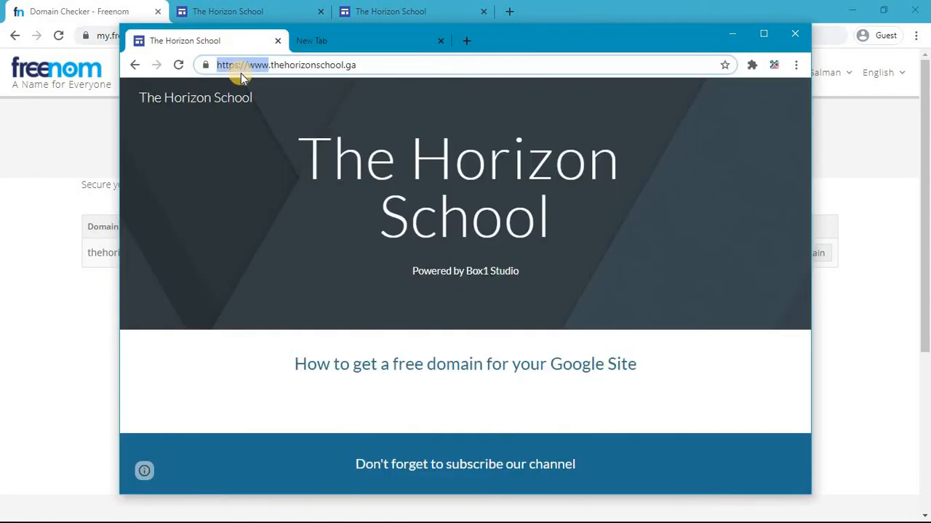
Close the loaded site's tab and open thehorizonschool.ga without the www prefix in the blank tab.
{"action": "left_click", "coordinate": [277, 40]}
{"action": "type", "text": "the"}
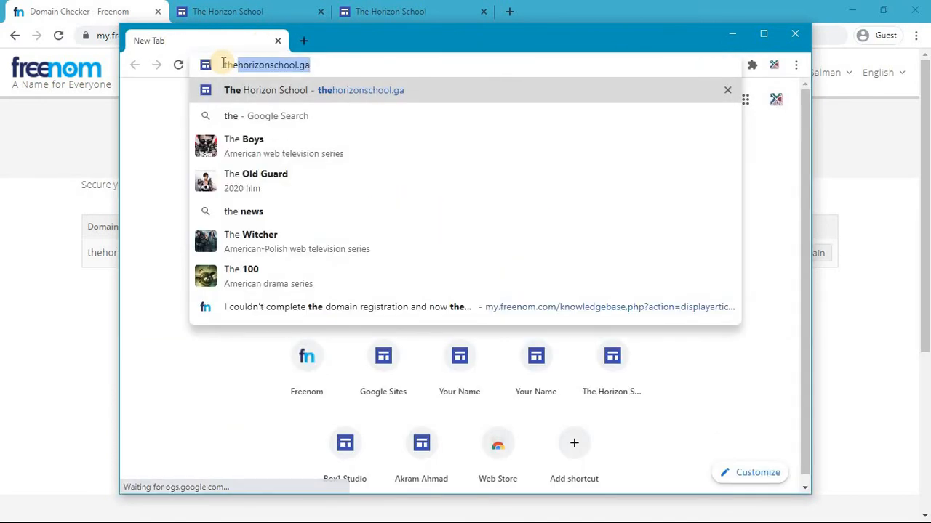
{"action": "type", "text": "horizonschool.ga"}
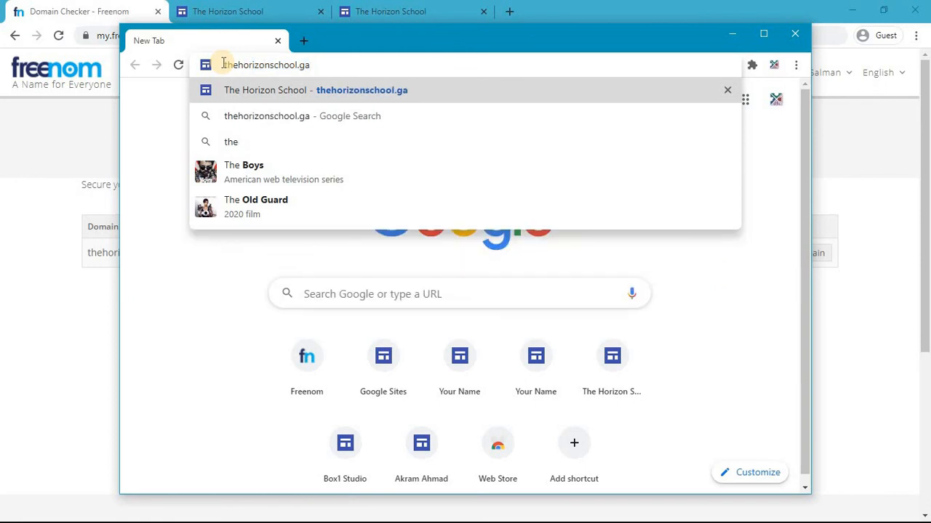
{"action": "key", "text": "Return"}
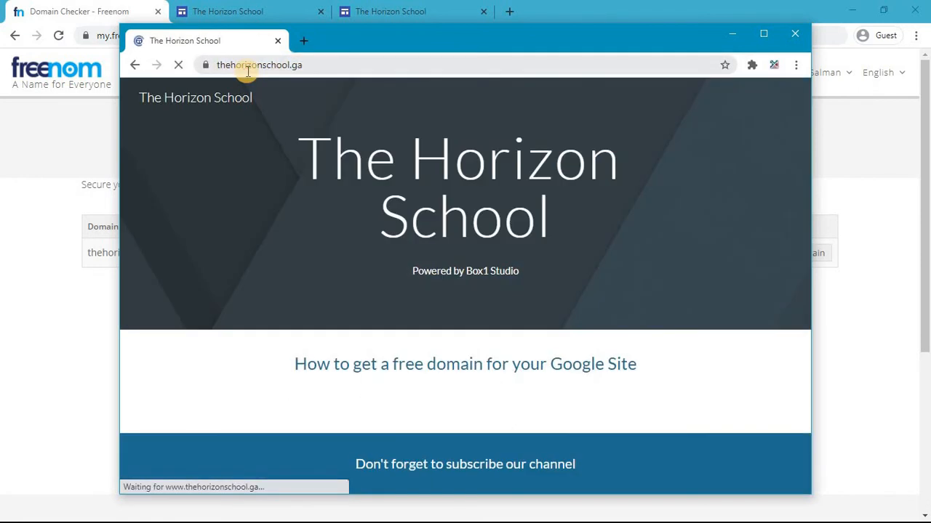
Reveal the full address of the loaded site, check its www part, and close the separate Chrome window.
{"action": "left_click", "coordinate": [245, 66]}
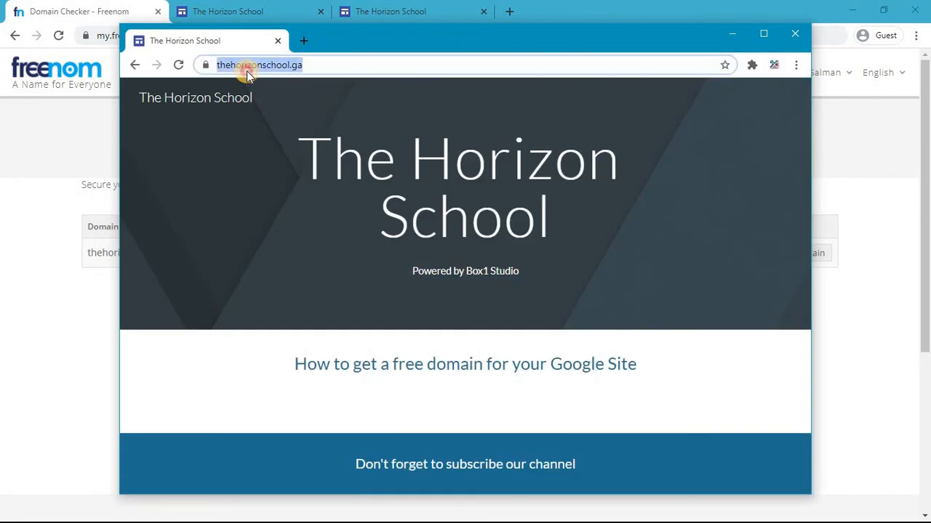
{"action": "left_click", "coordinate": [245, 66]}
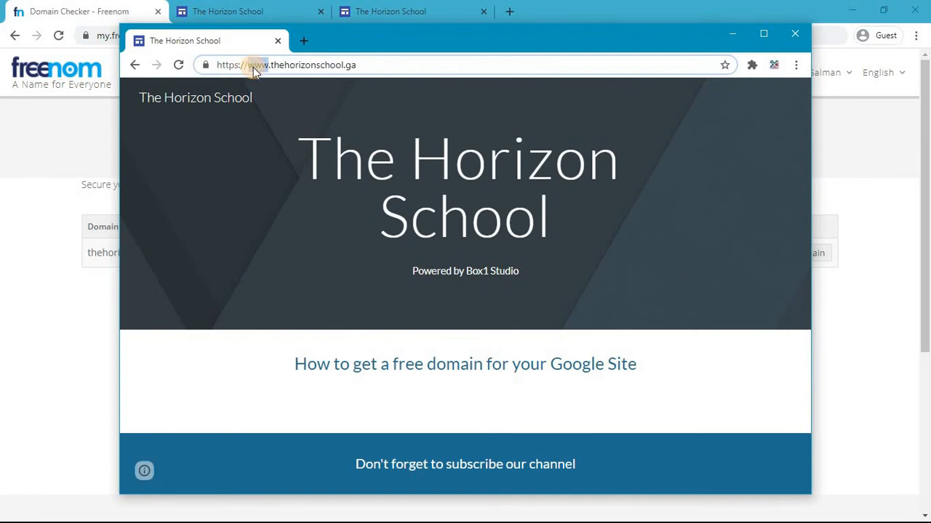
{"action": "key", "text": "ctrl+a"}
{"action": "left_click", "coordinate": [795, 33]}
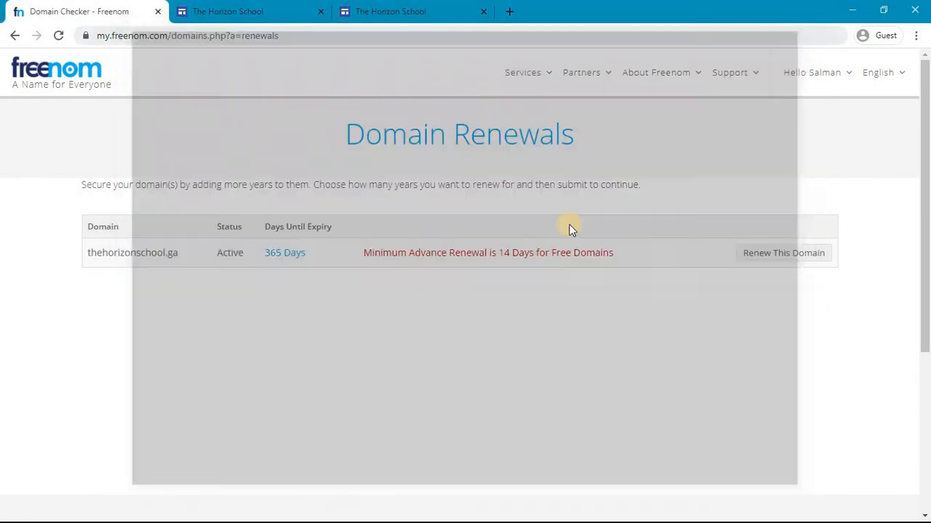
Switch to the PowerPoint presentation and review the Disadvantages and Advantages slides.
{"action": "key", "text": "alt+Tab"}
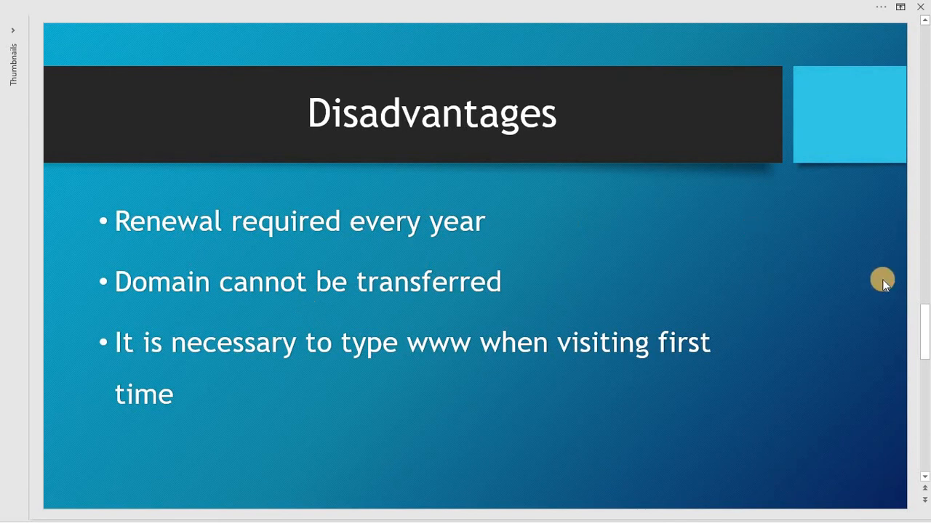
{"action": "scroll", "coordinate": [882, 279], "scroll_direction": "down", "scroll_amount": 1}
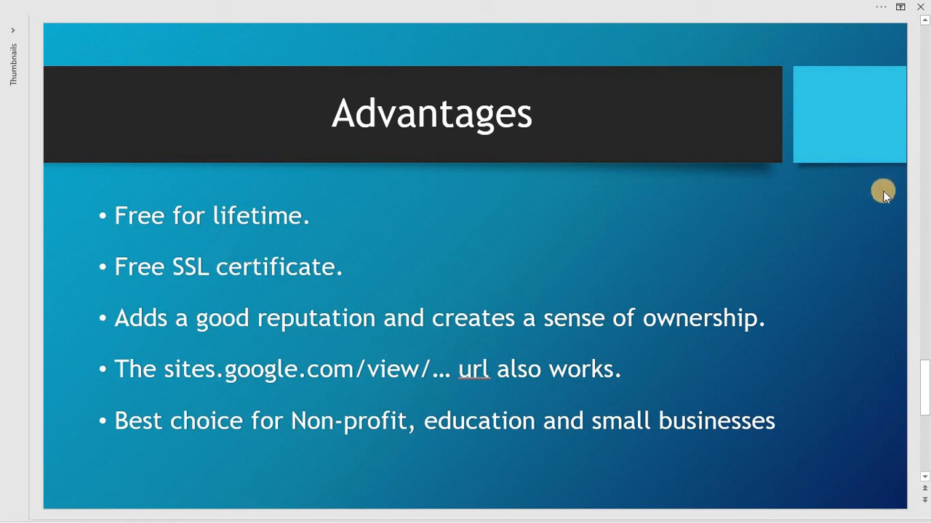
{"action": "scroll", "coordinate": [882, 190], "scroll_direction": "up", "scroll_amount": 1}
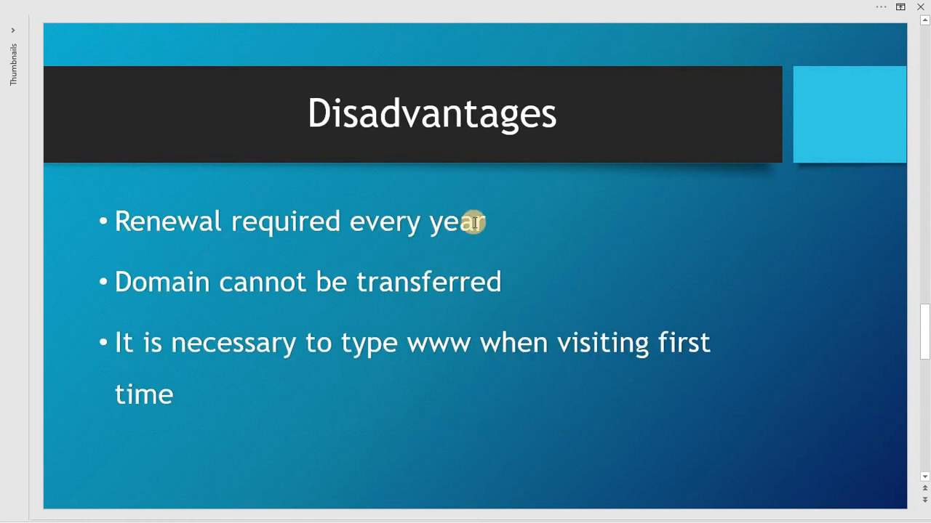
{"action": "scroll", "coordinate": [556, 208], "scroll_direction": "down", "scroll_amount": 1}
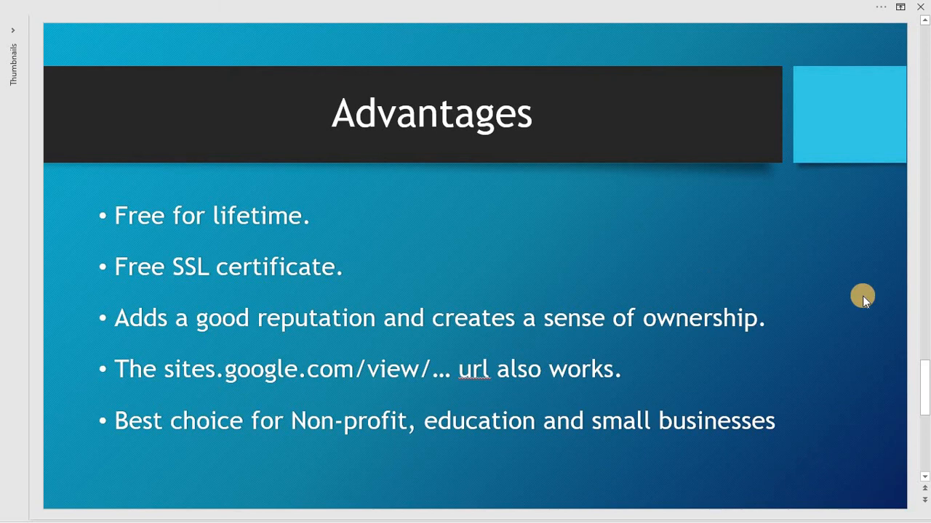
Return to Chrome, view the live thehorizonschool.ga site and examine its full web address.
{"action": "key", "text": "alt+Tab"}
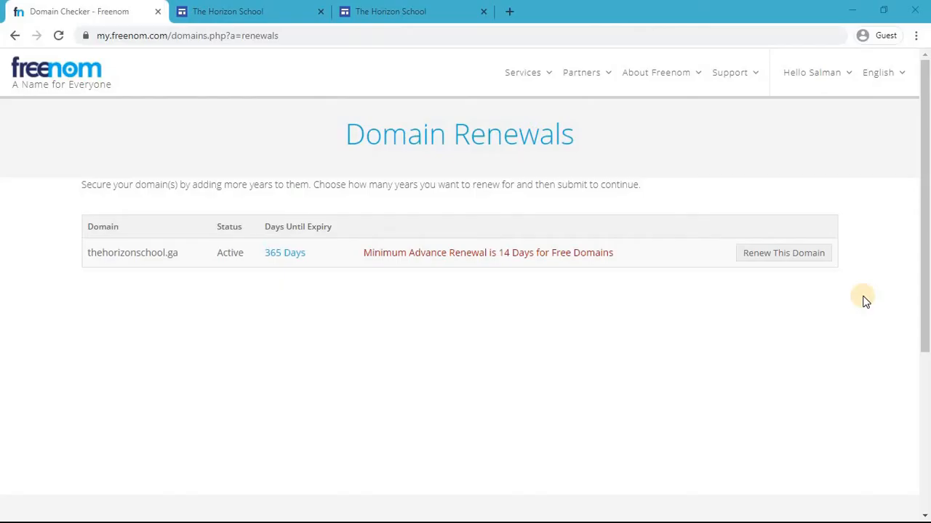
{"action": "left_click", "coordinate": [428, 8]}
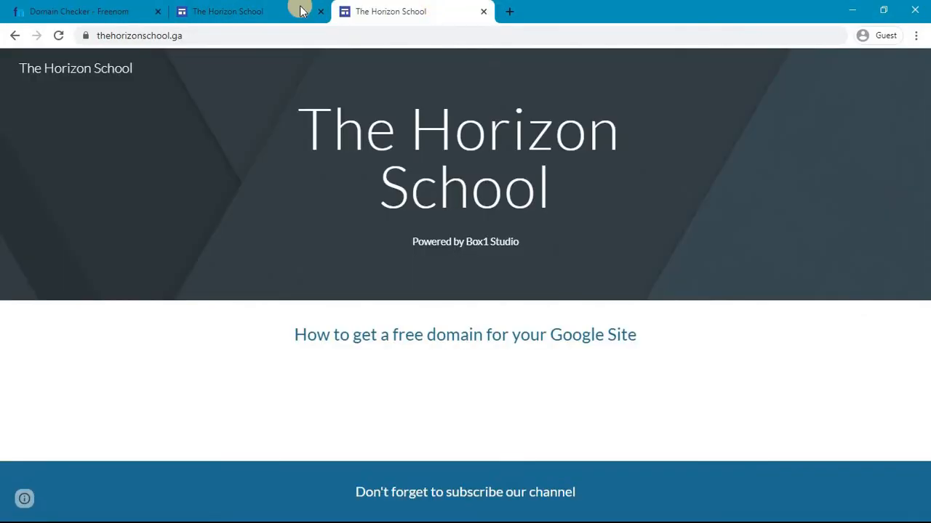
{"action": "left_click", "coordinate": [170, 35]}
{"action": "left_click", "coordinate": [241, 31]}
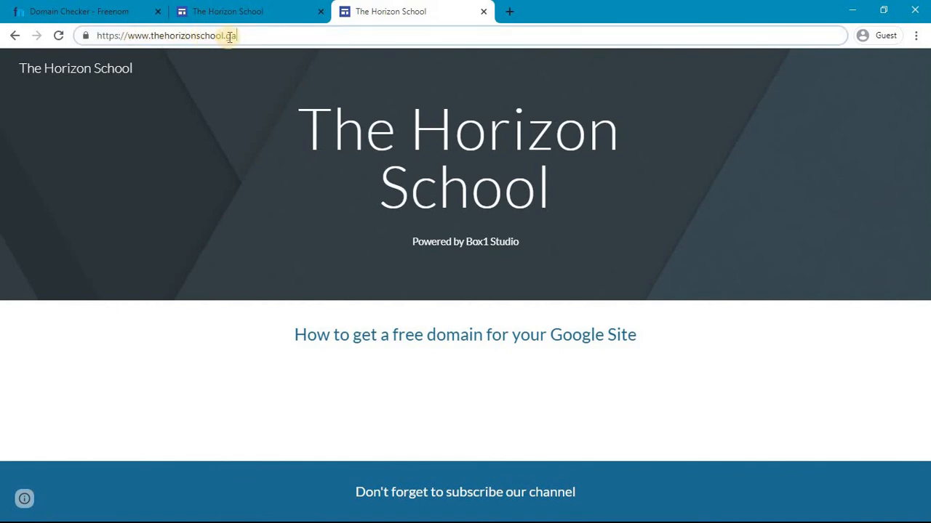
{"action": "left_click", "coordinate": [205, 97]}
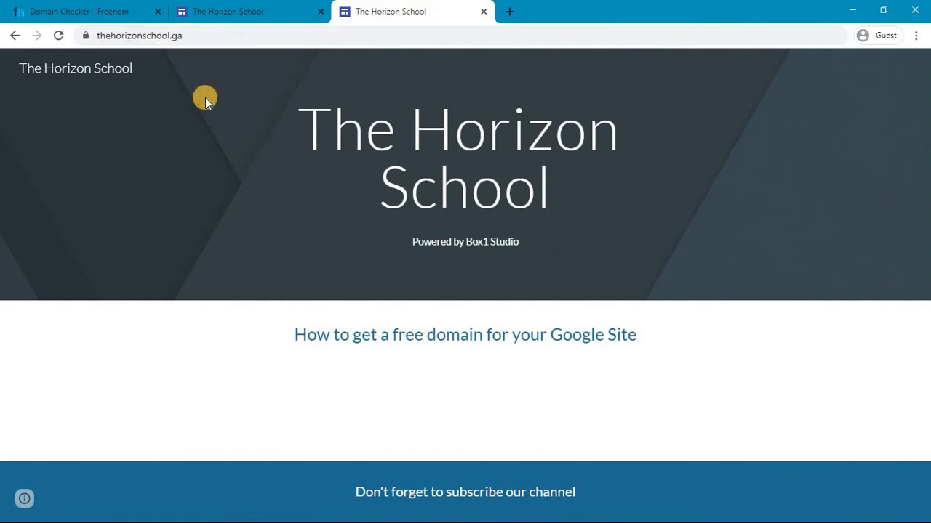
{"action": "left_click_drag", "start_coordinate": [184, 40], "coordinate": [172, 40]}
{"action": "left_click", "coordinate": [173, 40]}
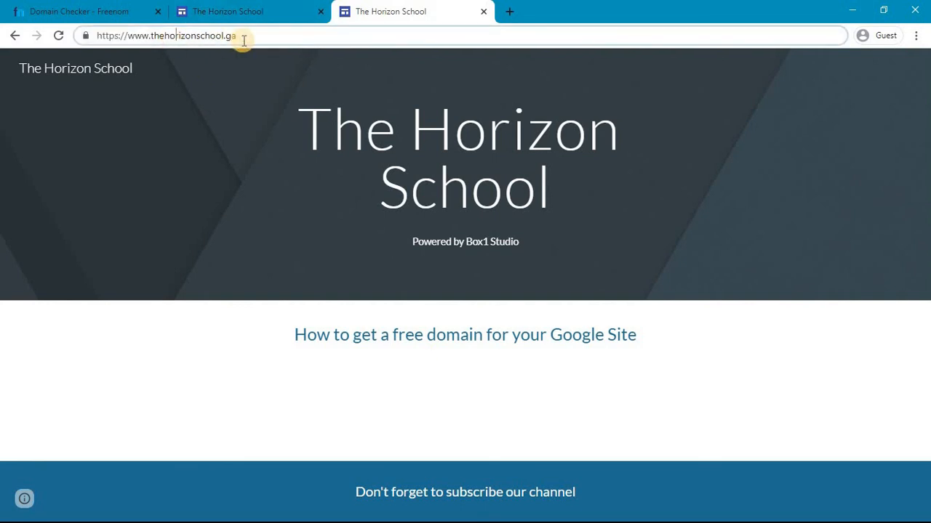
{"action": "left_click", "coordinate": [204, 186]}
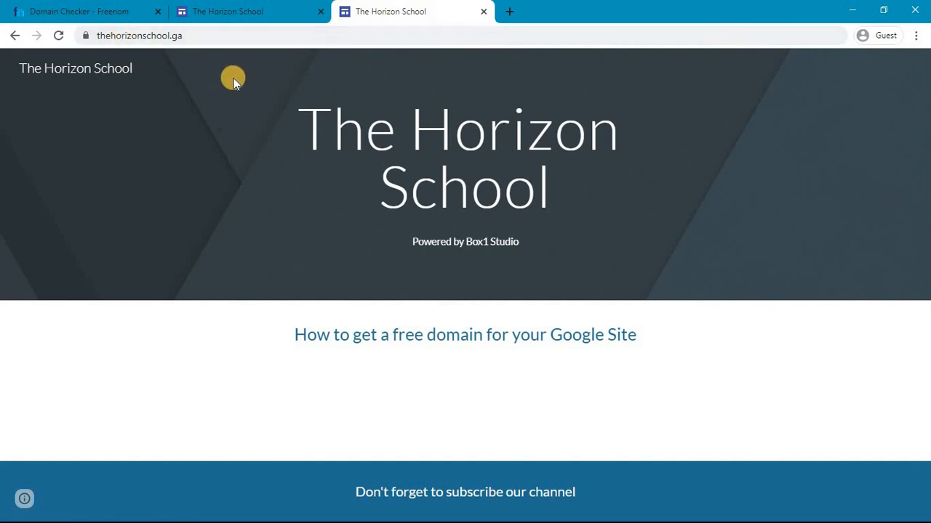
View the SSL certificate of the live site from its connection information and close the certificate window.
{"action": "left_click", "coordinate": [85, 36]}
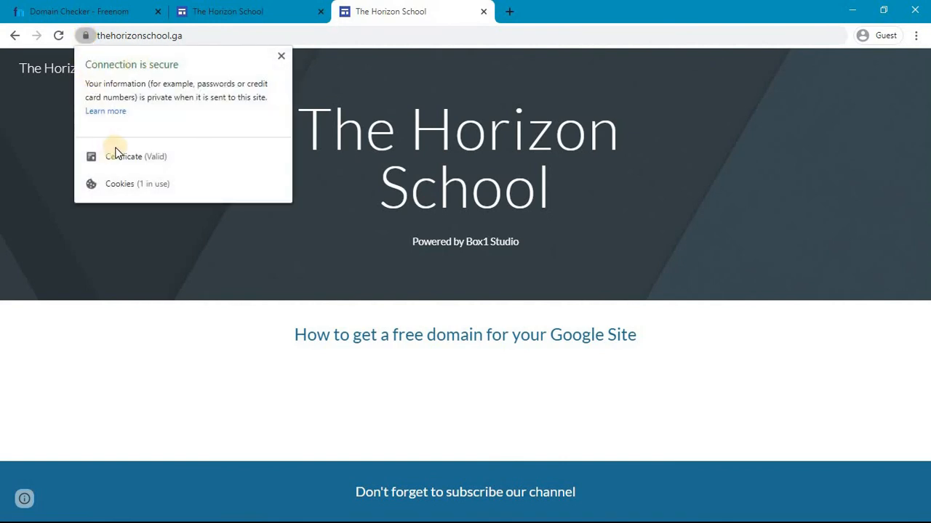
{"action": "left_click", "coordinate": [134, 160]}
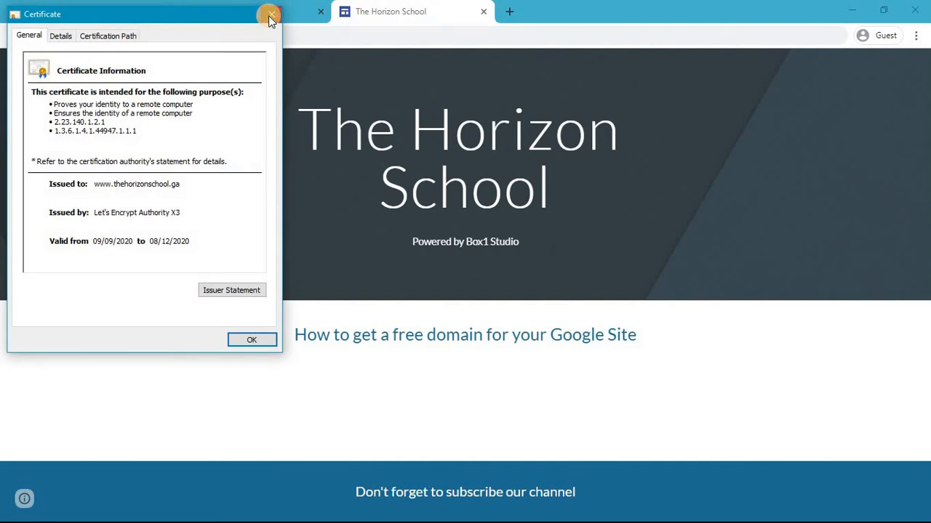
{"action": "left_click", "coordinate": [271, 15]}
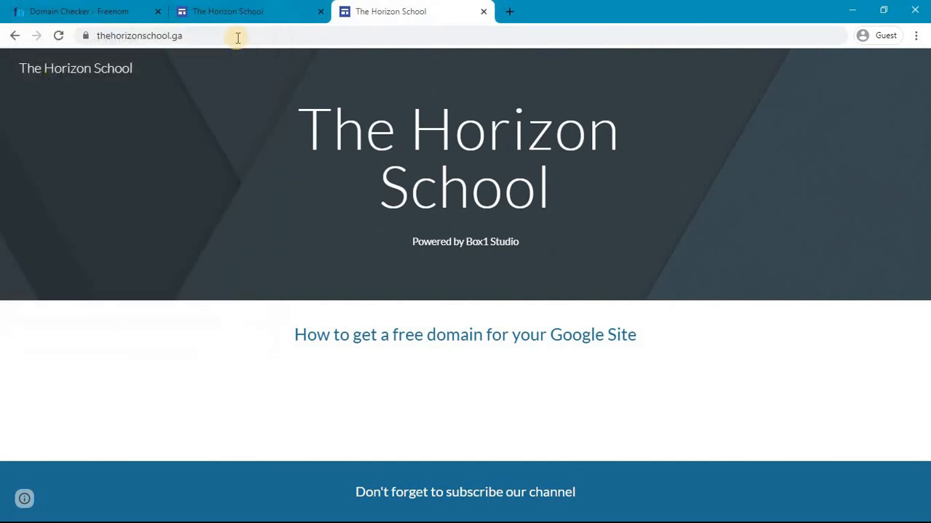
View the Google Sites editor, return to the live site and inspect its full custom-domain address.
{"action": "left_click", "coordinate": [264, 8]}
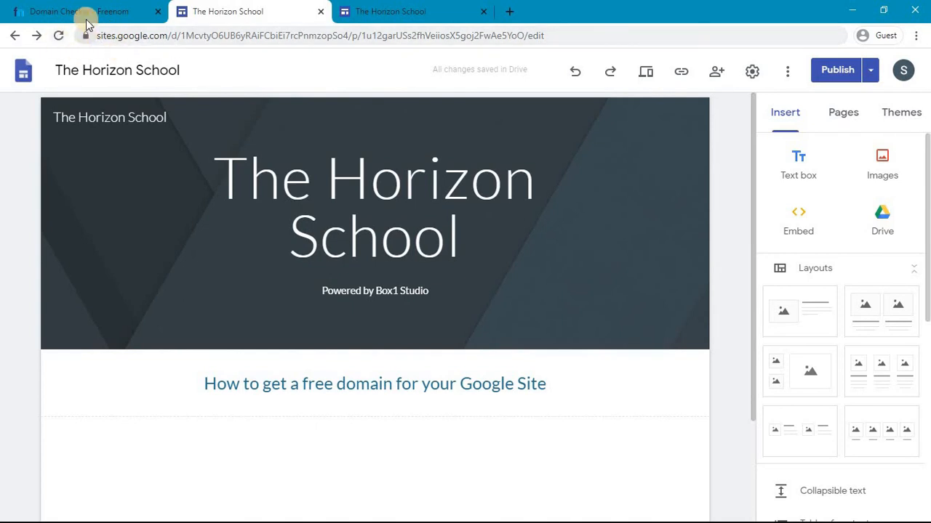
{"action": "left_click", "coordinate": [359, 8]}
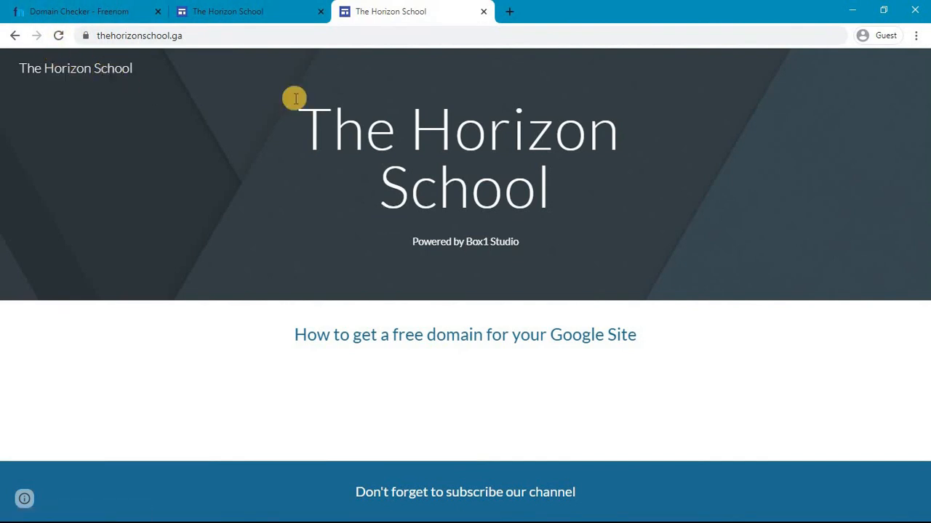
{"action": "left_click", "coordinate": [215, 39]}
{"action": "left_click", "coordinate": [217, 38]}
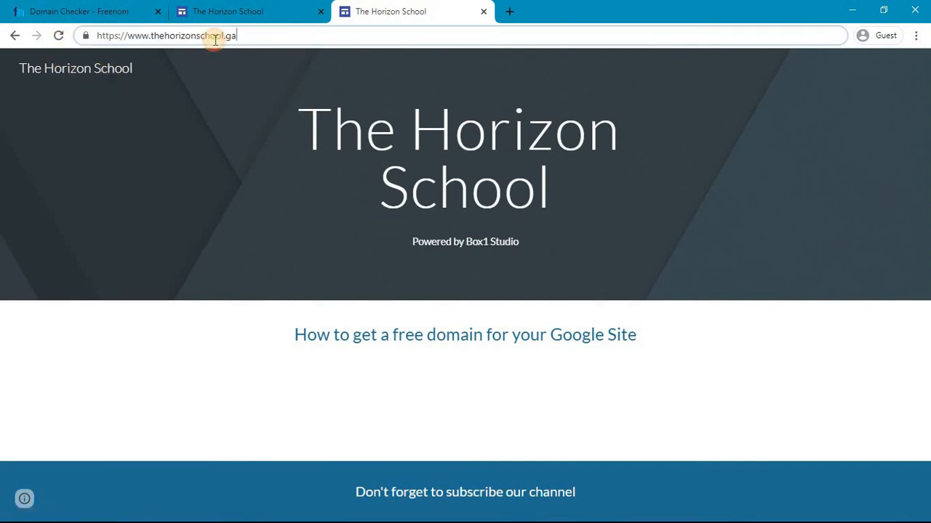
{"action": "left_click", "coordinate": [183, 160]}
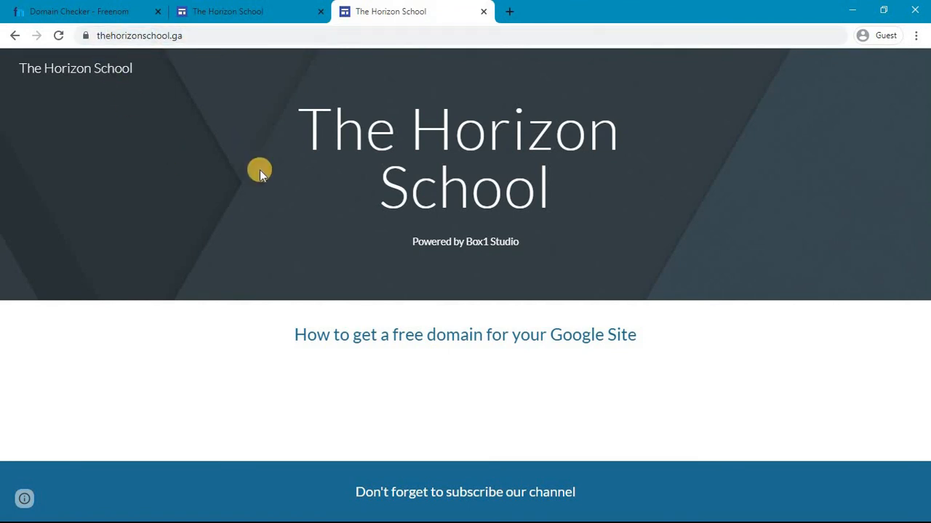
Recheck the live site's full address and its connection security information.
{"action": "key", "text": "alt+Tab"}
{"action": "left_click", "coordinate": [187, 37]}
{"action": "left_click", "coordinate": [185, 38]}
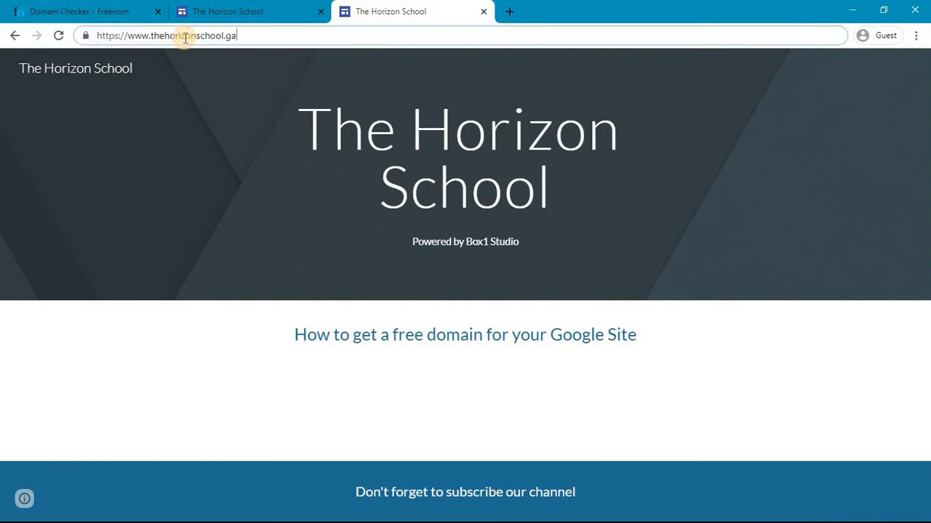
{"action": "left_click", "coordinate": [85, 37]}
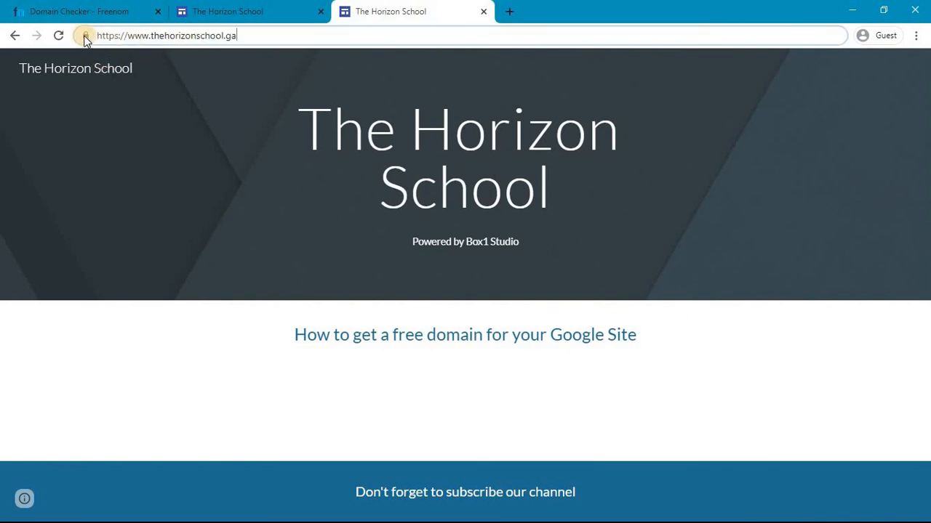
{"action": "left_click", "coordinate": [85, 38]}
{"action": "left_click", "coordinate": [300, 152]}
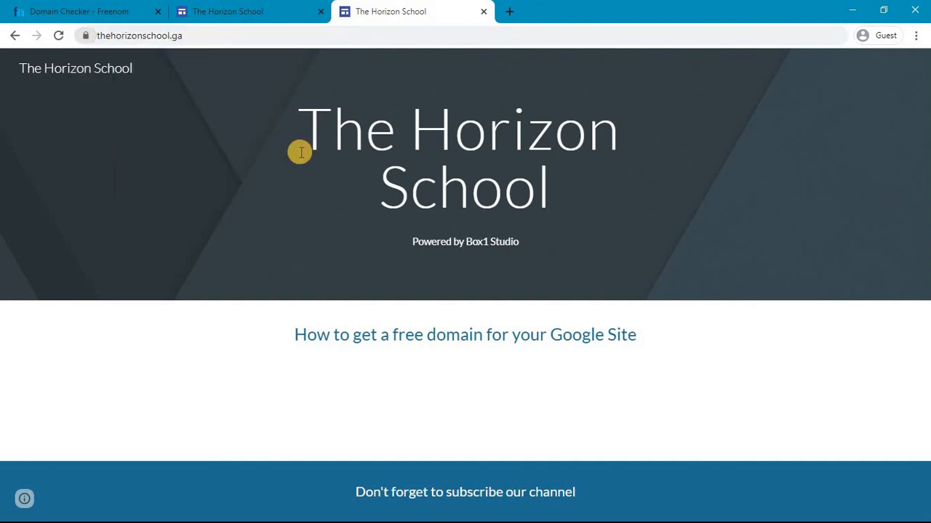
Switch to the presentation to read the Advantages slide, and return to Chrome.
{"action": "key", "text": "super+d"}
{"action": "key", "text": "alt+Tab"}
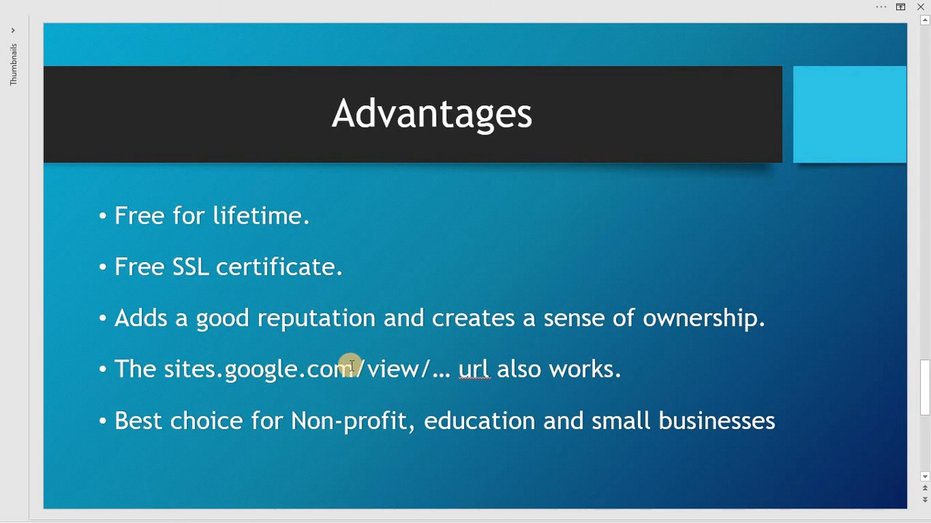
{"action": "key", "text": "alt+Tab"}
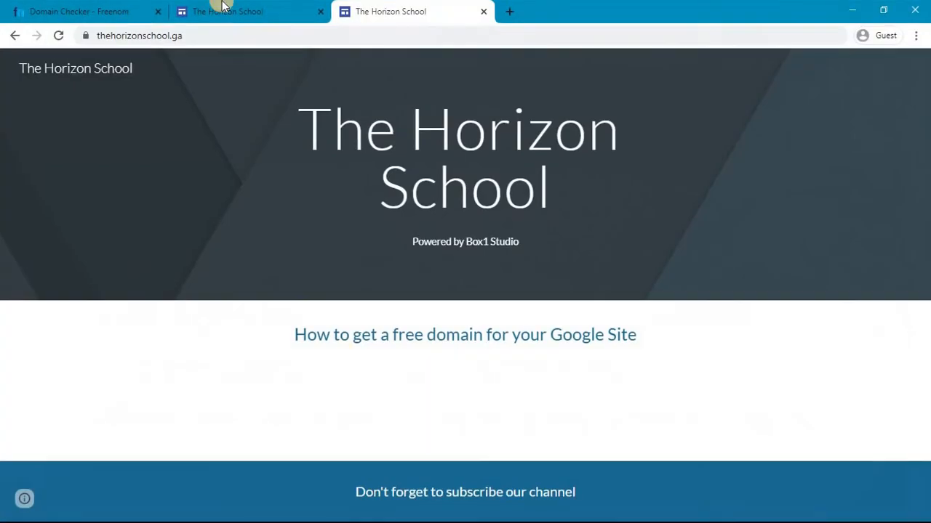
Return to the Google Sites editor, check the publish options, view the published site link and close its dialog.
{"action": "left_click", "coordinate": [222, 9]}
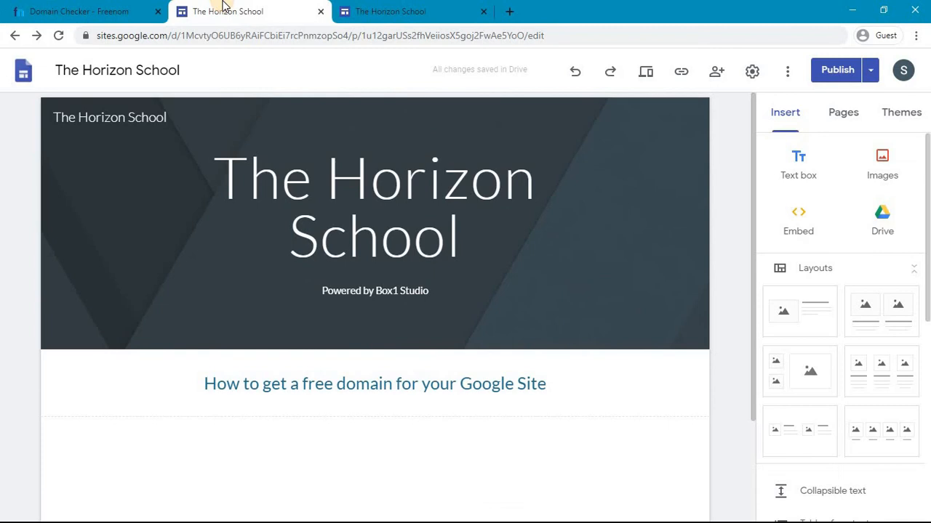
{"action": "left_click", "coordinate": [374, 9]}
{"action": "left_click", "coordinate": [234, 9]}
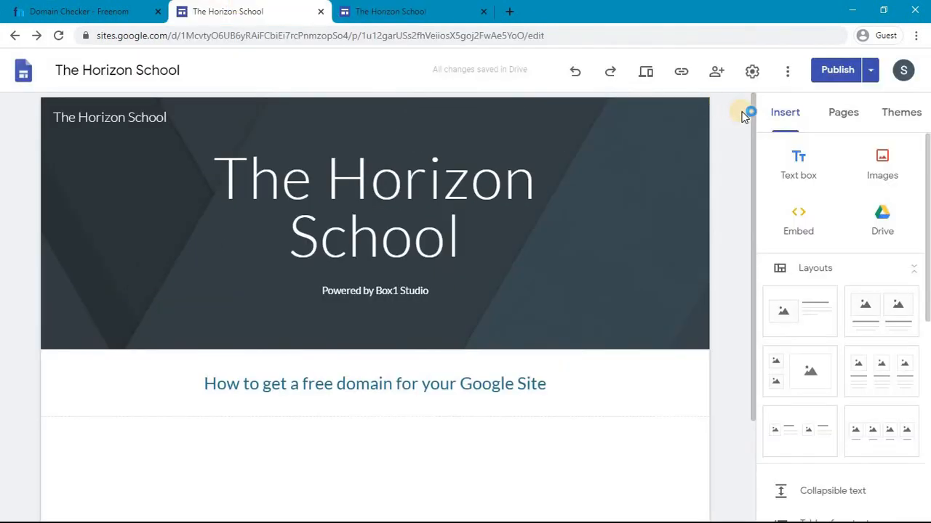
{"action": "scroll", "coordinate": [885, 91], "scroll_direction": "up", "scroll_amount": 3}
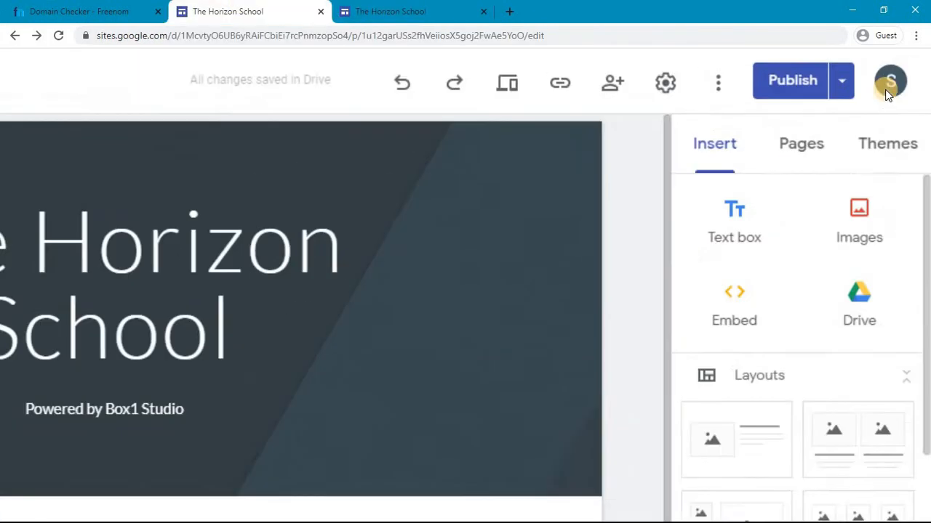
{"action": "left_click", "coordinate": [824, 88]}
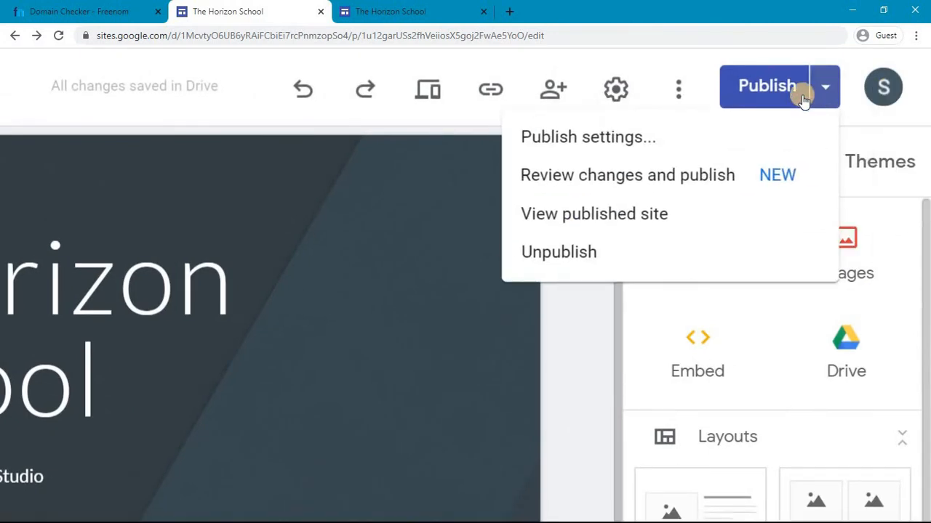
{"action": "left_click", "coordinate": [827, 86]}
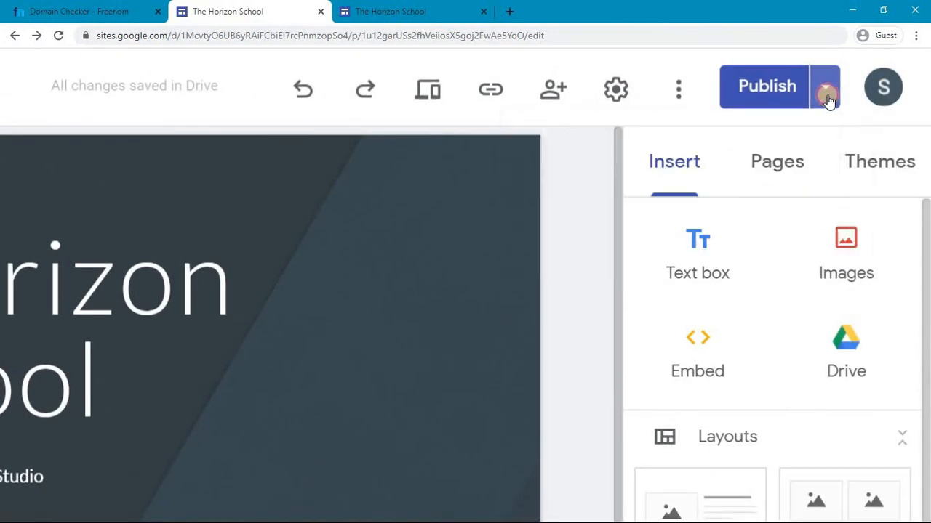
{"action": "left_click", "coordinate": [491, 88]}
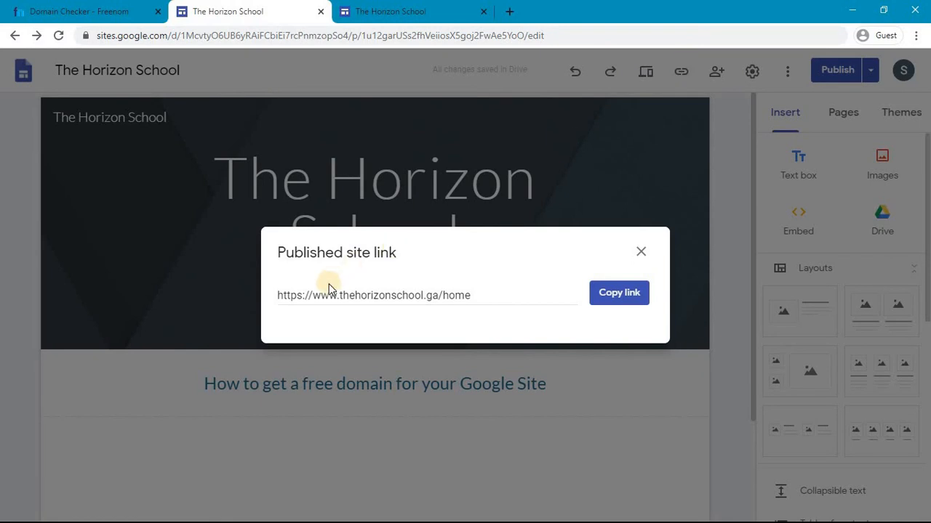
{"action": "left_click", "coordinate": [642, 254]}
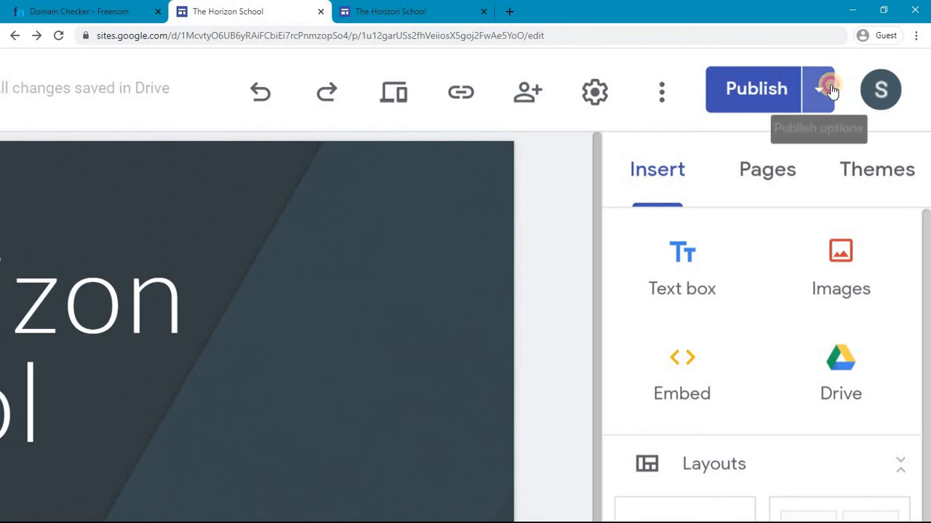
{"action": "left_click", "coordinate": [870, 70]}
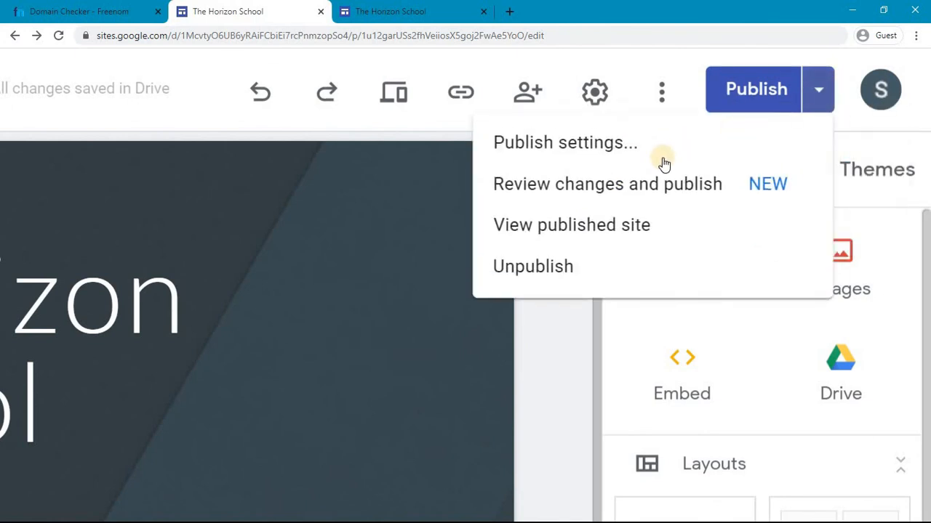
{"action": "left_click", "coordinate": [658, 148]}
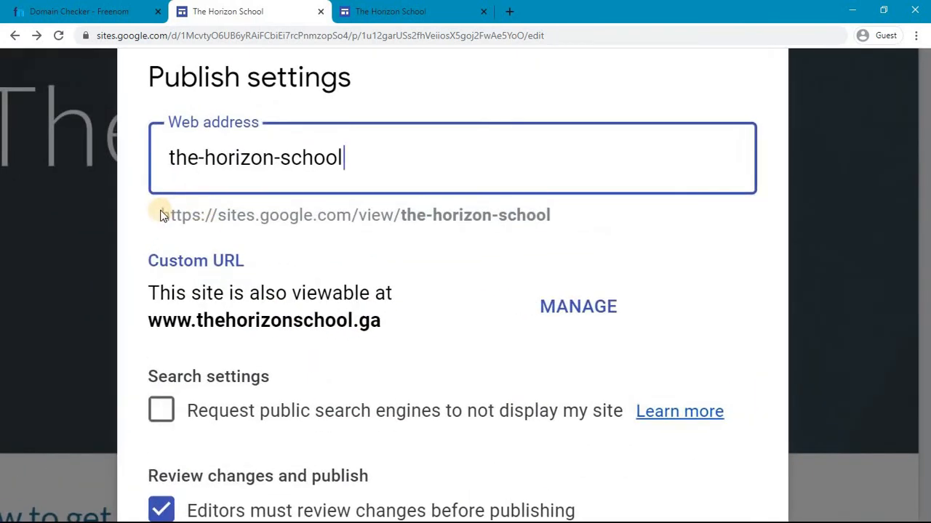
{"action": "left_click_drag", "start_coordinate": [164, 214], "coordinate": [551, 213]}
{"action": "key", "text": "ctrl+c"}
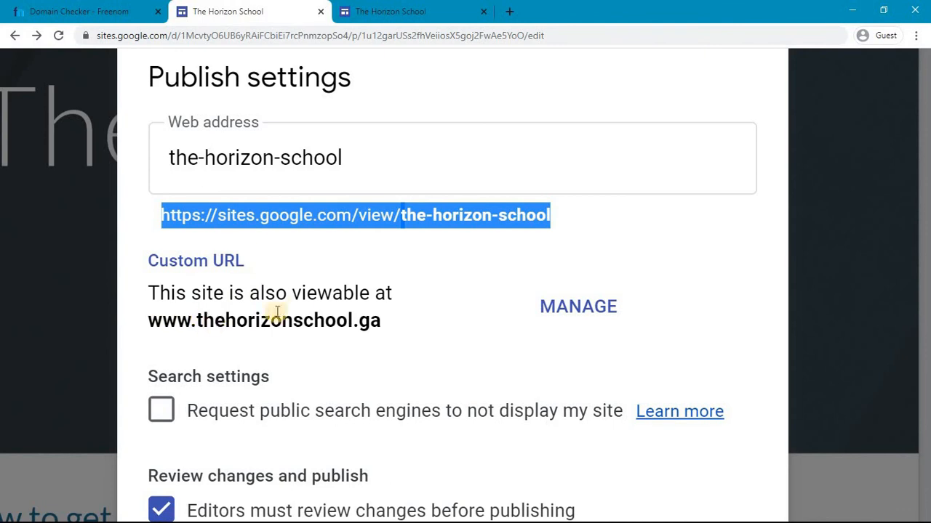
{"action": "scroll", "coordinate": [298, 307], "scroll_direction": "down", "scroll_amount": 1}
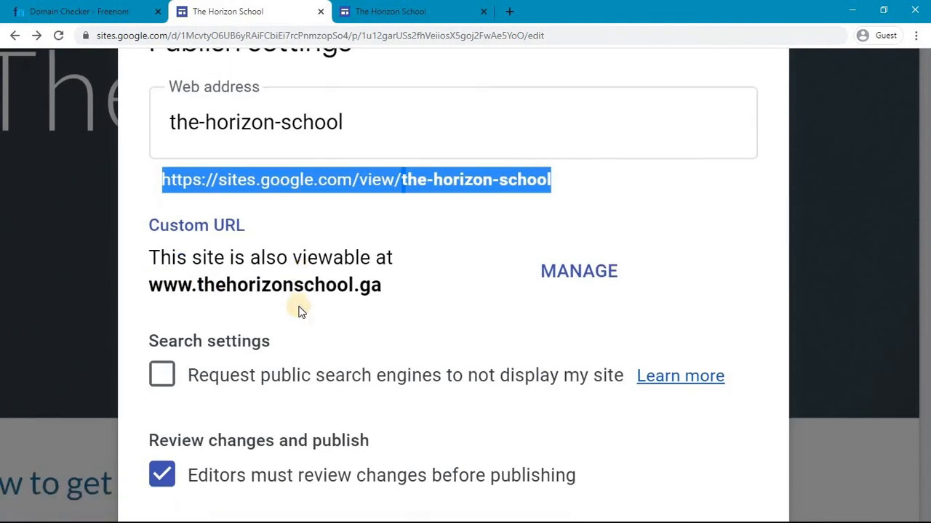
Load the copied sites.google.com/view/the-horizon-school address in a new browser tab.
{"action": "left_click", "coordinate": [507, 9]}
{"action": "key", "text": "ctrl+v"}
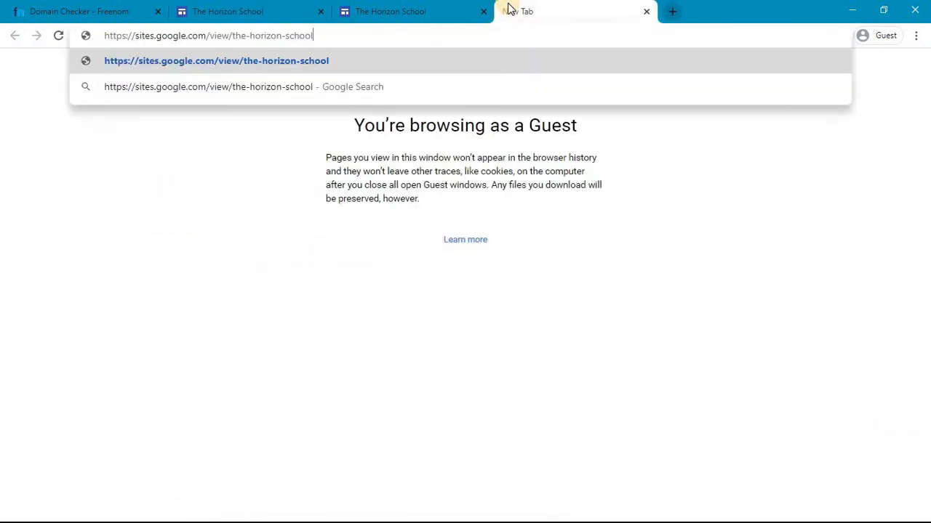
{"action": "key", "text": "Return"}
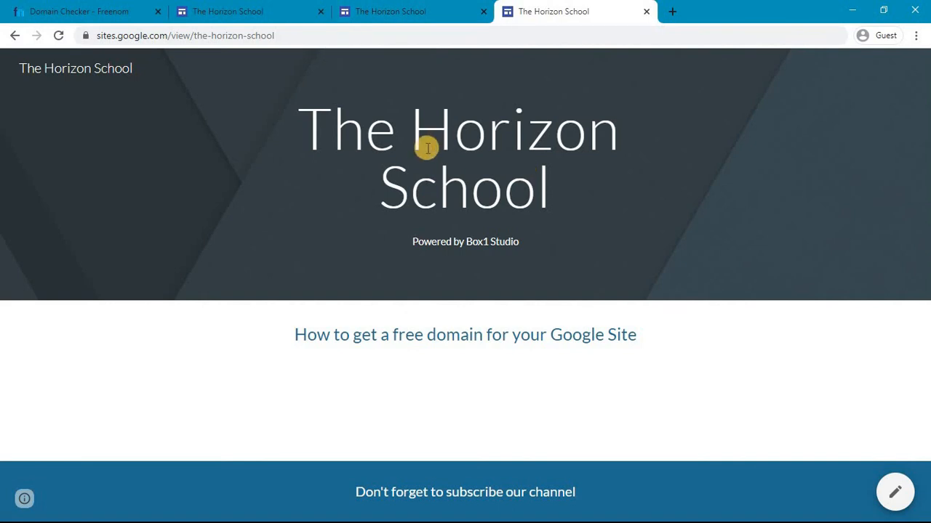
View the thehorizonschool.ga version of the site for comparison, and switch to the presentation's Advantages slide.
{"action": "left_click", "coordinate": [402, 6]}
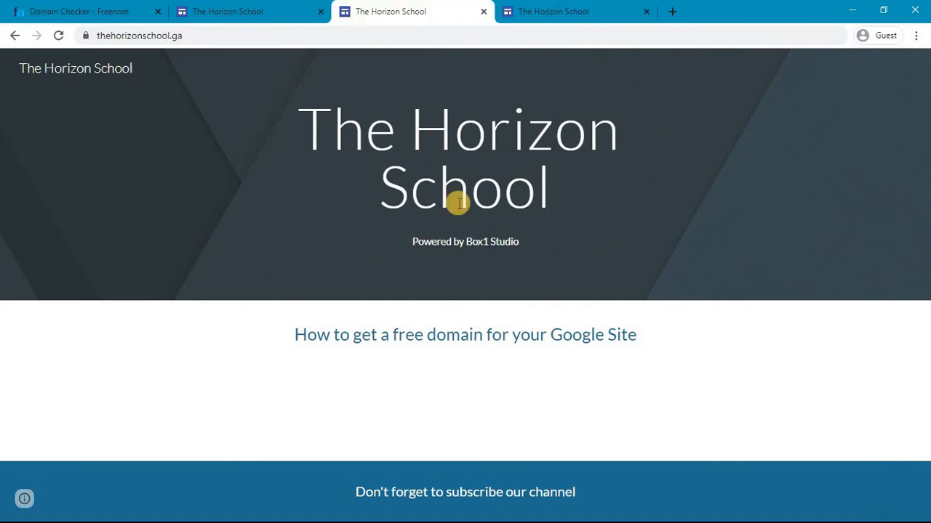
{"action": "key", "text": "alt+Tab"}
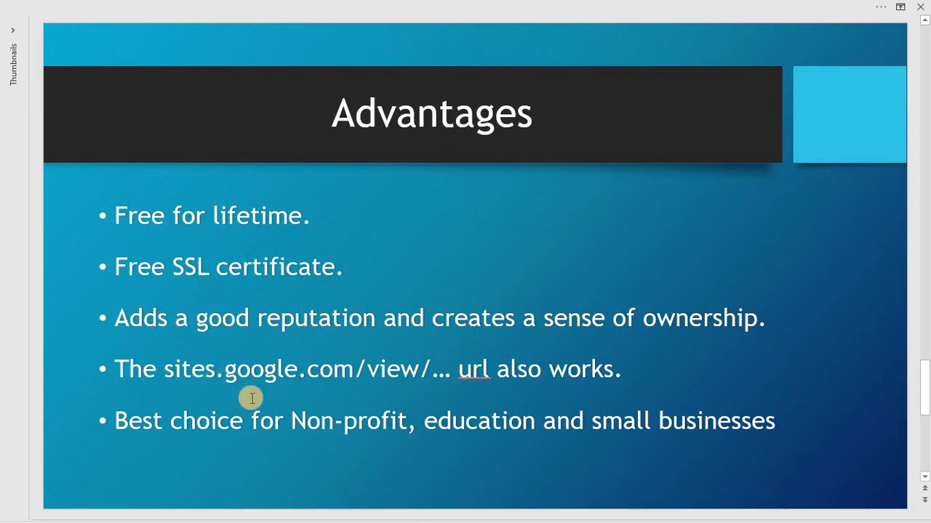